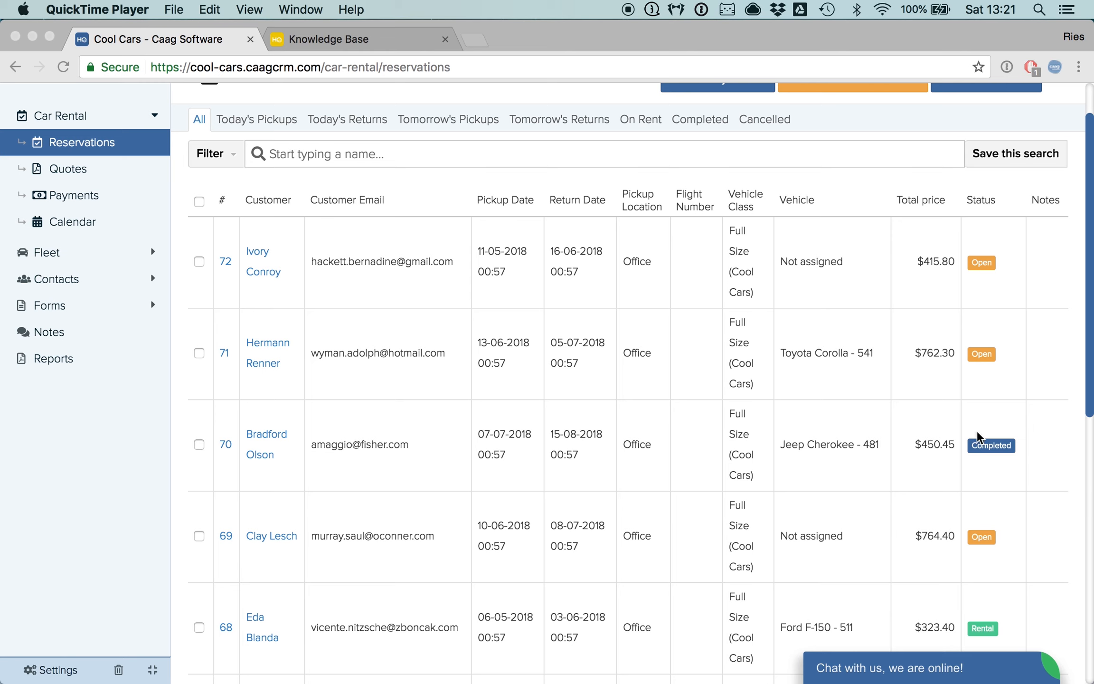
- Browse the reservations list and filter it to today's pickups
{"action": "scroll", "coordinate": [977, 496], "scroll_direction": "down", "scroll_amount": 3}
{"action": "scroll", "coordinate": [977, 496], "scroll_direction": "up", "scroll_amount": 3}
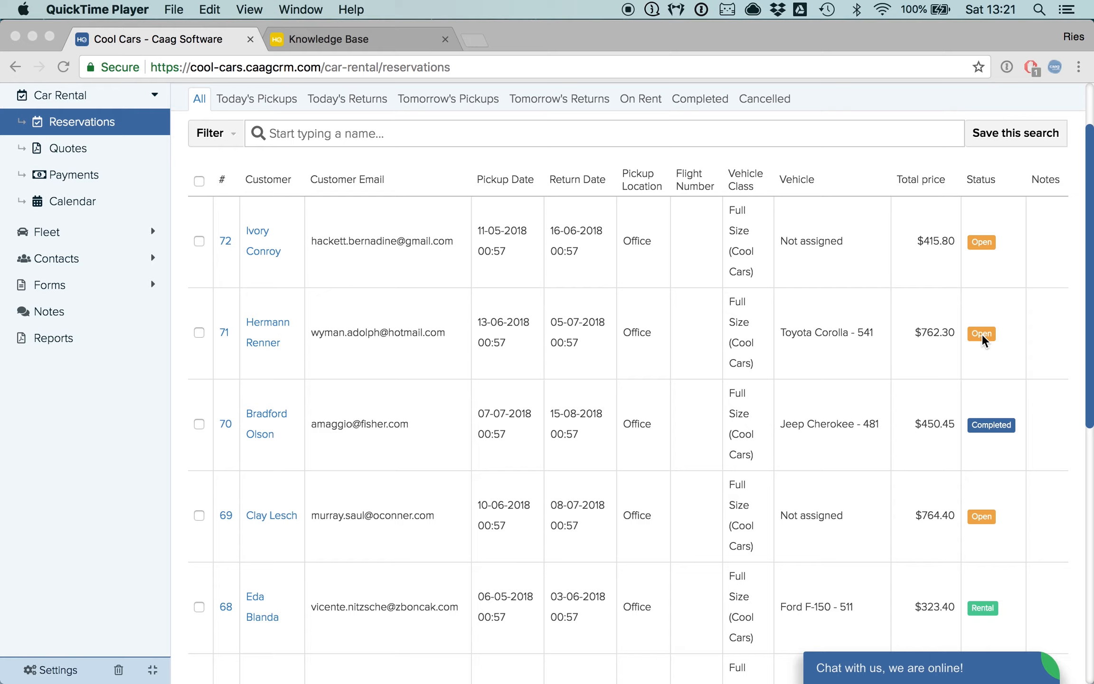
{"action": "scroll", "coordinate": [982, 338], "scroll_direction": "down", "scroll_amount": 5}
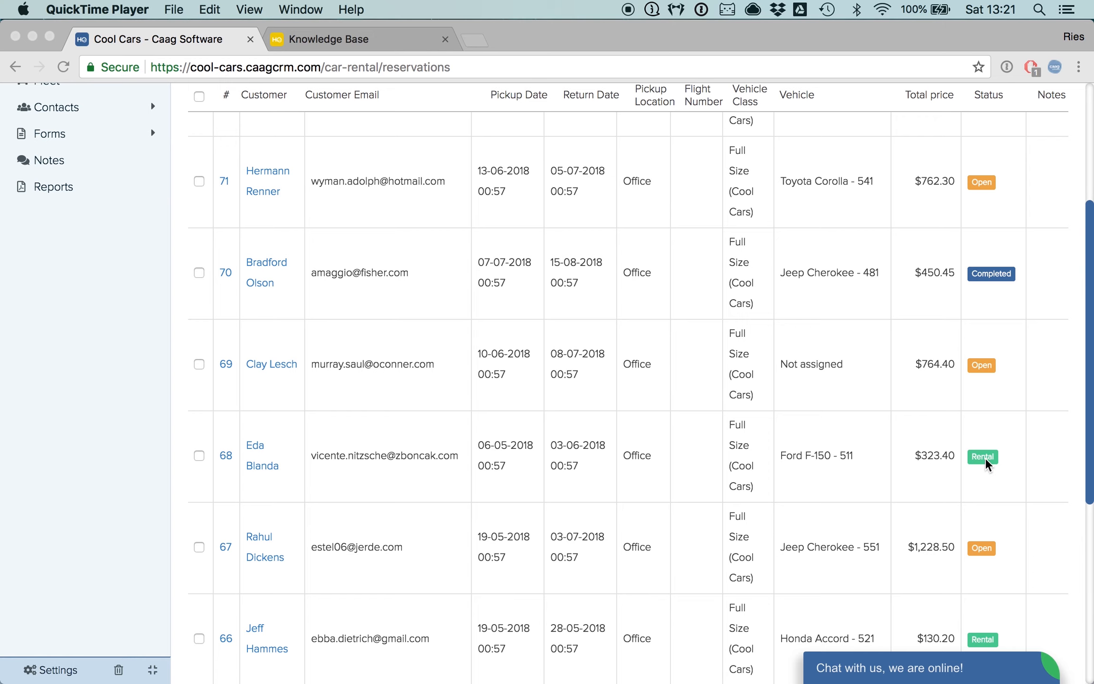
{"action": "scroll", "coordinate": [985, 463], "scroll_direction": "up", "scroll_amount": 8}
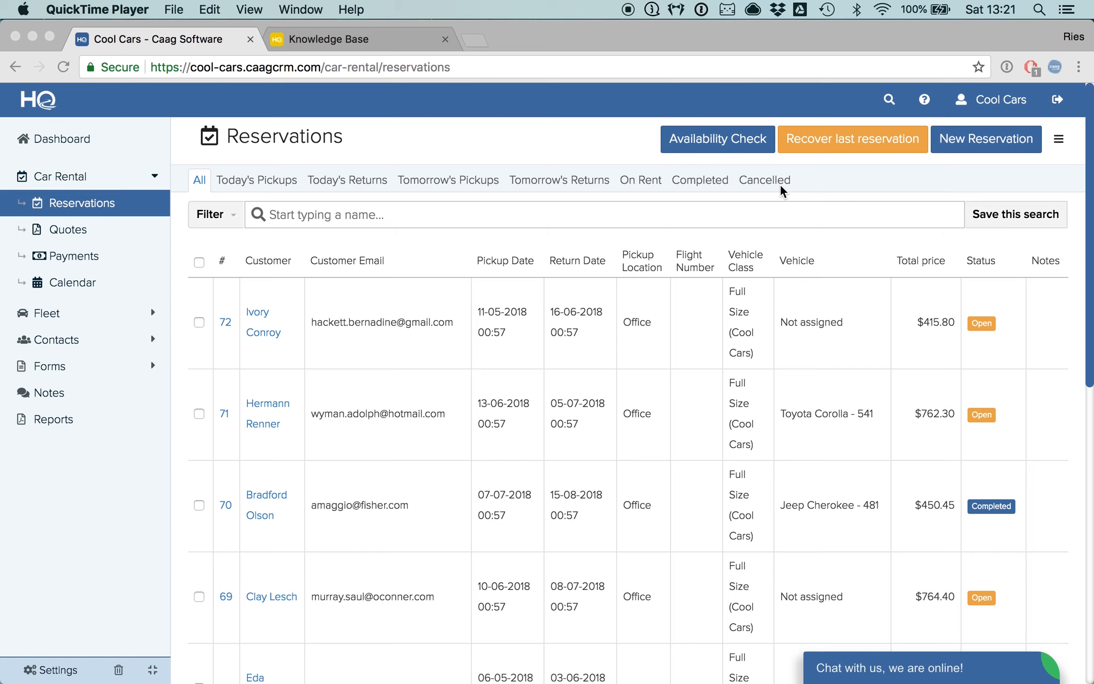
{"action": "left_click", "coordinate": [243, 189]}
{"action": "left_click", "coordinate": [256, 185]}
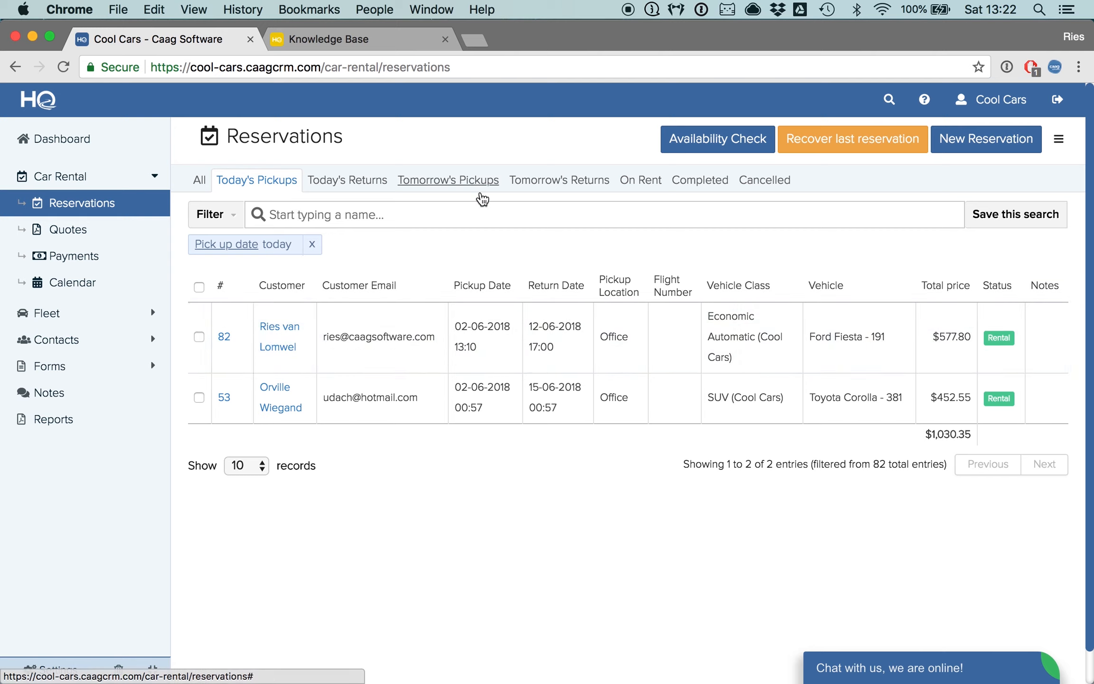
- Filter the reservations to those on rent, then return to all reservations
{"action": "left_click", "coordinate": [640, 185]}
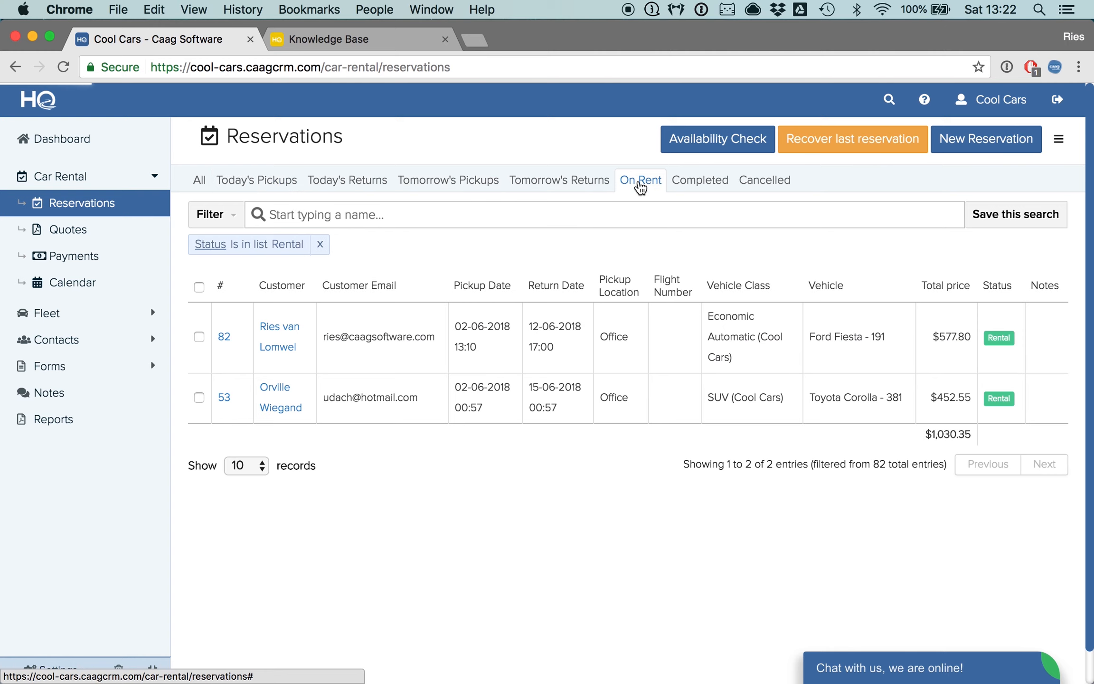
{"action": "scroll", "coordinate": [535, 386], "scroll_direction": "down", "scroll_amount": 3}
{"action": "scroll", "coordinate": [535, 385], "scroll_direction": "down", "scroll_amount": 3}
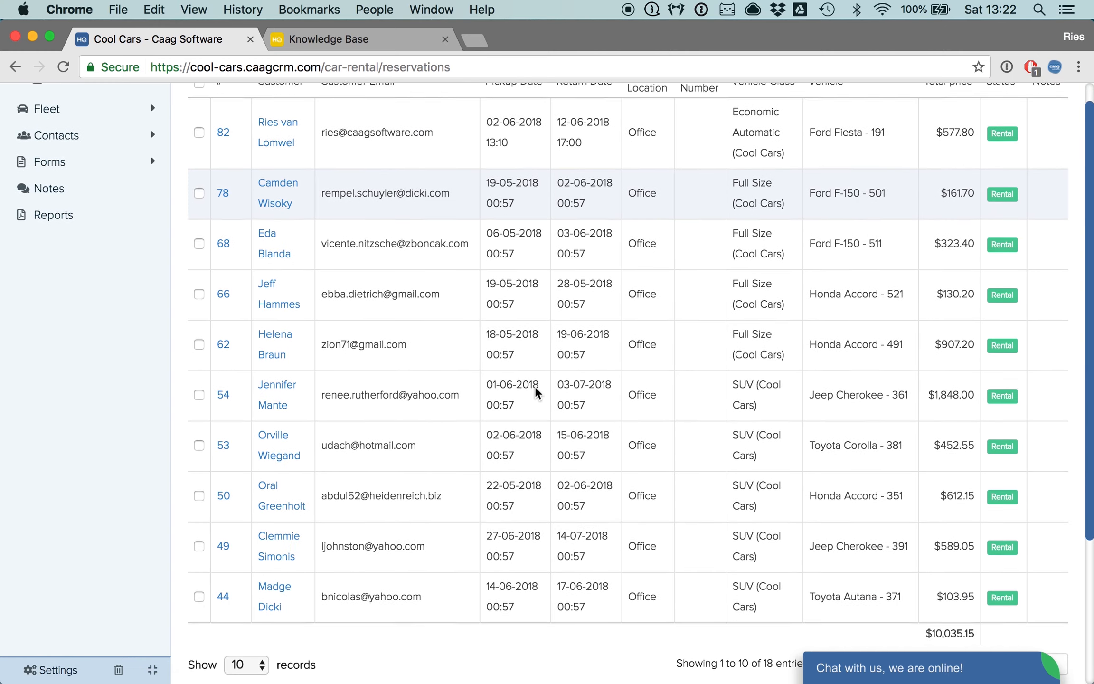
{"action": "scroll", "coordinate": [535, 385], "scroll_direction": "up", "scroll_amount": 5}
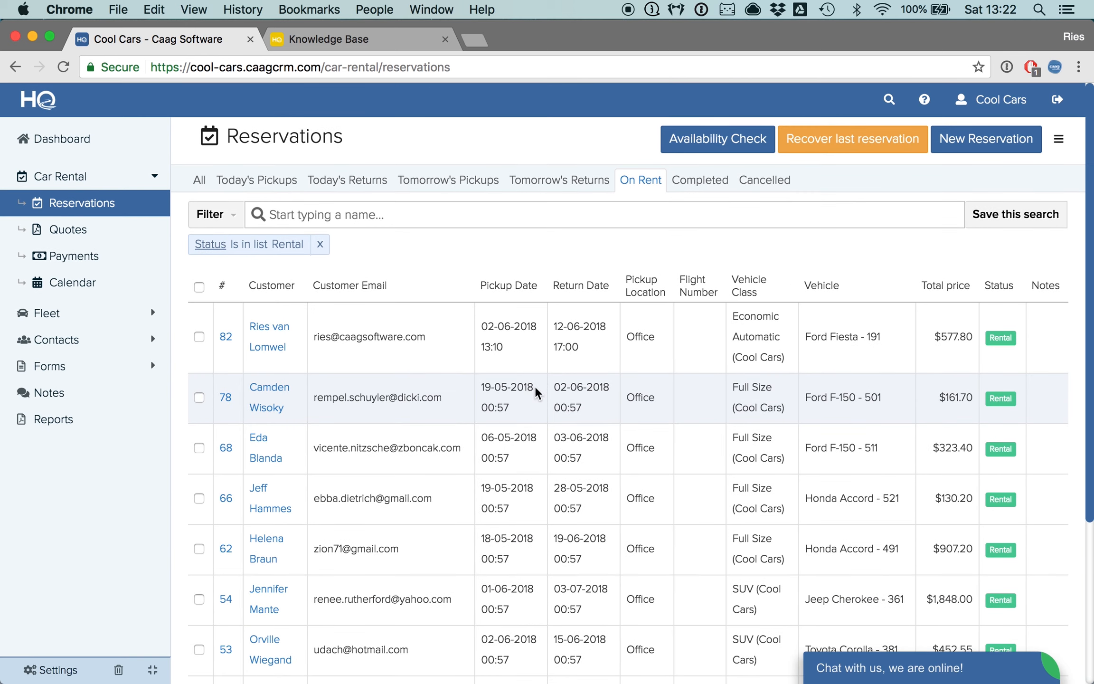
{"action": "left_click", "coordinate": [200, 181]}
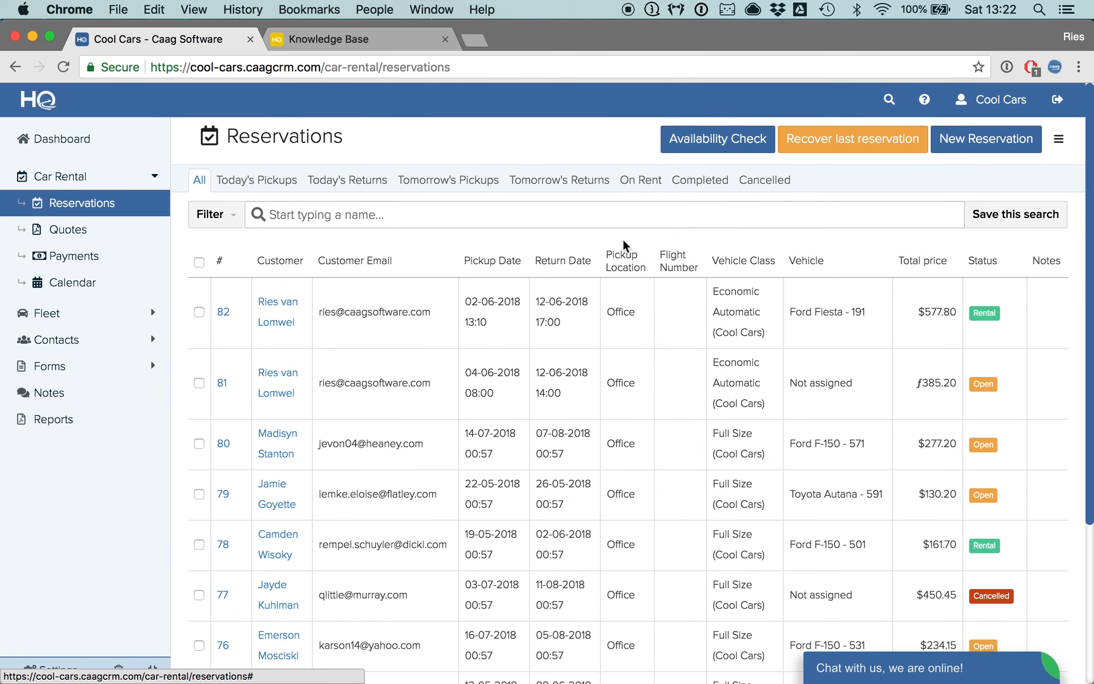
- Start a new reservation with pickup date 2018-06-02 and return date 2018-06-10
{"action": "left_click", "coordinate": [991, 149]}
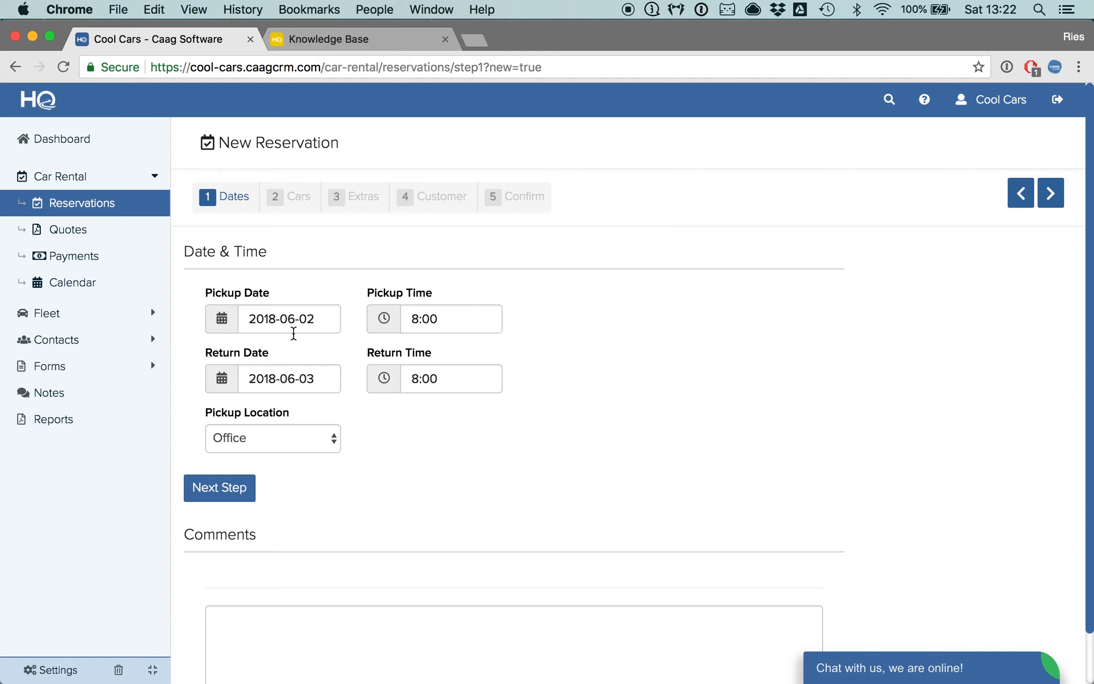
{"action": "left_click", "coordinate": [298, 323]}
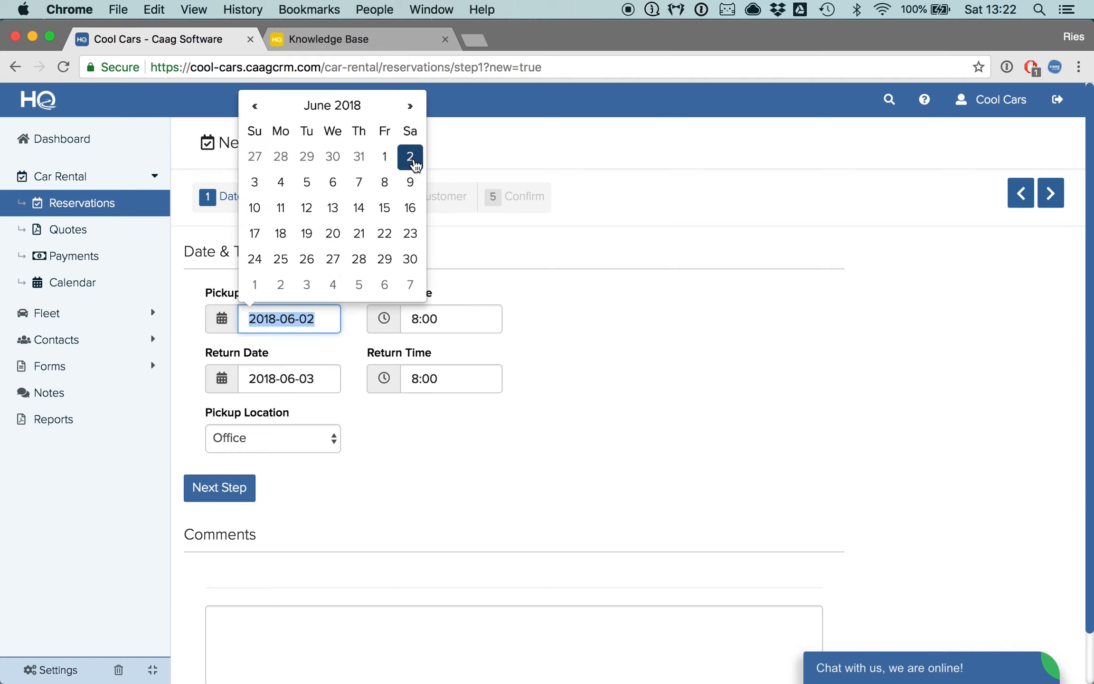
{"action": "left_click", "coordinate": [411, 157]}
{"action": "left_click", "coordinate": [289, 382]}
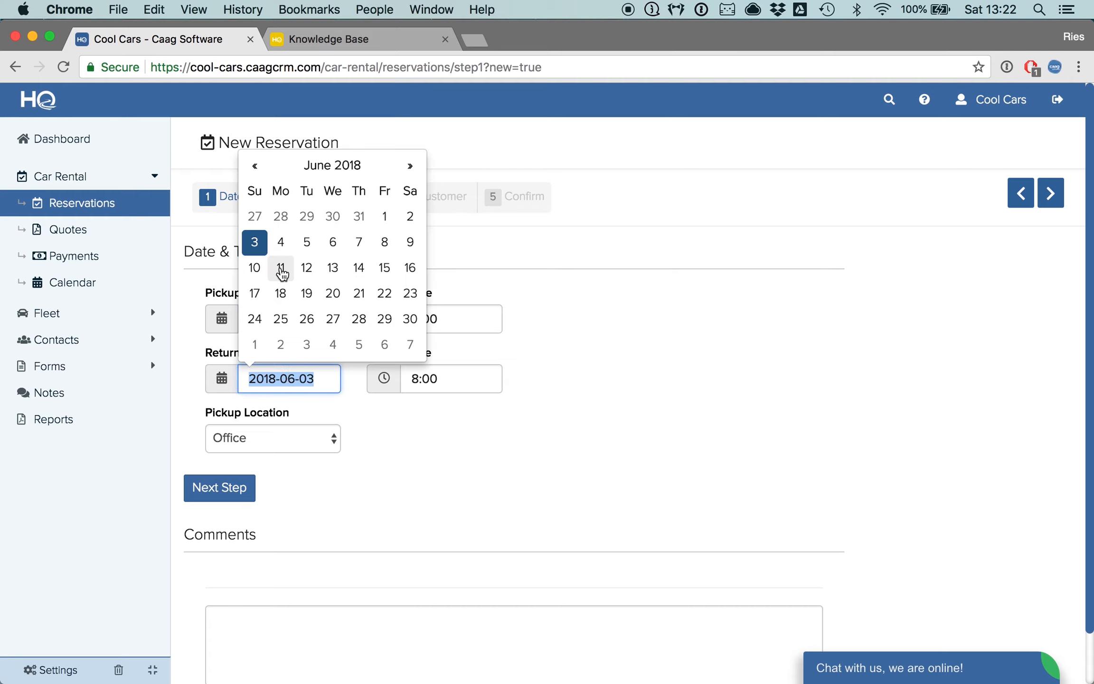
{"action": "left_click", "coordinate": [261, 270]}
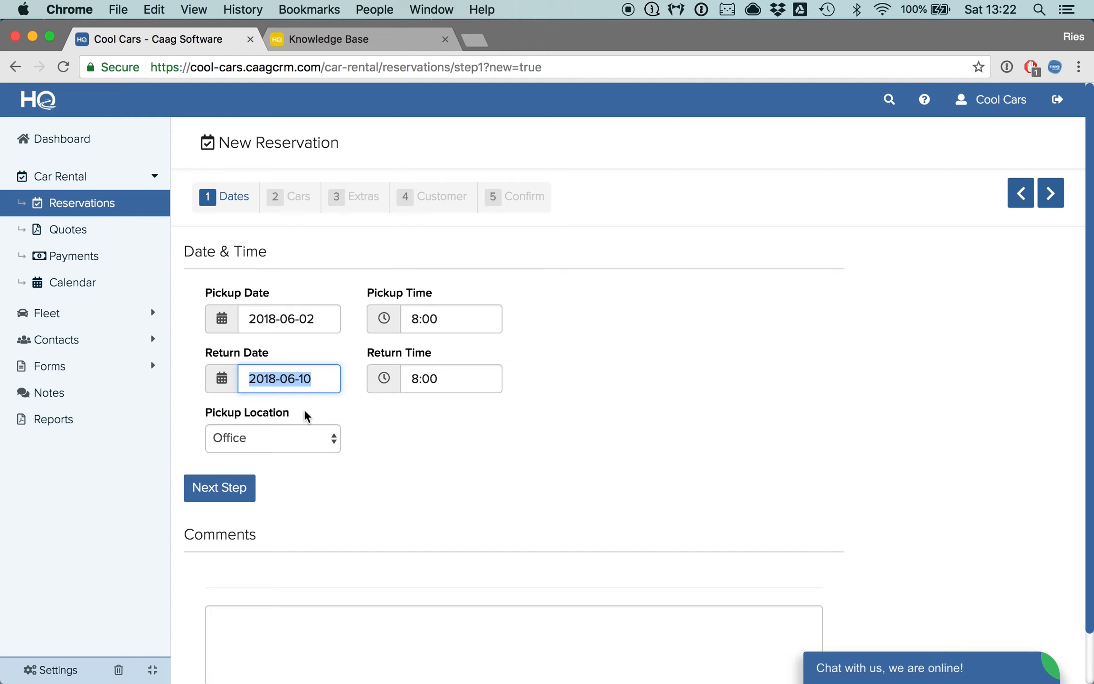
- Set the return time to 15:00 and proceed to the vehicle selection step
{"action": "left_click", "coordinate": [422, 372]}
{"action": "scroll", "coordinate": [430, 468], "scroll_direction": "down", "scroll_amount": 6}
{"action": "scroll", "coordinate": [430, 470], "scroll_direction": "down", "scroll_amount": 5}
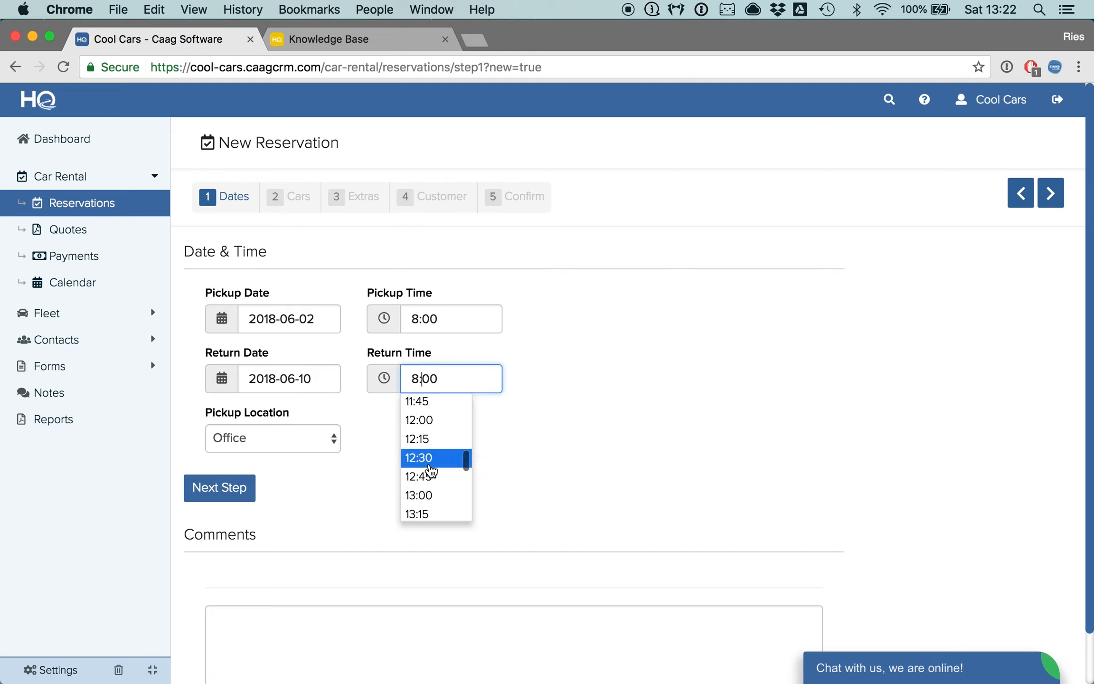
{"action": "left_click", "coordinate": [430, 445]}
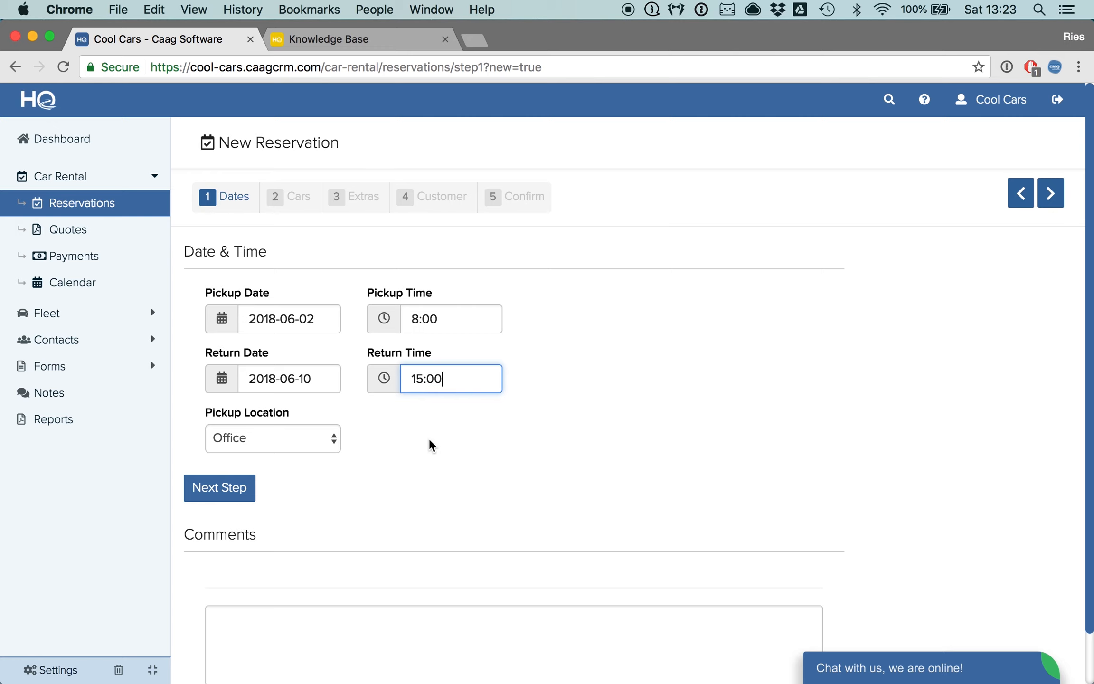
{"action": "left_click", "coordinate": [230, 496]}
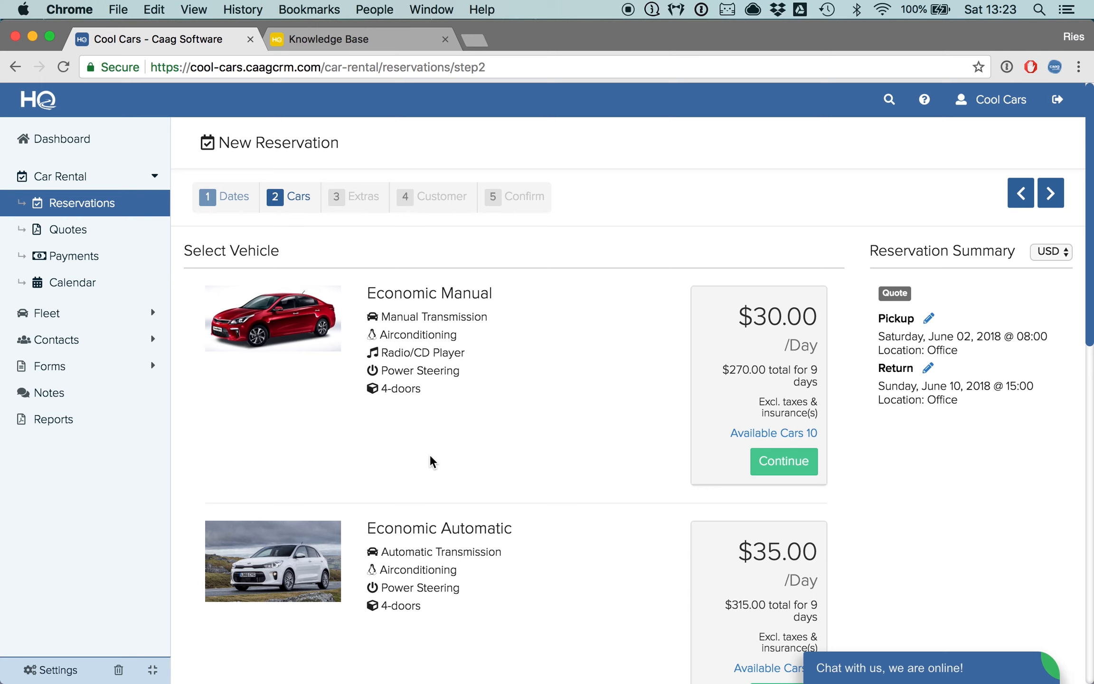
- Choose the Economic Automatic vehicle class for the reservation
{"action": "scroll", "coordinate": [431, 461], "scroll_direction": "down", "scroll_amount": 3}
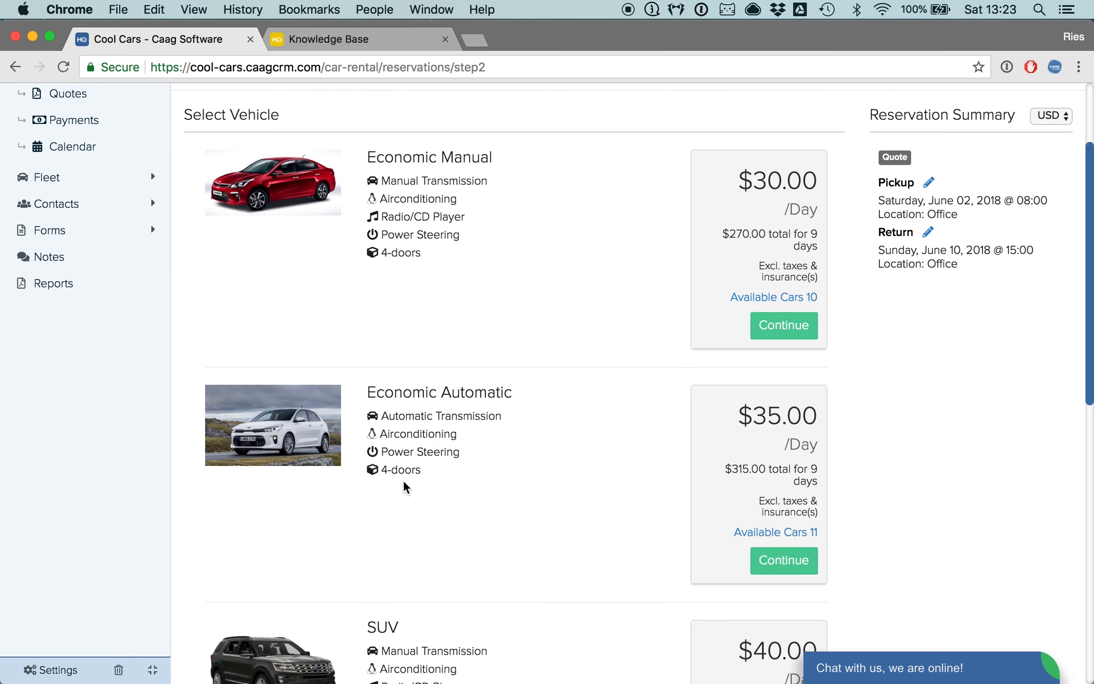
{"action": "scroll", "coordinate": [404, 482], "scroll_direction": "down", "scroll_amount": 7}
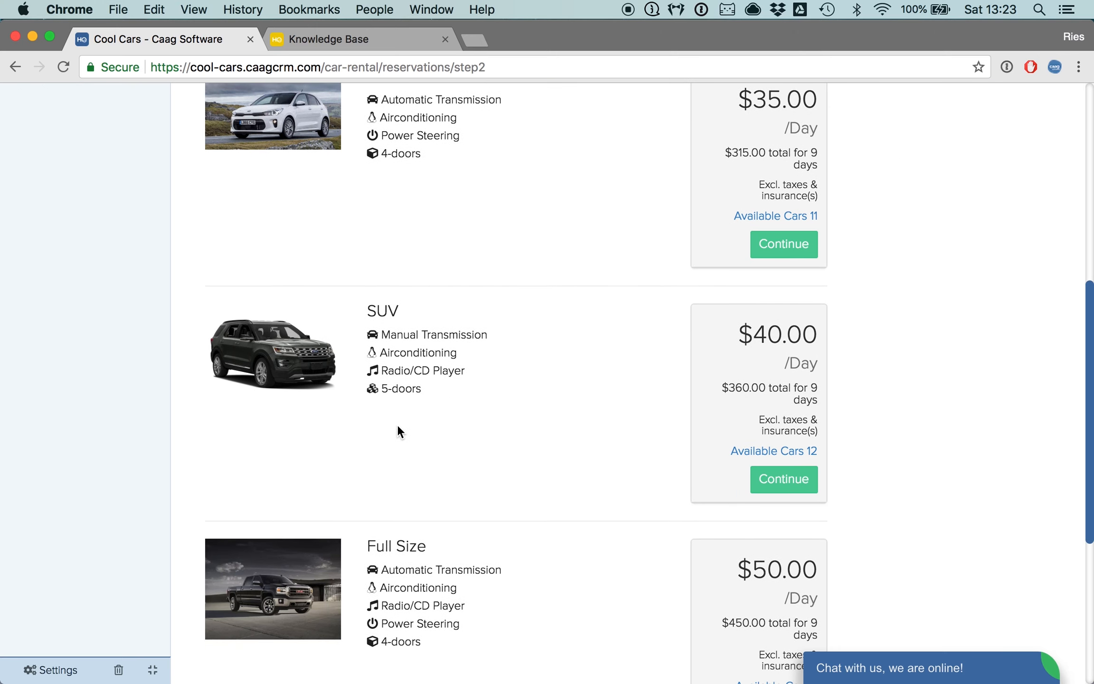
{"action": "scroll", "coordinate": [398, 428], "scroll_direction": "up", "scroll_amount": 10}
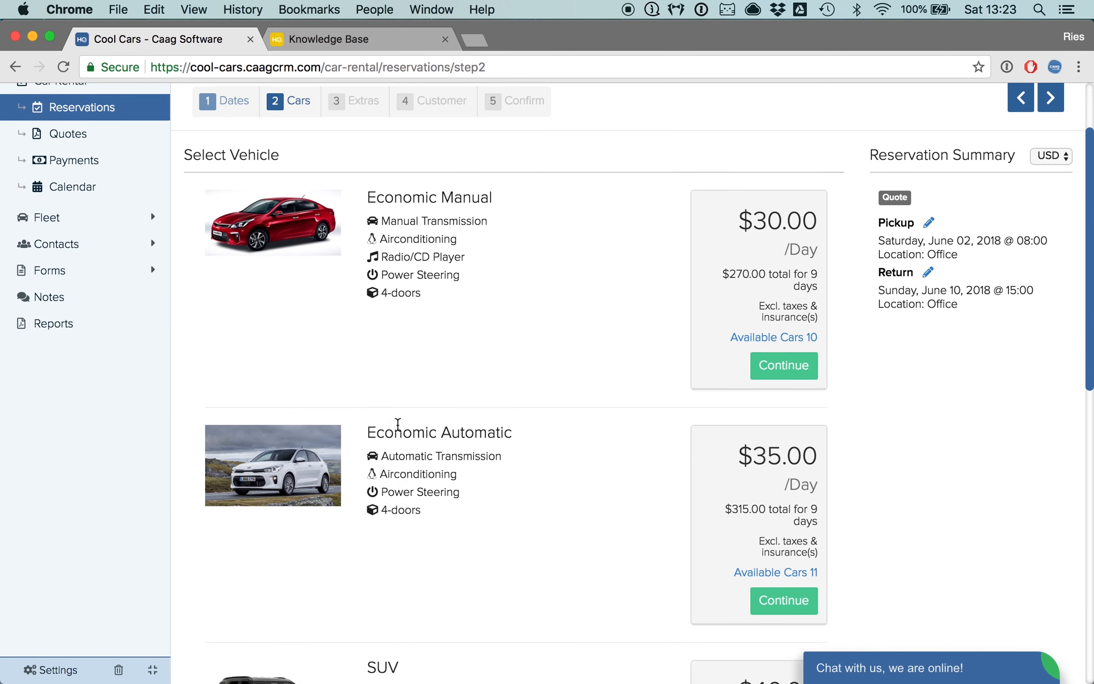
{"action": "scroll", "coordinate": [398, 427], "scroll_direction": "down", "scroll_amount": 2}
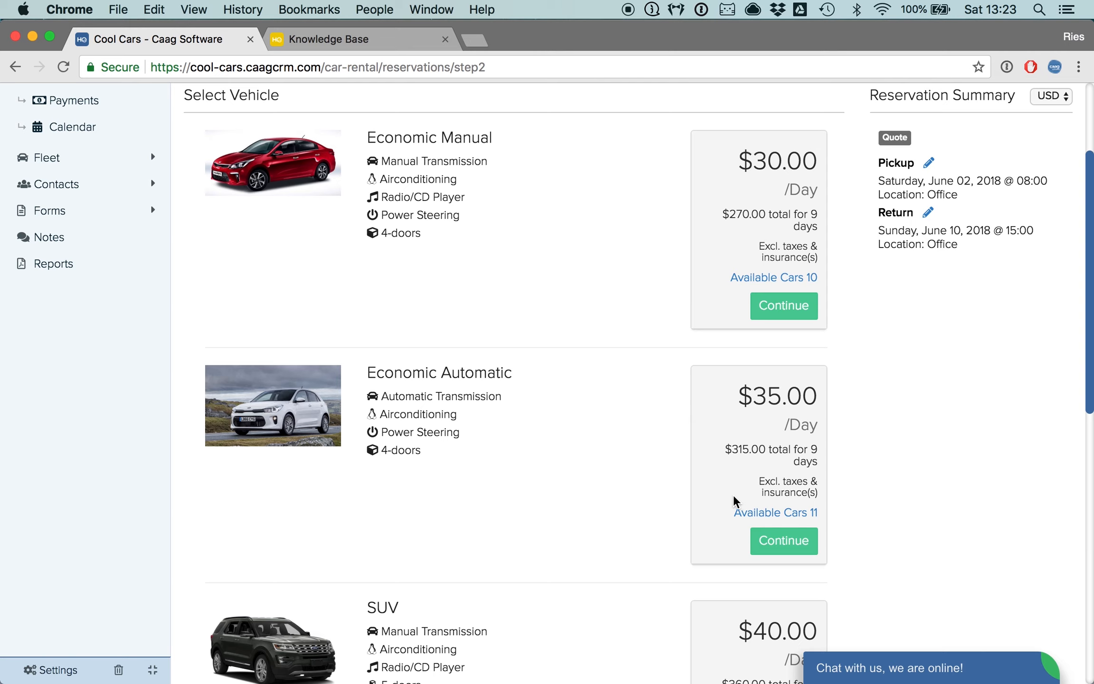
{"action": "scroll", "coordinate": [735, 502], "scroll_direction": "down", "scroll_amount": 4}
{"action": "scroll", "coordinate": [720, 498], "scroll_direction": "up", "scroll_amount": 2}
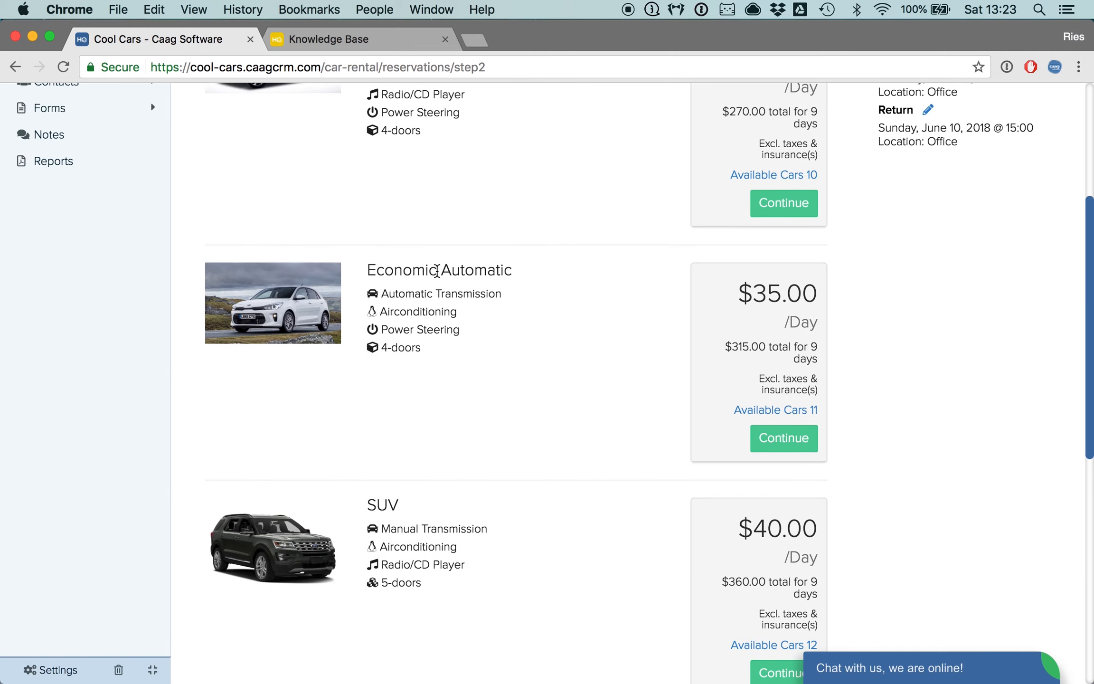
{"action": "left_click", "coordinate": [792, 445]}
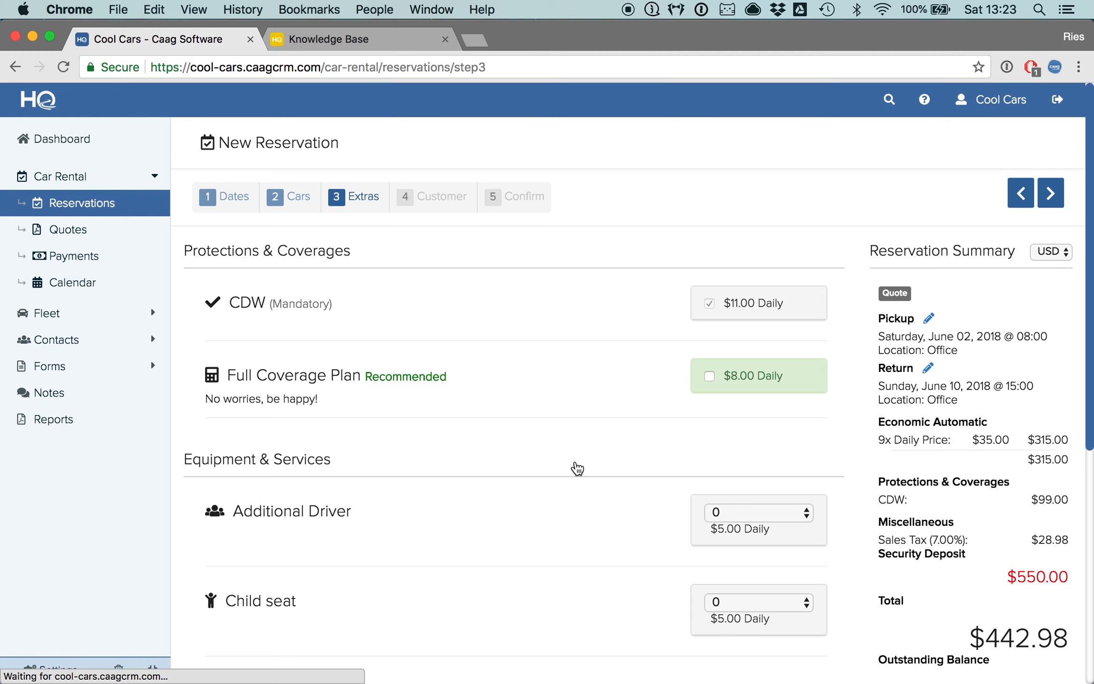
- Review the protections, coverages and equipment extras offered for the reservation
{"action": "scroll", "coordinate": [464, 415], "scroll_direction": "down", "scroll_amount": 2}
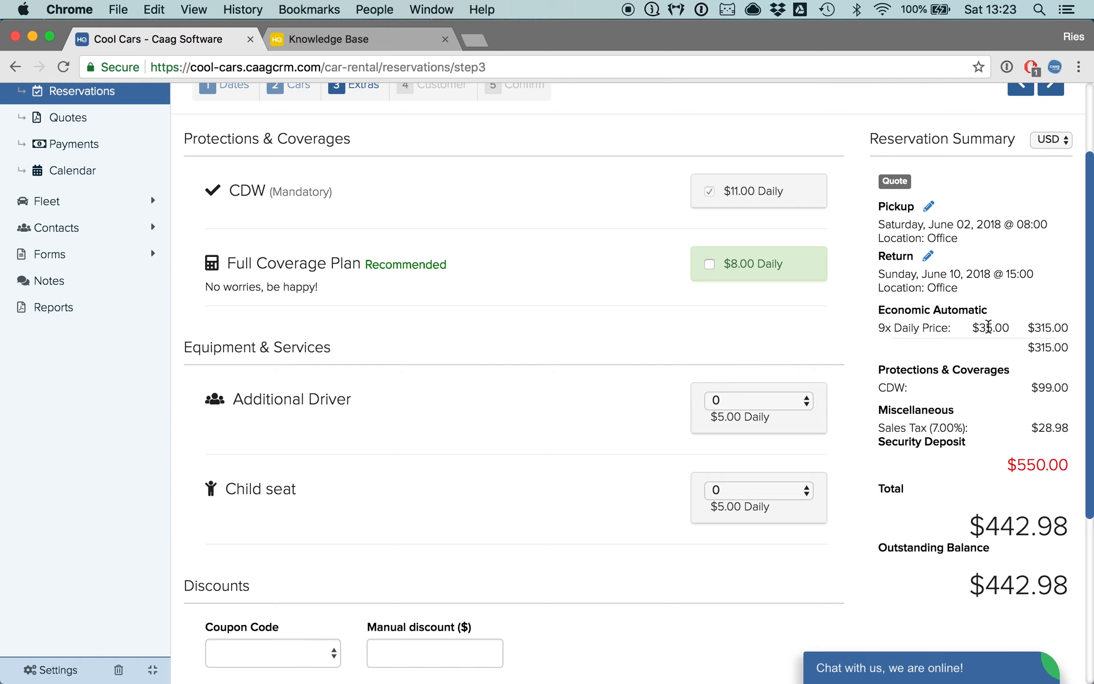
{"action": "scroll", "coordinate": [1006, 342], "scroll_direction": "down", "scroll_amount": 2}
{"action": "scroll", "coordinate": [945, 351], "scroll_direction": "up", "scroll_amount": 3}
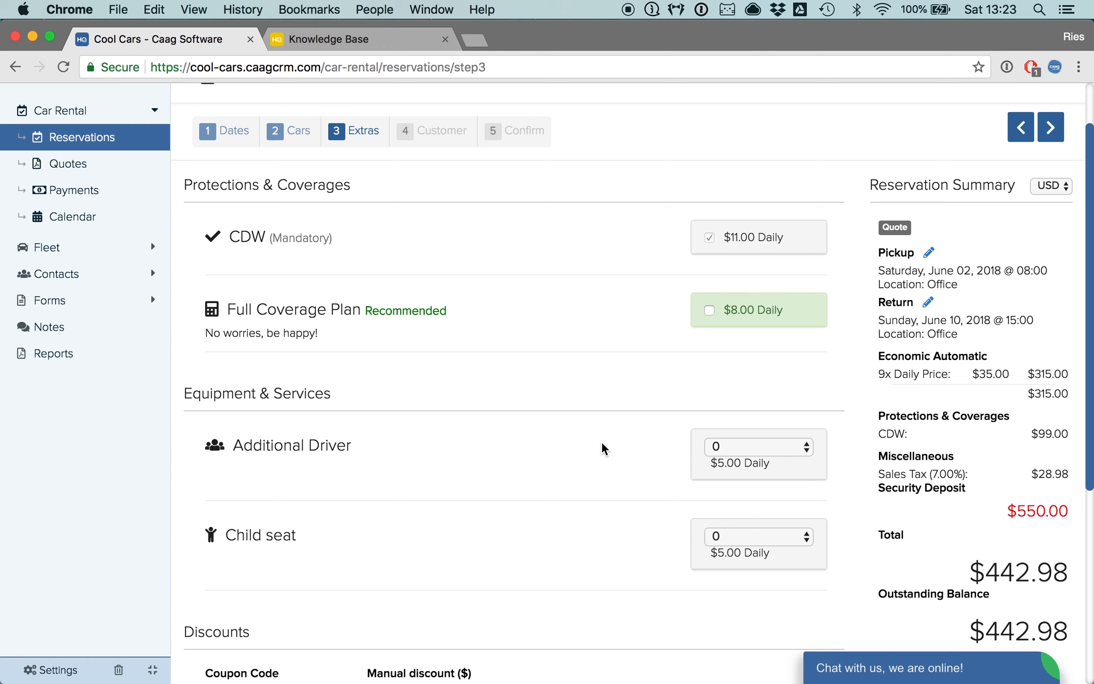
{"action": "left_click_drag", "start_coordinate": [231, 235], "coordinate": [370, 232]}
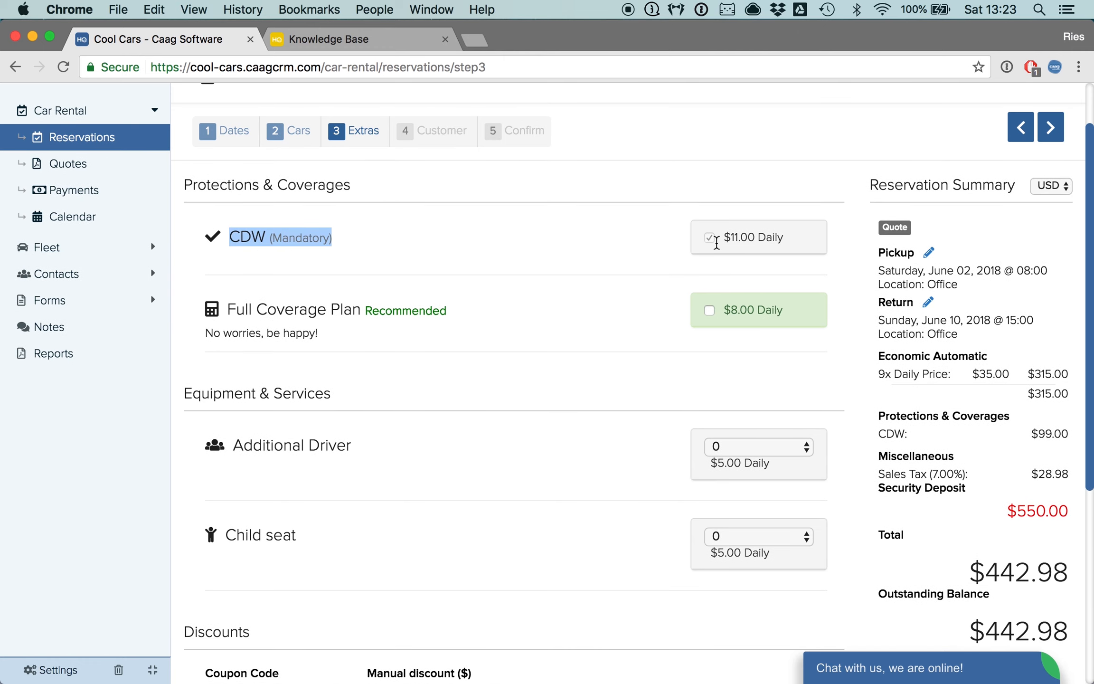
{"action": "scroll", "coordinate": [513, 269], "scroll_direction": "up", "scroll_amount": 1}
{"action": "left_click", "coordinate": [418, 290]}
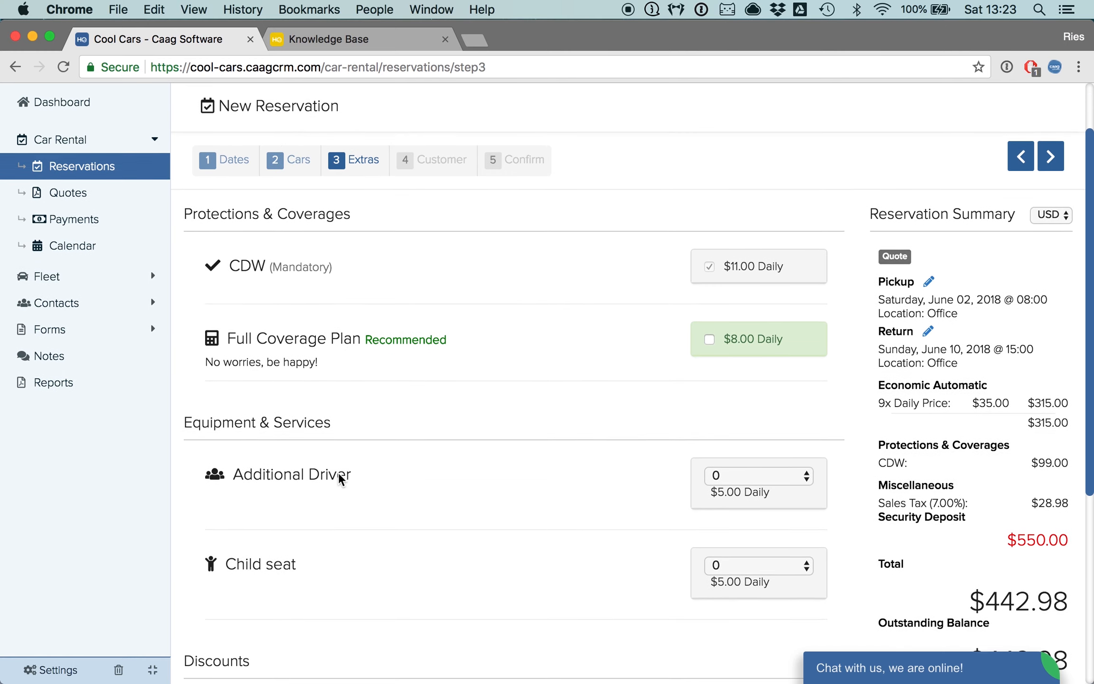
{"action": "scroll", "coordinate": [340, 475], "scroll_direction": "down", "scroll_amount": 3}
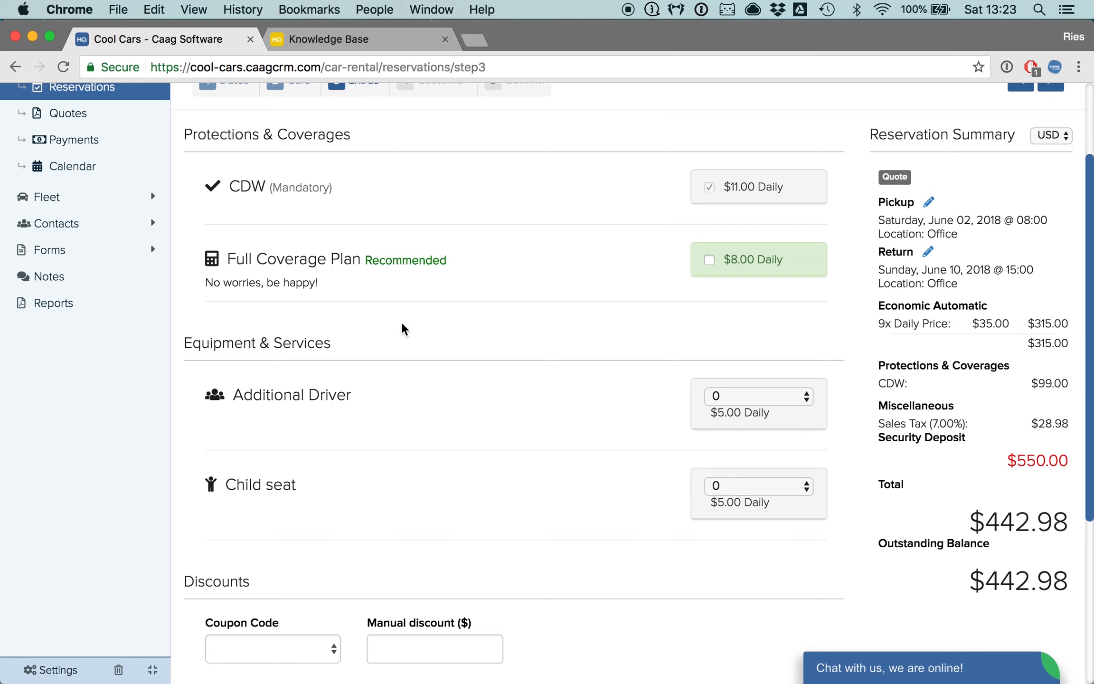
{"action": "scroll", "coordinate": [403, 332], "scroll_direction": "up", "scroll_amount": 2}
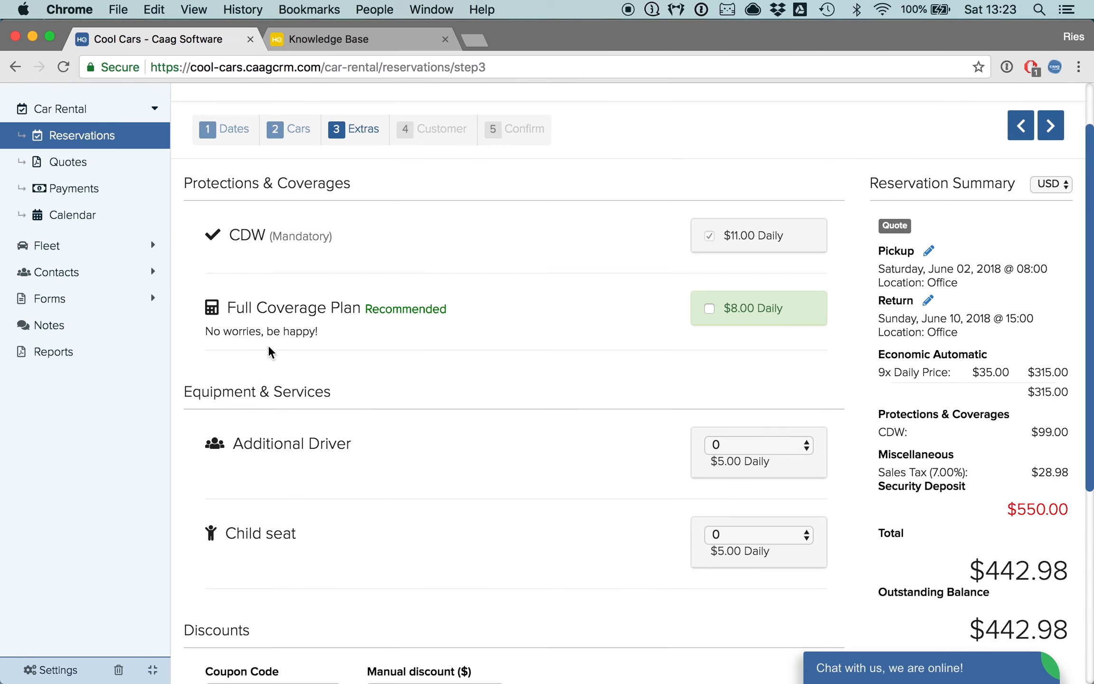
- Add the Full Coverage Plan at $8.00 daily to the reservation
{"action": "left_click_drag", "start_coordinate": [231, 308], "coordinate": [317, 308]}
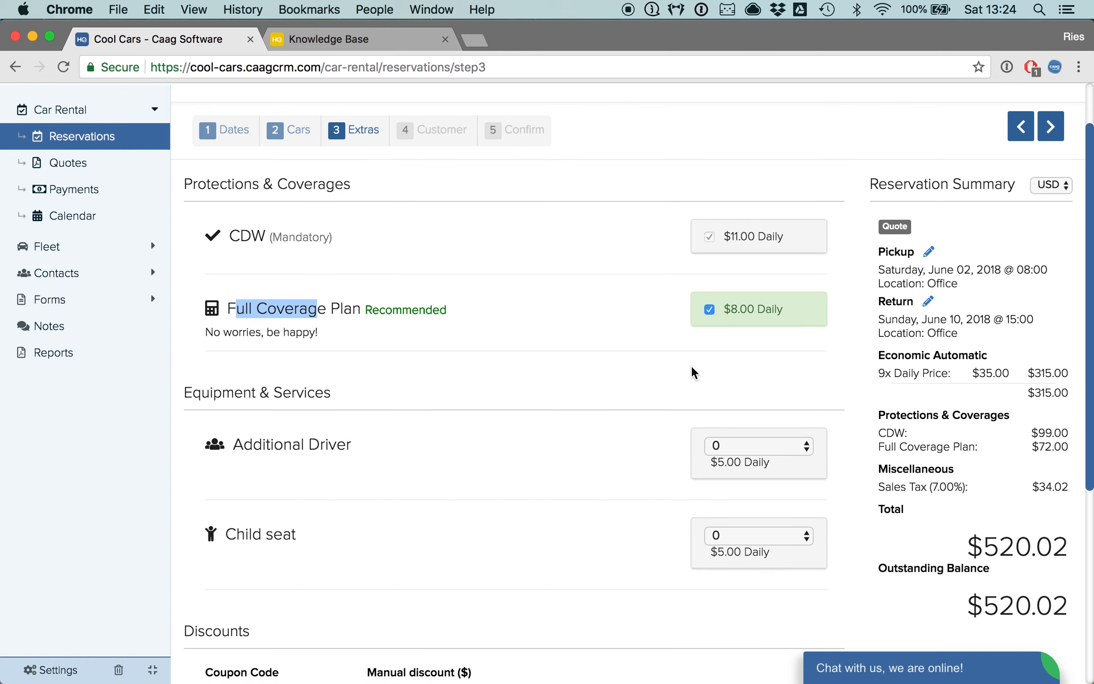
{"action": "scroll", "coordinate": [691, 371], "scroll_direction": "down", "scroll_amount": 1}
{"action": "left_click_drag", "start_coordinate": [878, 423], "coordinate": [1050, 424]}
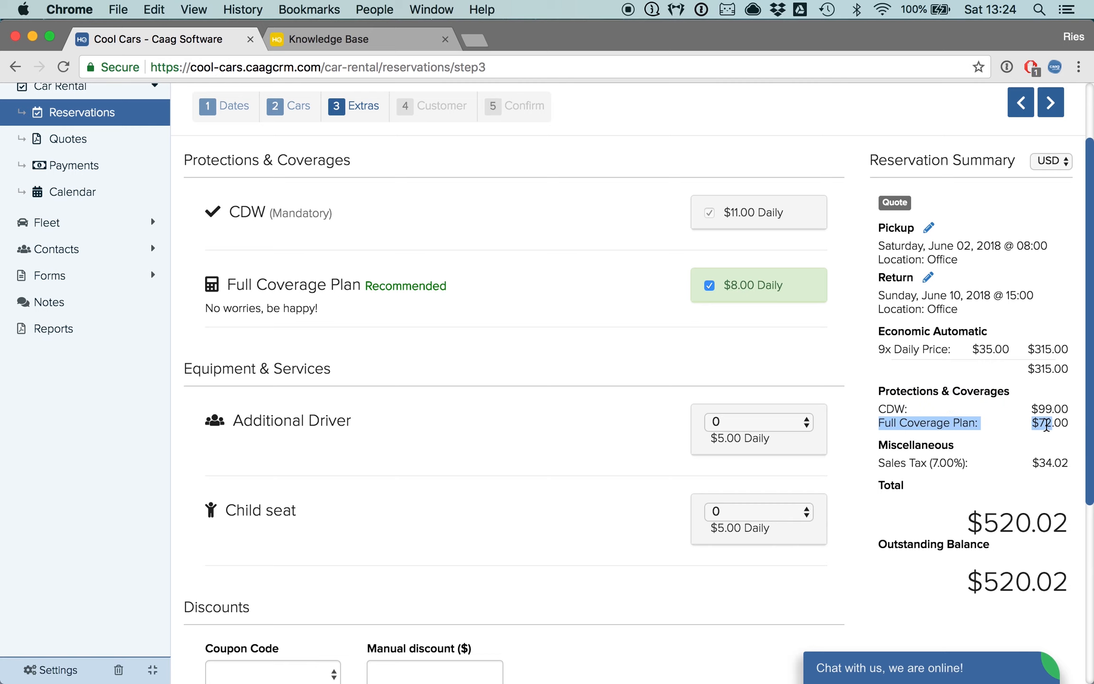
- Proceed from the extras to the customer information step
{"action": "scroll", "coordinate": [1003, 444], "scroll_direction": "down", "scroll_amount": 3}
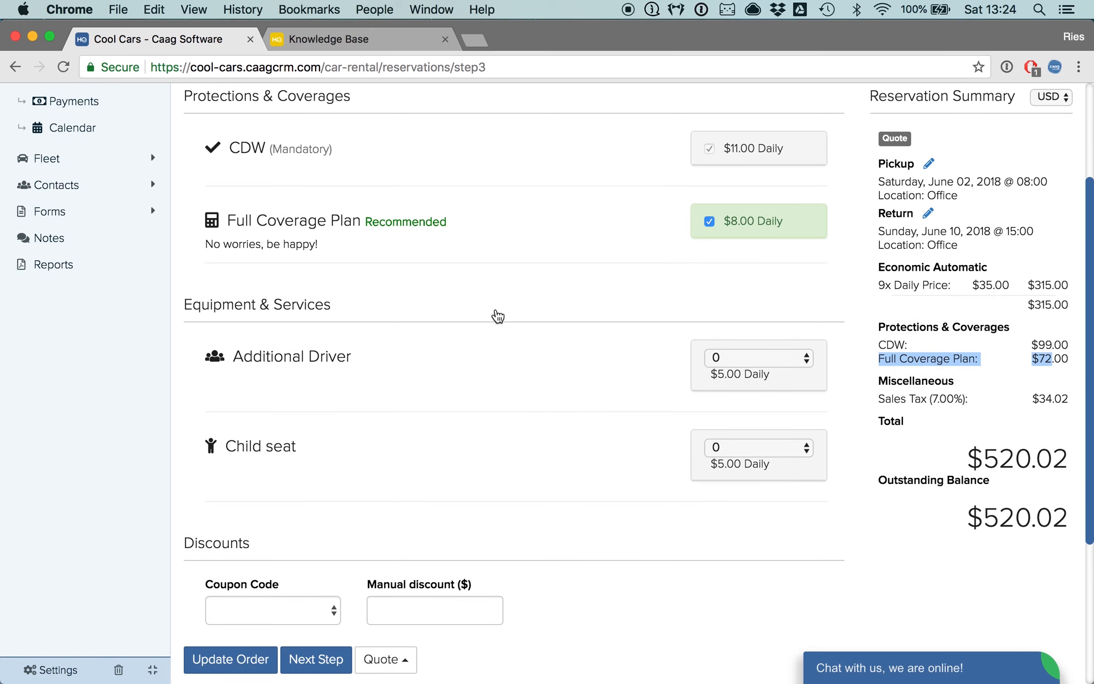
{"action": "left_click", "coordinate": [499, 299]}
{"action": "scroll", "coordinate": [498, 299], "scroll_direction": "down", "scroll_amount": 2}
{"action": "scroll", "coordinate": [503, 305], "scroll_direction": "down", "scroll_amount": 1}
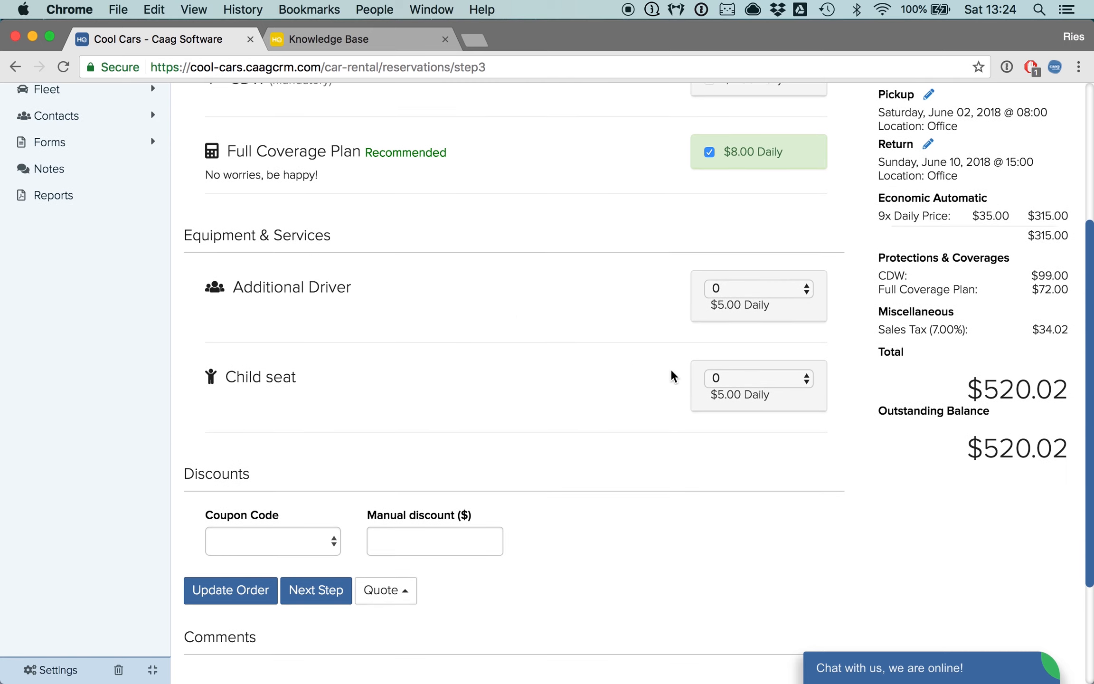
{"action": "scroll", "coordinate": [588, 368], "scroll_direction": "up", "scroll_amount": 1}
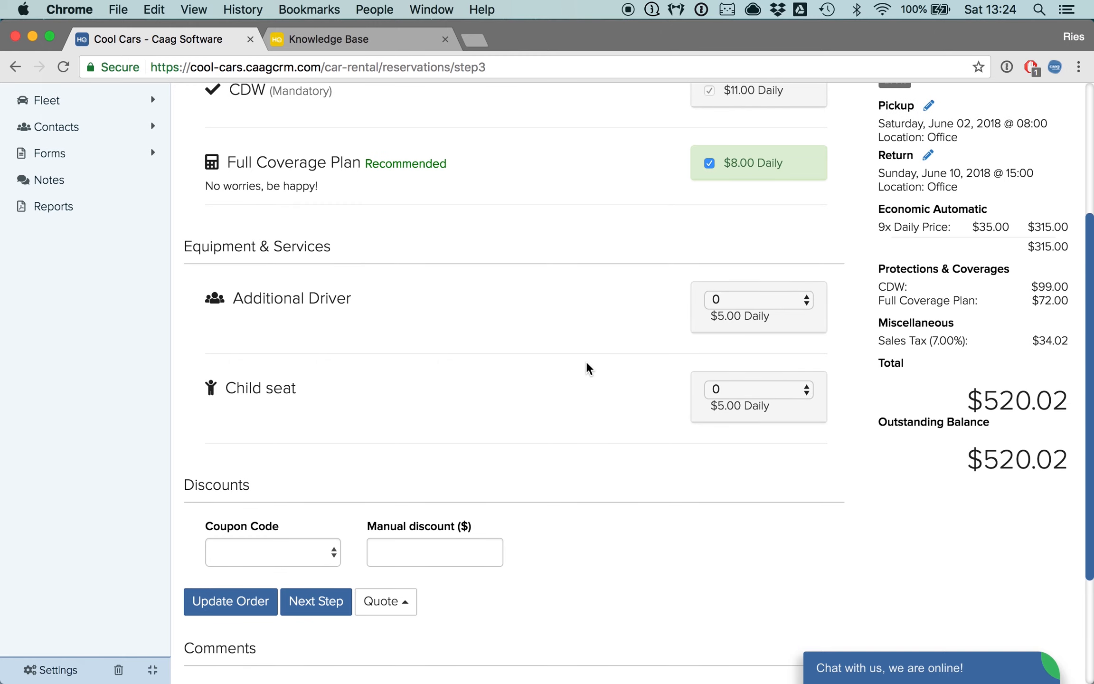
{"action": "scroll", "coordinate": [587, 367], "scroll_direction": "up", "scroll_amount": 5}
{"action": "scroll", "coordinate": [587, 367], "scroll_direction": "down", "scroll_amount": 4}
{"action": "left_click", "coordinate": [312, 631]}
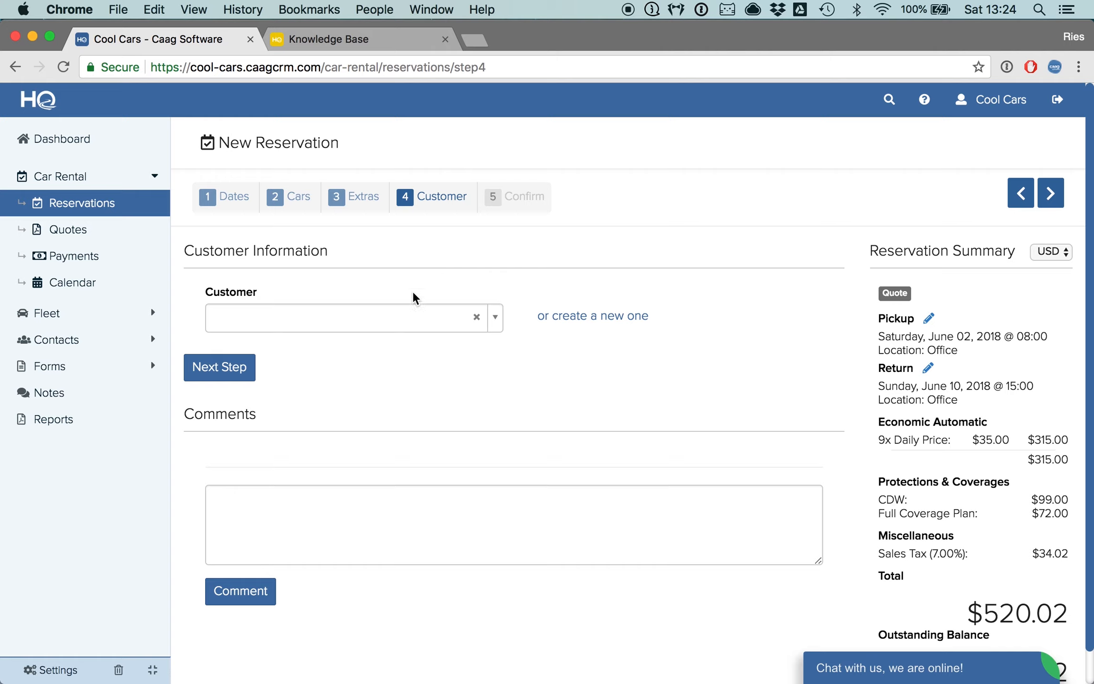
{"action": "left_click", "coordinate": [377, 326]}
{"action": "scroll", "coordinate": [359, 436], "scroll_direction": "down", "scroll_amount": 5}
{"action": "scroll", "coordinate": [359, 436], "scroll_direction": "up", "scroll_amount": 5}
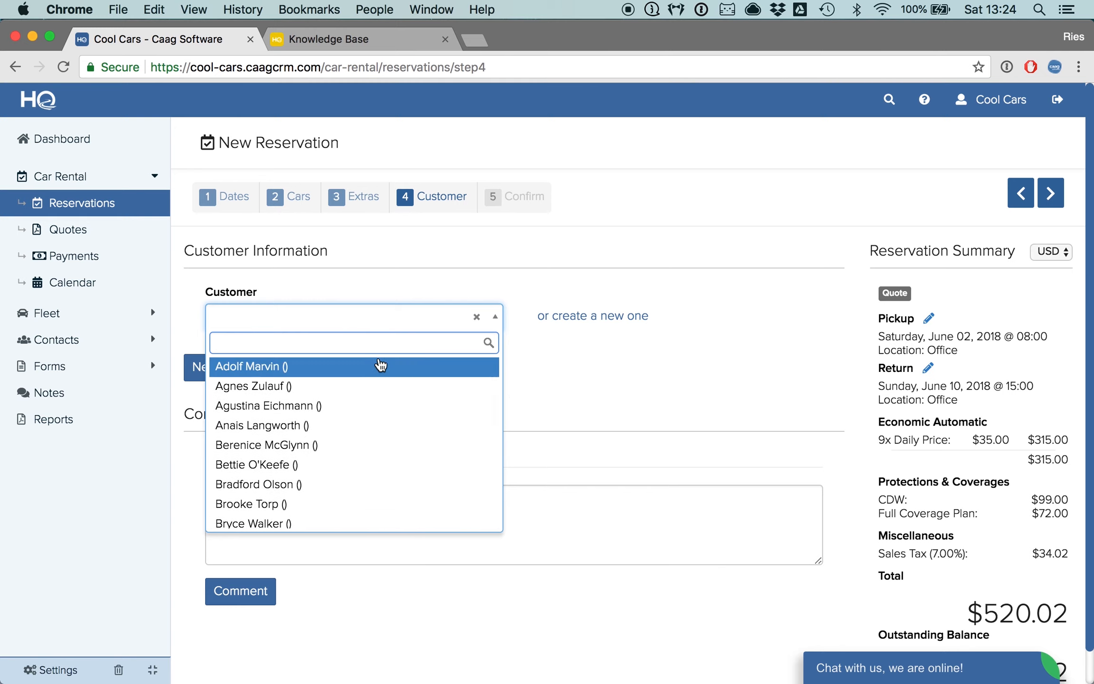
{"action": "type", "text": "ries"}
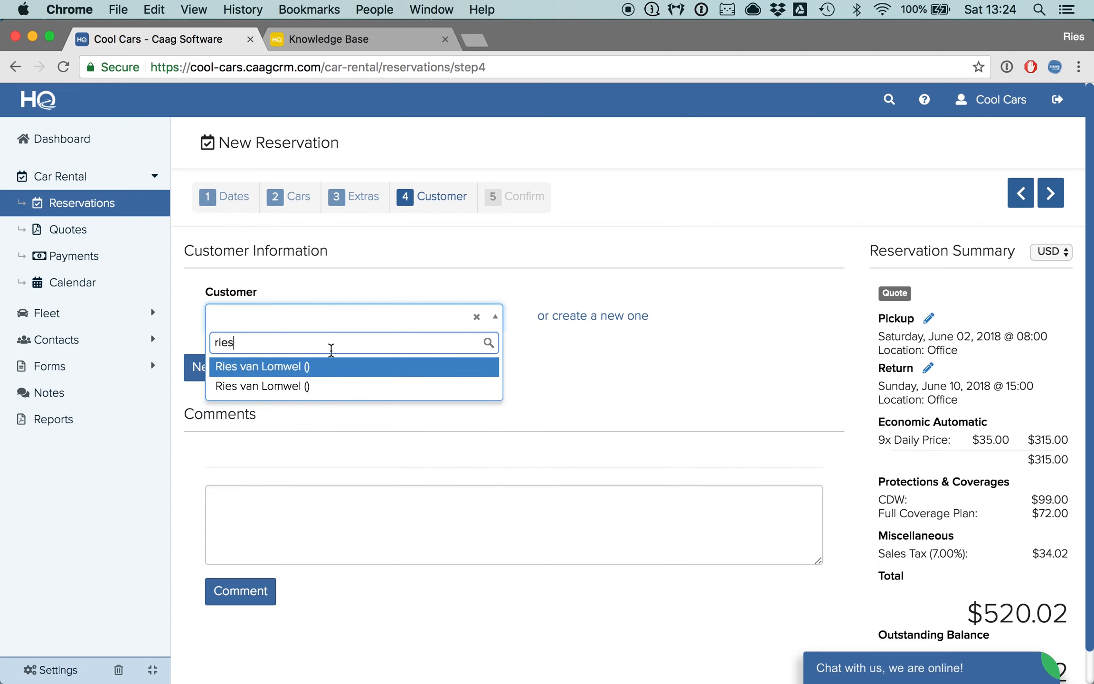
{"action": "left_click", "coordinate": [476, 317]}
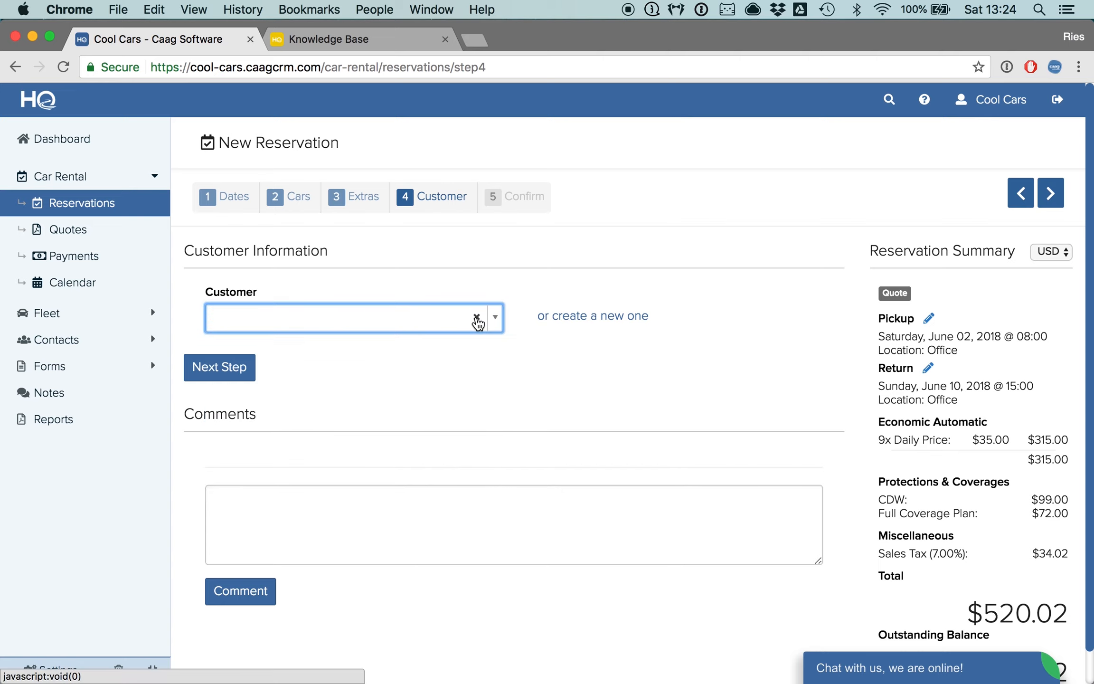
- Start creating a new customer and enter the customer's first name and last name
{"action": "left_click", "coordinate": [587, 317]}
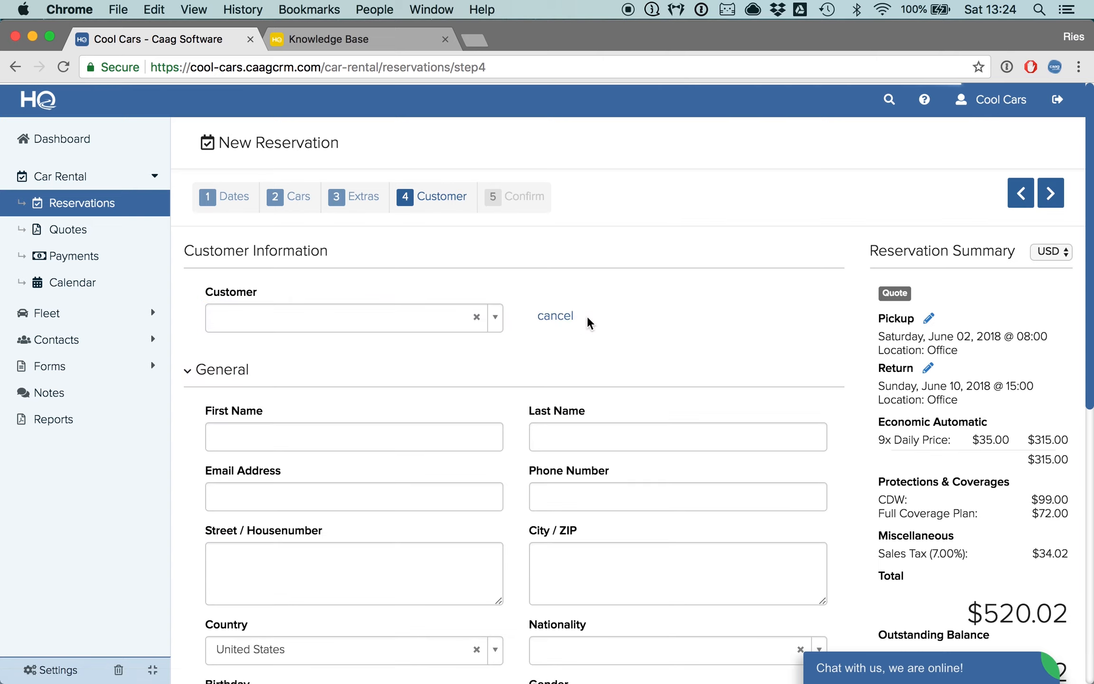
{"action": "scroll", "coordinate": [472, 407], "scroll_direction": "down", "scroll_amount": 2}
{"action": "scroll", "coordinate": [472, 403], "scroll_direction": "down", "scroll_amount": 2}
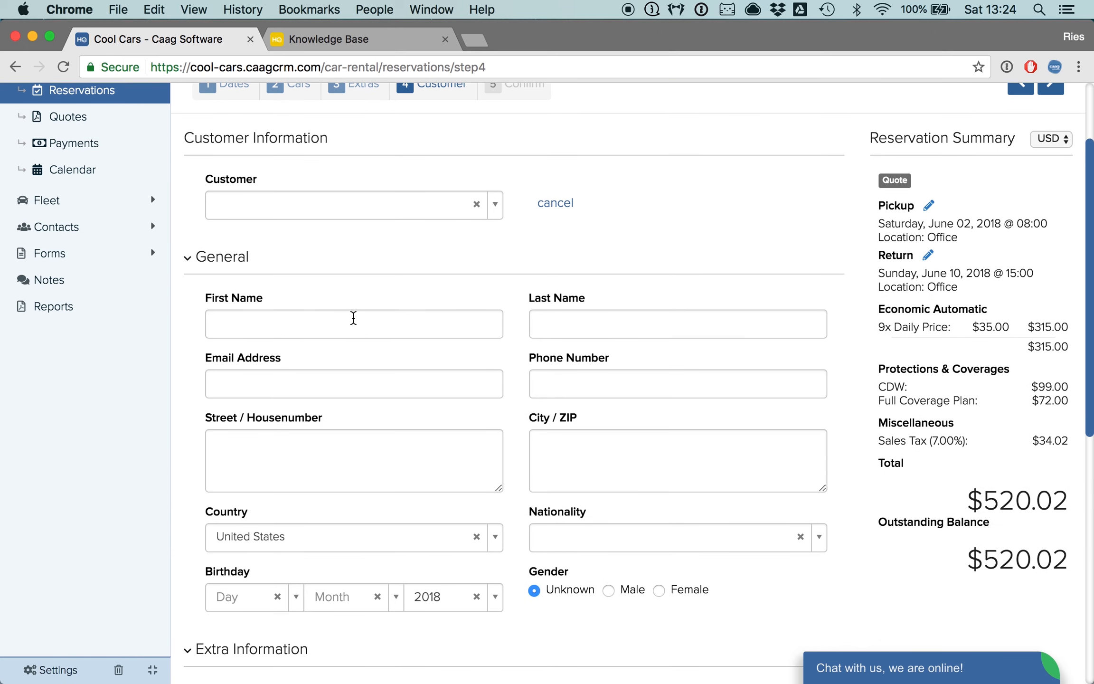
{"action": "left_click", "coordinate": [352, 324]}
{"action": "key", "text": "Tab"}
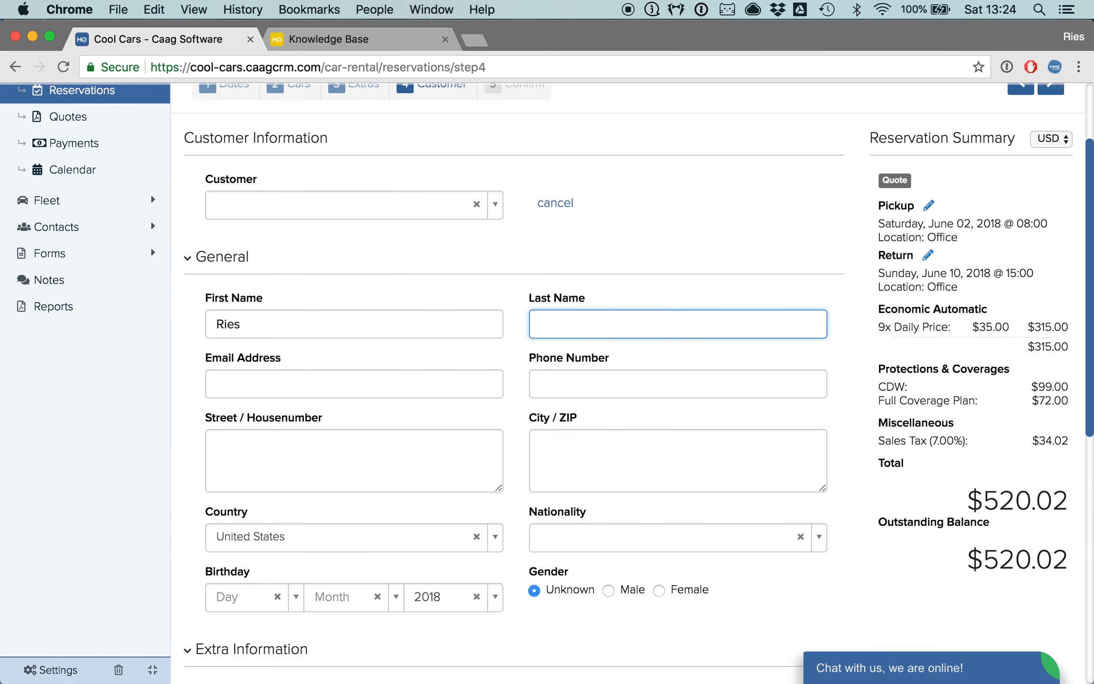
{"action": "key", "text": "Tab"}
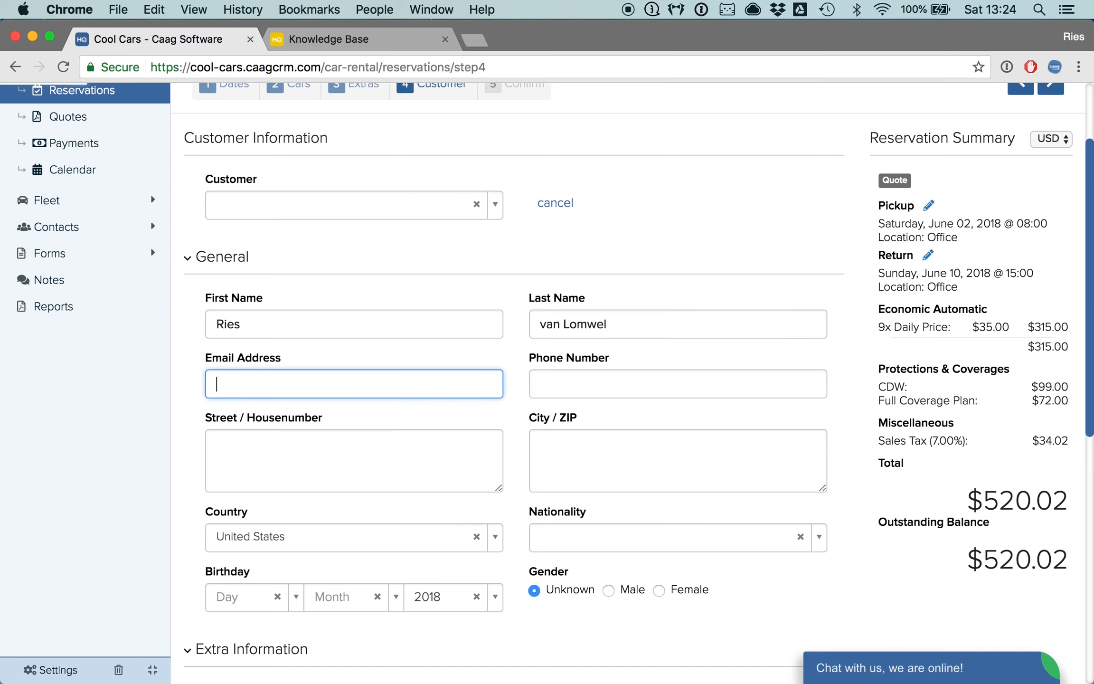
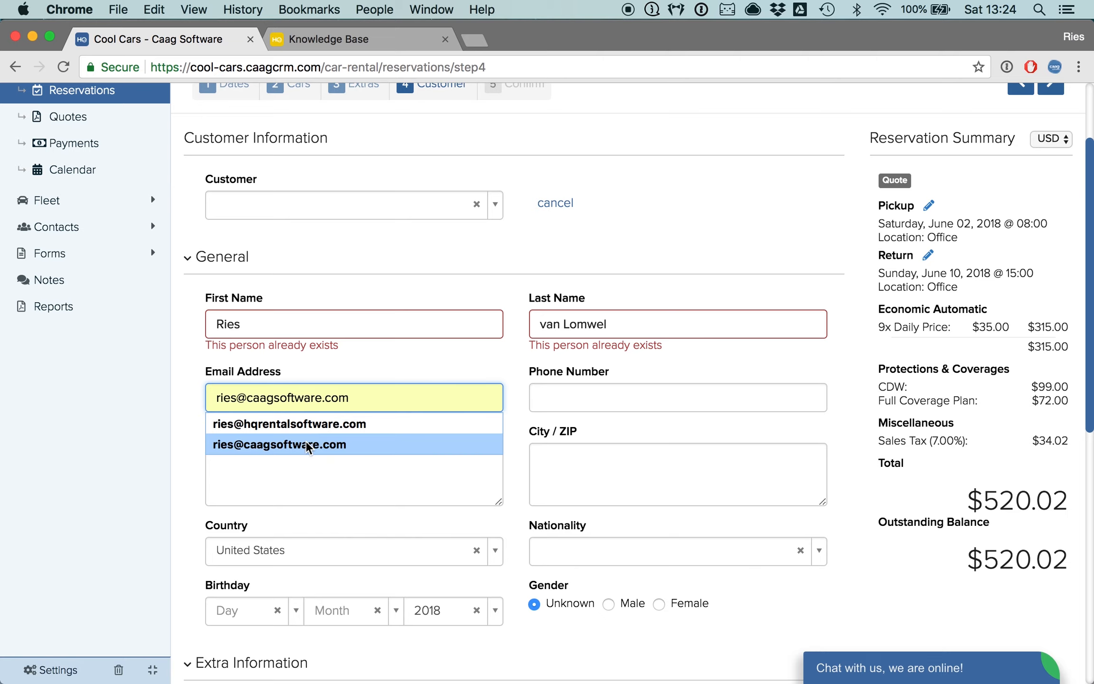
- Fill in the customer's e-mail address from the suggestions and enter the customer's phone number
{"action": "left_click", "coordinate": [306, 444]}
{"action": "left_click", "coordinate": [591, 397]}
{"action": "type", "text": "12345"}
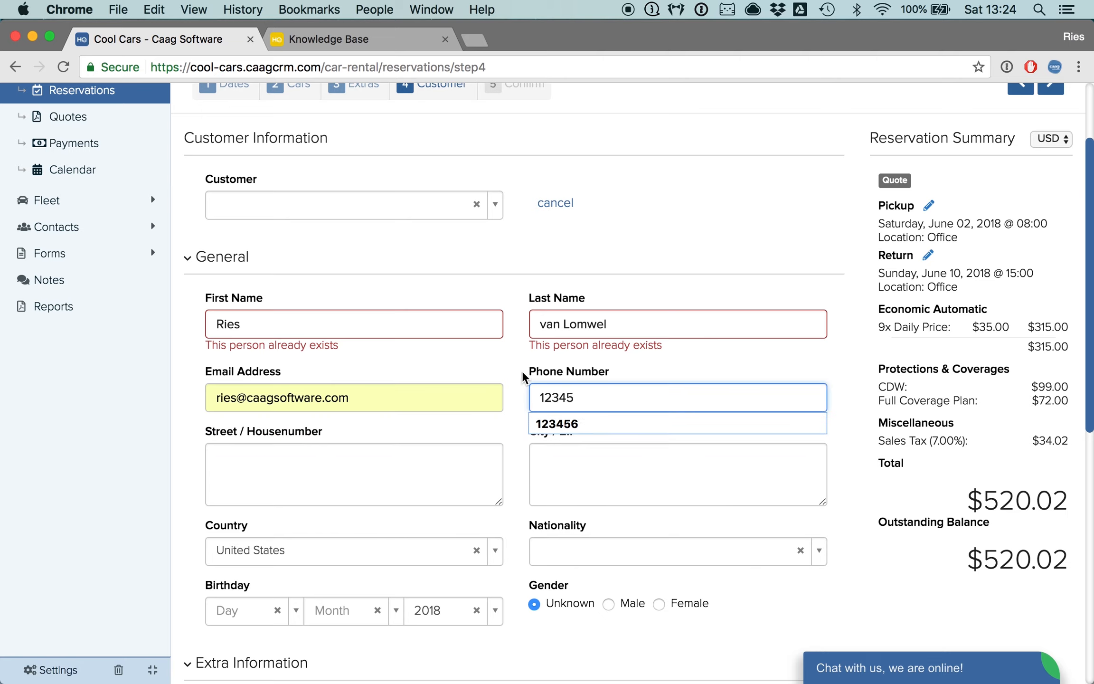
- Set the customer's gender to Male and nationality to American
{"action": "scroll", "coordinate": [518, 375], "scroll_direction": "down", "scroll_amount": 7}
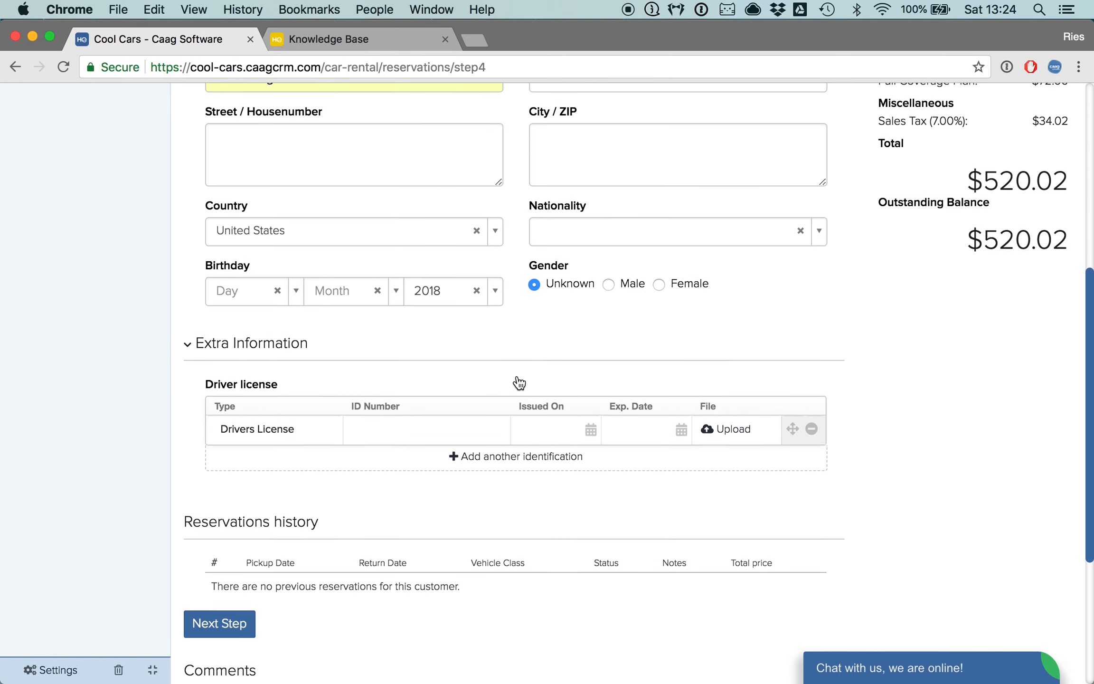
{"action": "scroll", "coordinate": [519, 383], "scroll_direction": "down", "scroll_amount": 1}
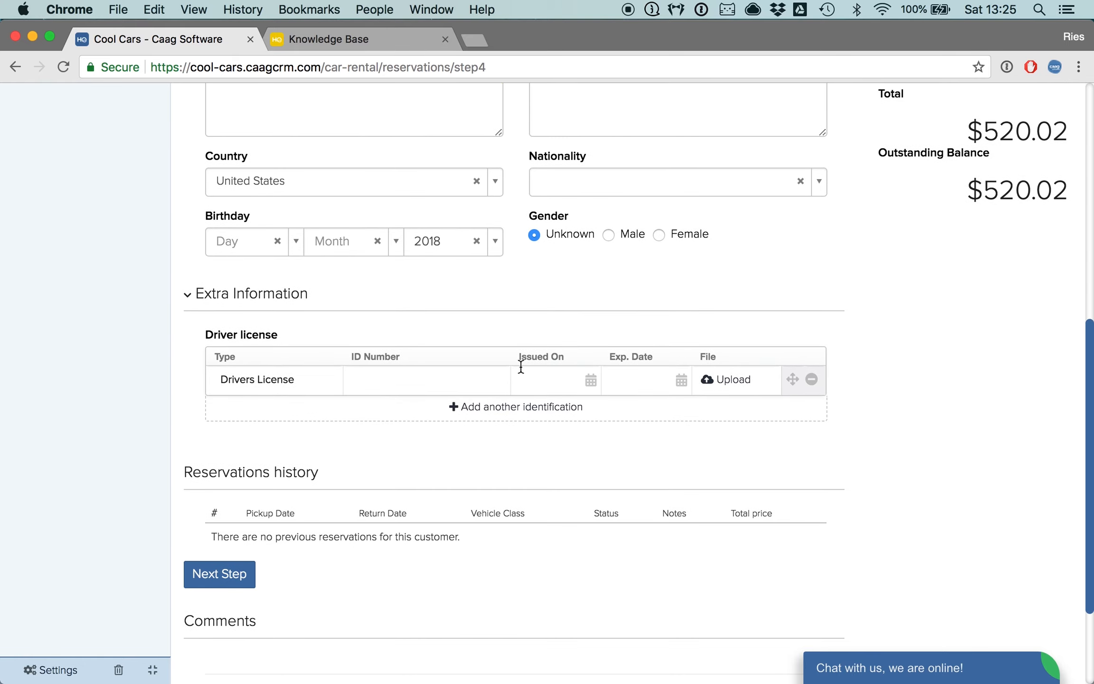
{"action": "left_click", "coordinate": [596, 181]}
{"action": "type", "text": "ame"}
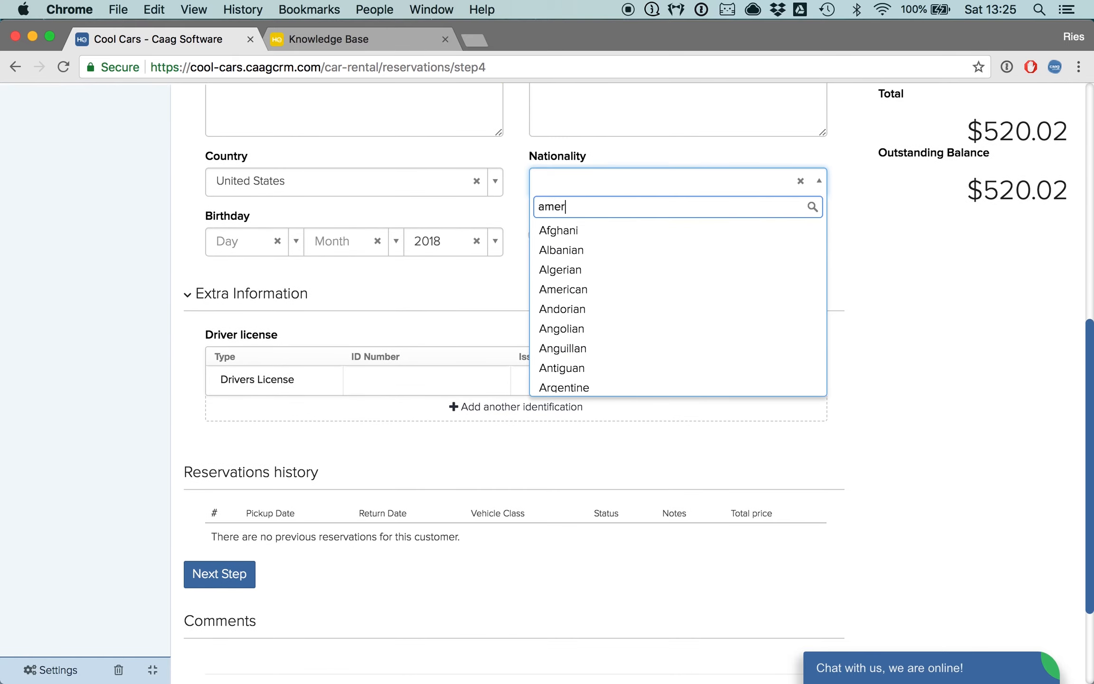
{"action": "type", "text": "r"}
{"action": "left_click", "coordinate": [578, 234]}
- Proceed from the customer information to the confirmation step
{"action": "scroll", "coordinate": [540, 304], "scroll_direction": "down", "scroll_amount": 1}
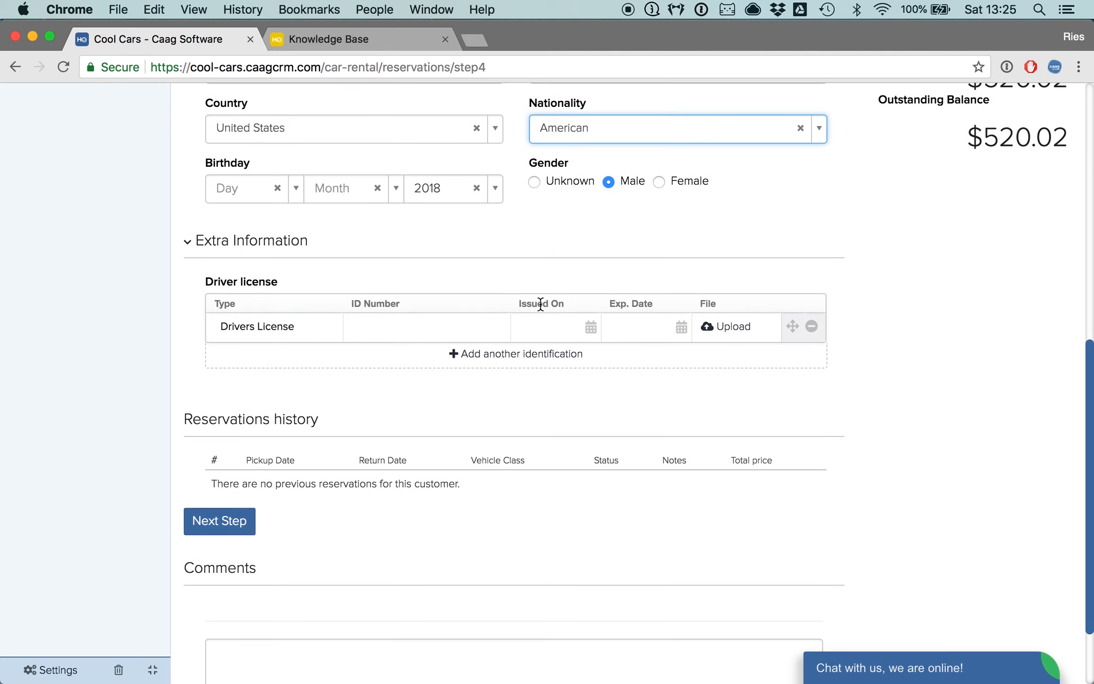
{"action": "scroll", "coordinate": [246, 505], "scroll_direction": "down", "scroll_amount": 2}
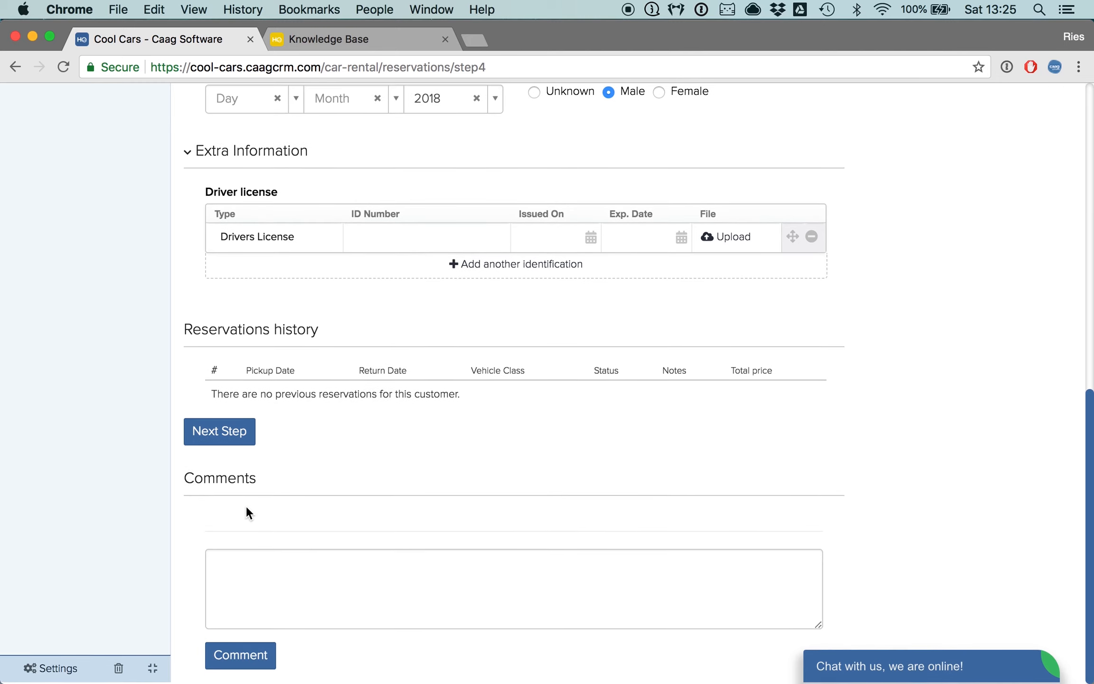
{"action": "left_click", "coordinate": [228, 439]}
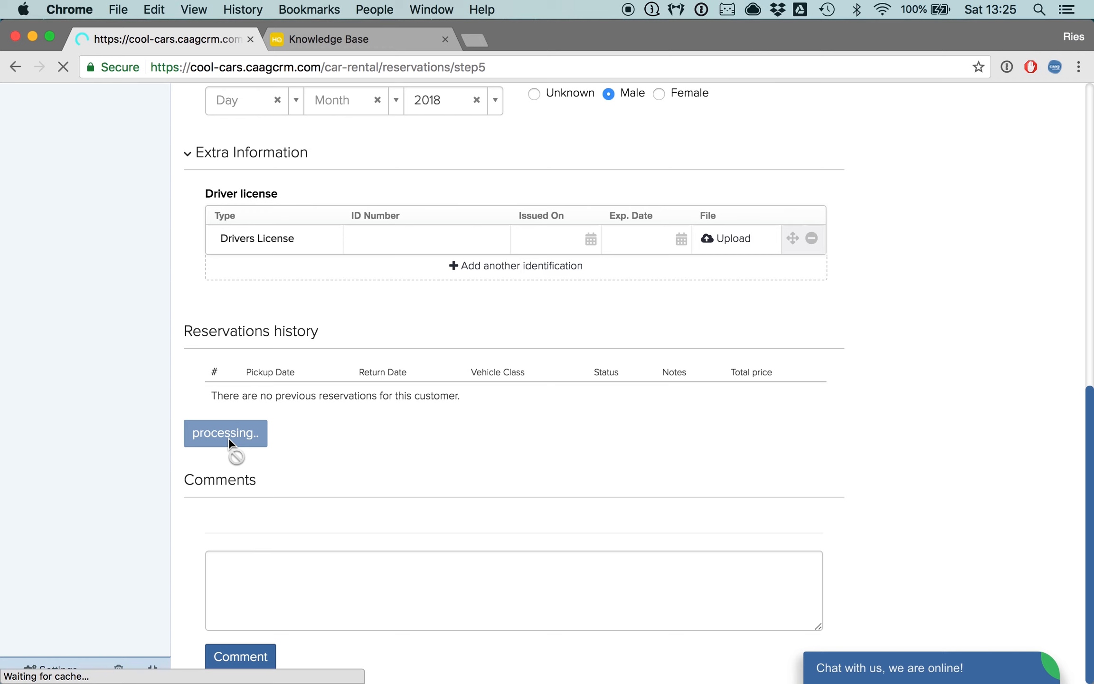
{"action": "scroll", "coordinate": [393, 420], "scroll_direction": "down", "scroll_amount": 1}
{"action": "scroll", "coordinate": [393, 425], "scroll_direction": "up", "scroll_amount": 1}
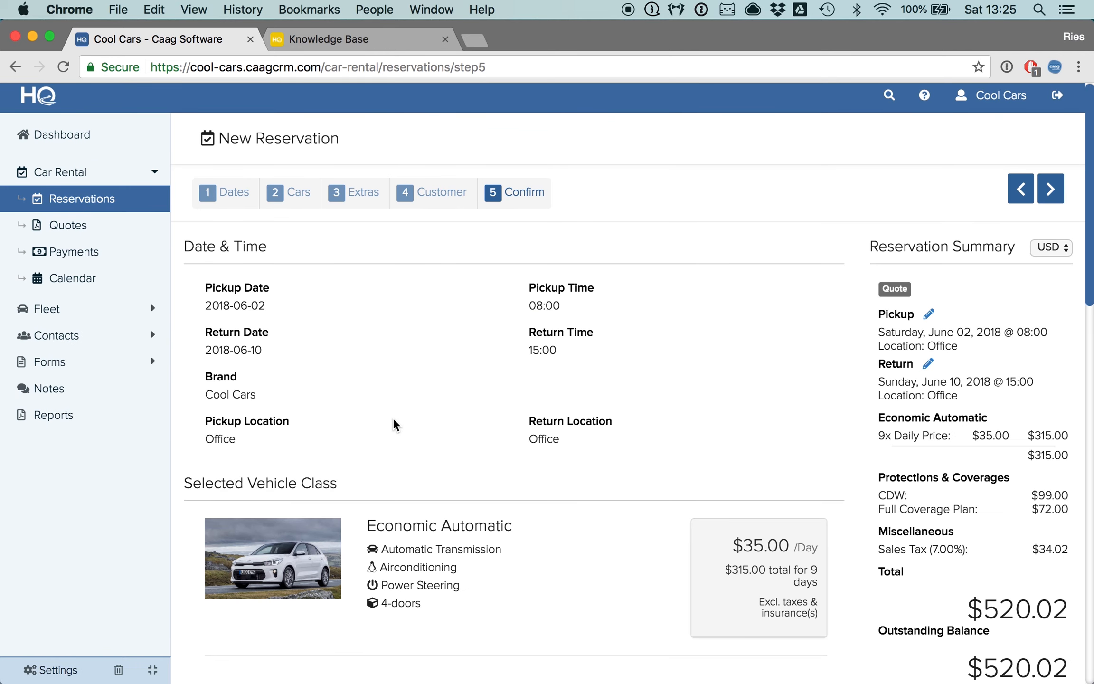
- Review the reservation's vehicle, coverages and customer details, then confirm the reservation
{"action": "scroll", "coordinate": [393, 425], "scroll_direction": "down", "scroll_amount": 10}
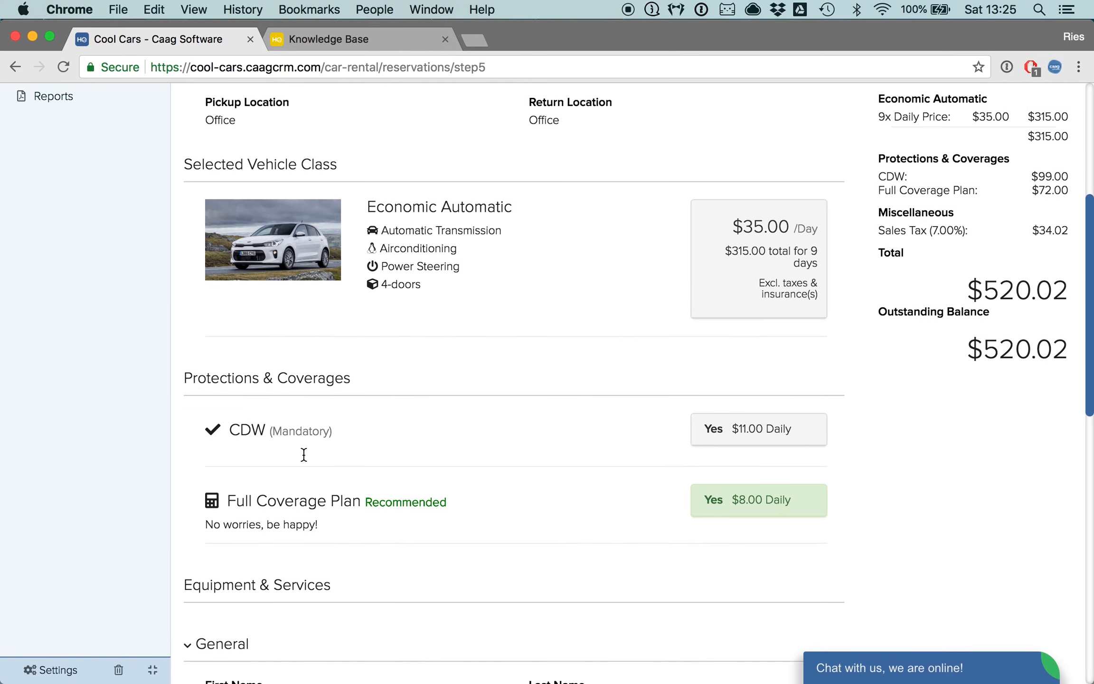
{"action": "scroll", "coordinate": [303, 454], "scroll_direction": "down", "scroll_amount": 12}
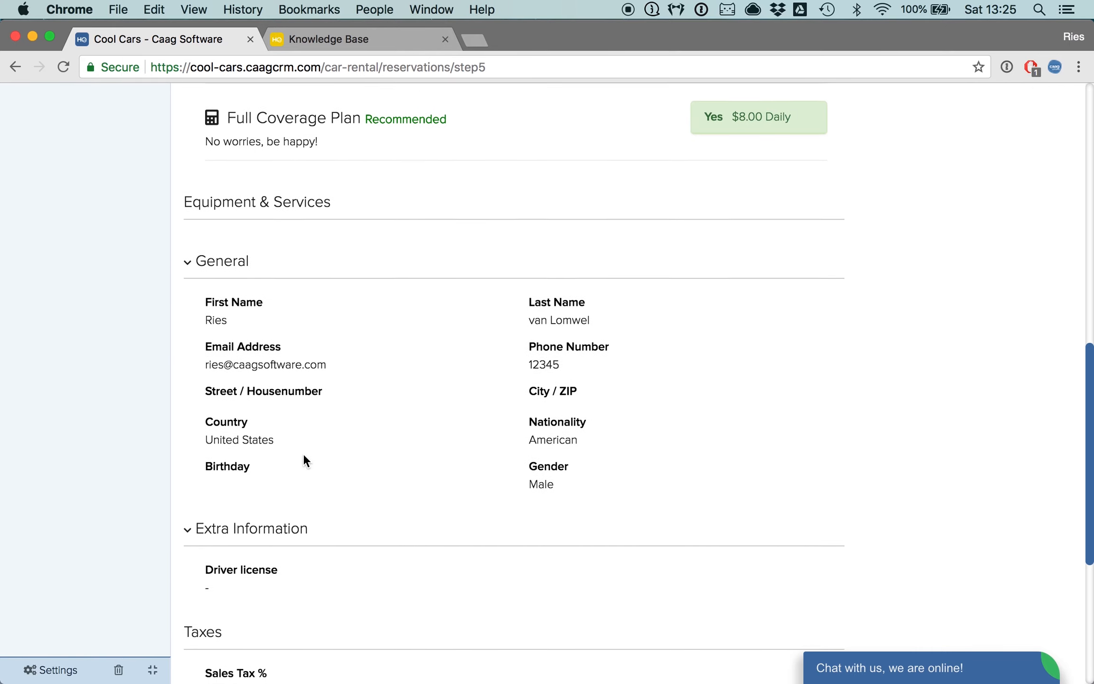
{"action": "scroll", "coordinate": [303, 459], "scroll_direction": "down", "scroll_amount": 5}
{"action": "left_click", "coordinate": [249, 594]}
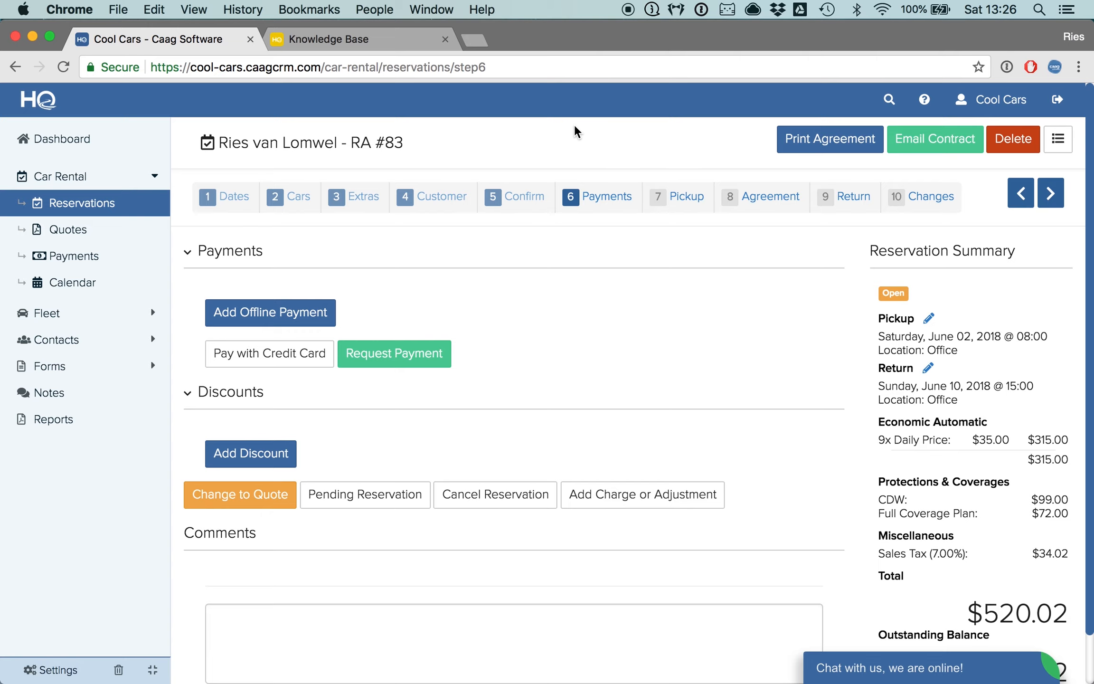
- Record an offline Cash payment of 520.02 for the reservation
{"action": "scroll", "coordinate": [589, 335], "scroll_direction": "down", "scroll_amount": 3}
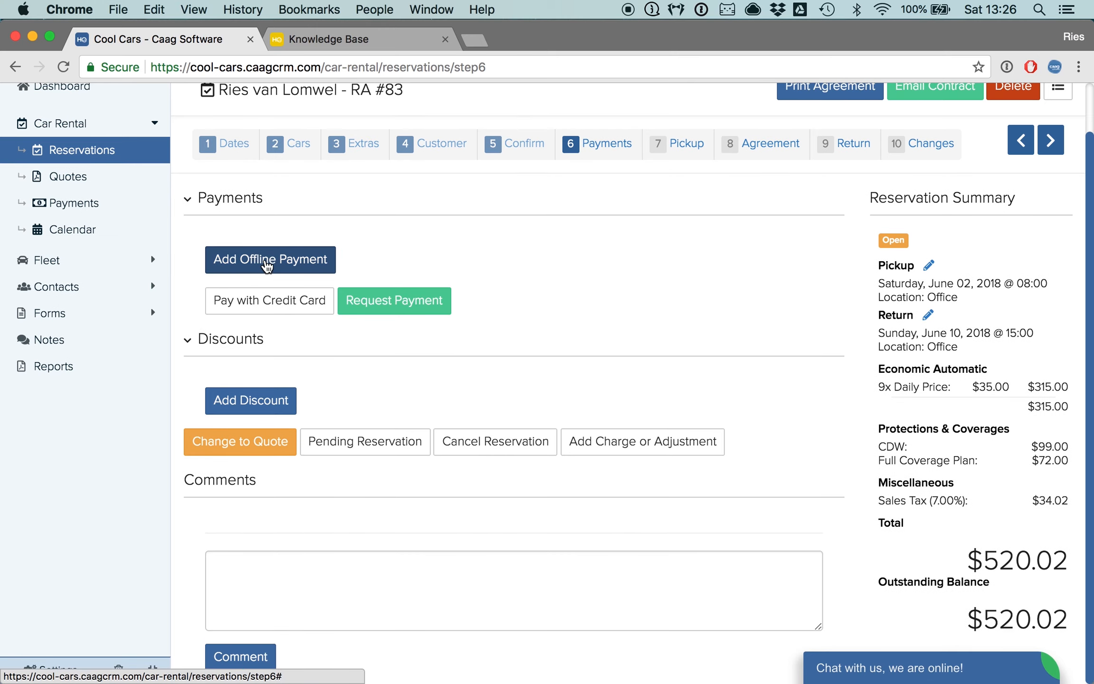
{"action": "left_click", "coordinate": [268, 267]}
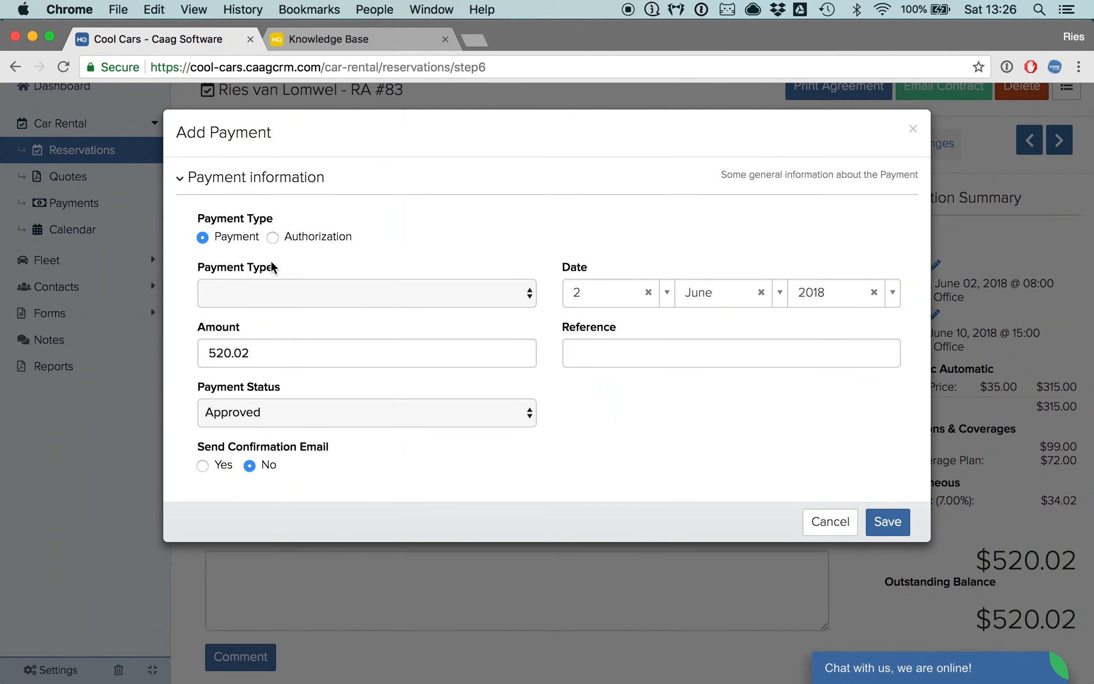
{"action": "left_click", "coordinate": [331, 296]}
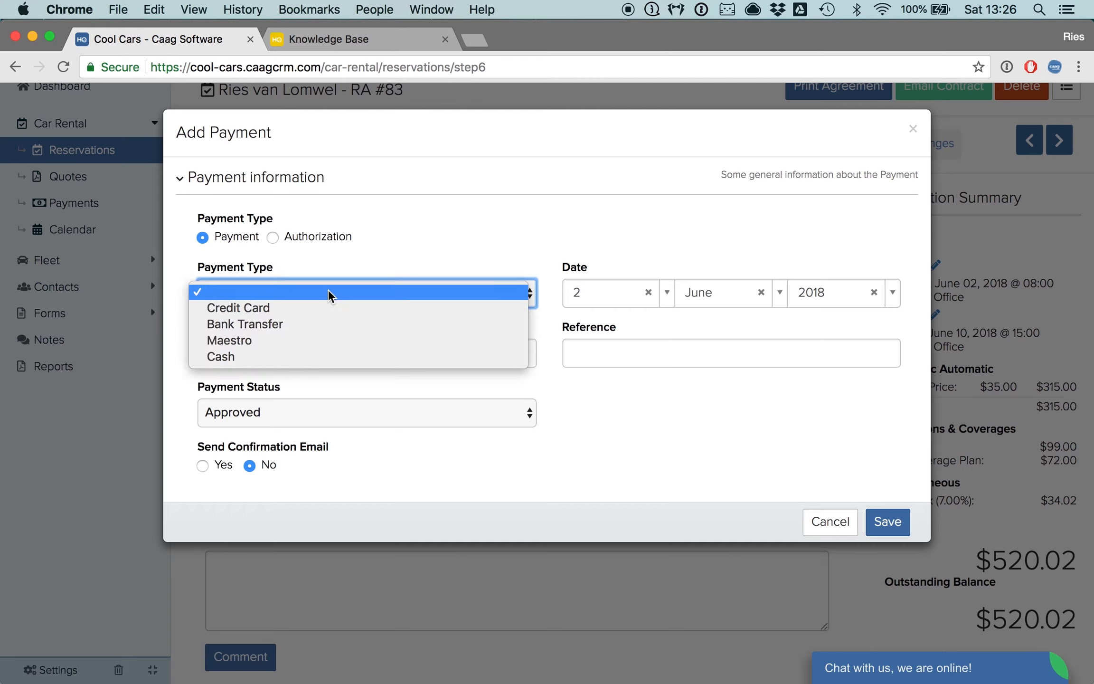
{"action": "left_click", "coordinate": [321, 356]}
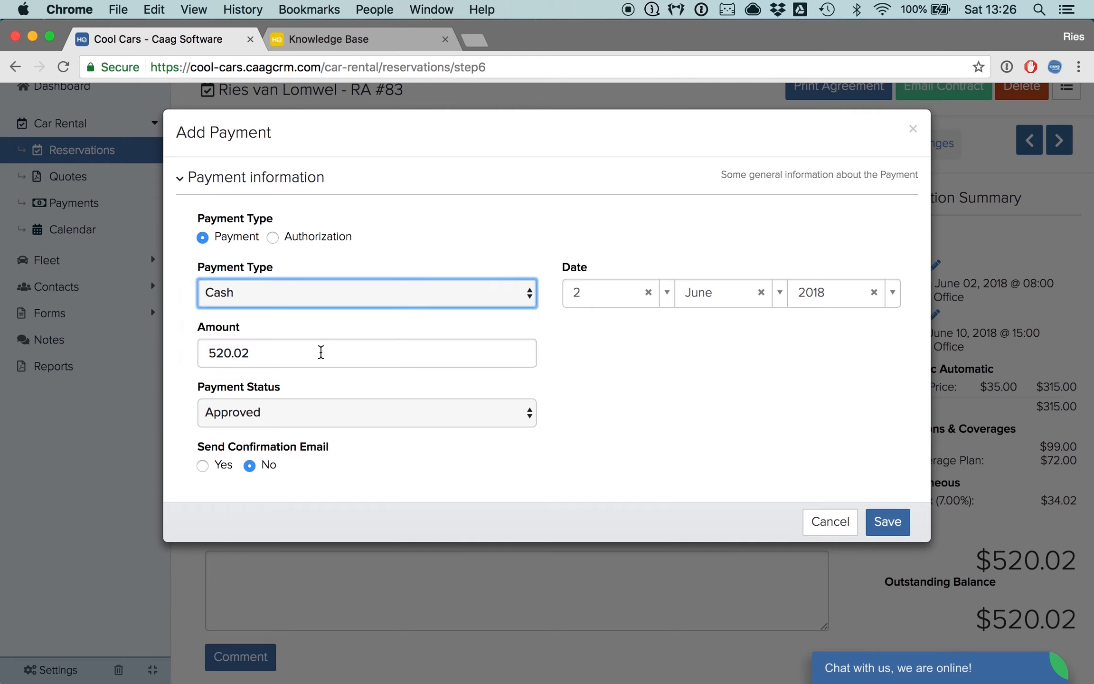
{"action": "double_click", "coordinate": [209, 354]}
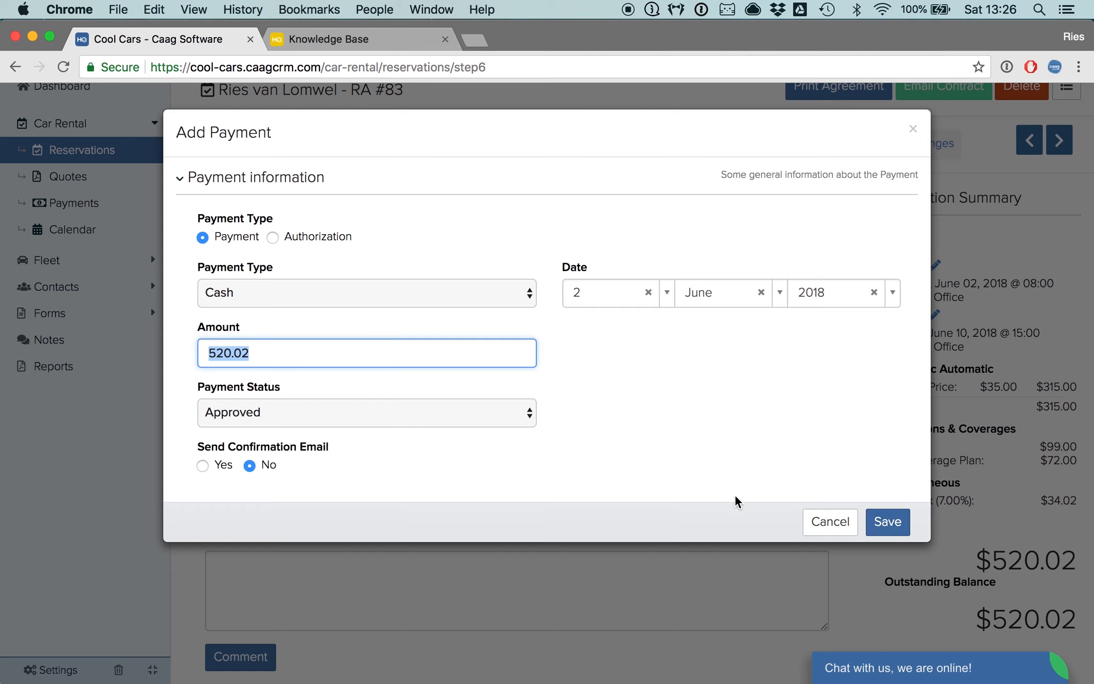
{"action": "left_click", "coordinate": [893, 523]}
- Examine the recorded payment and the reservation's outstanding balance
{"action": "scroll", "coordinate": [740, 484], "scroll_direction": "down", "scroll_amount": 1}
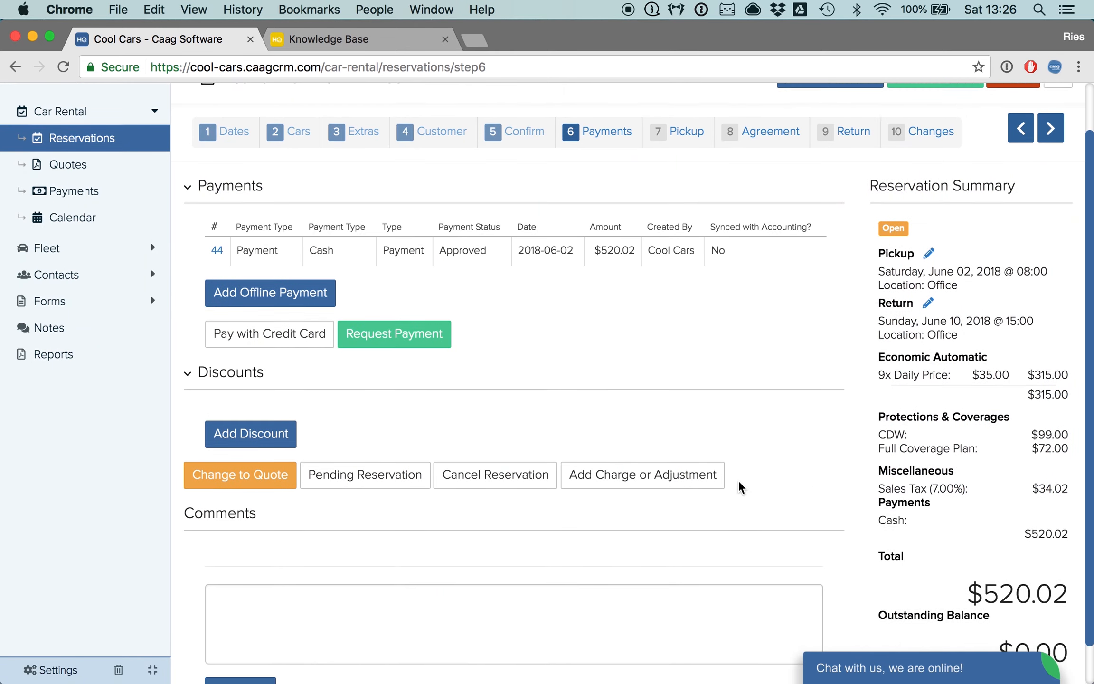
{"action": "scroll", "coordinate": [739, 486], "scroll_direction": "up", "scroll_amount": 3}
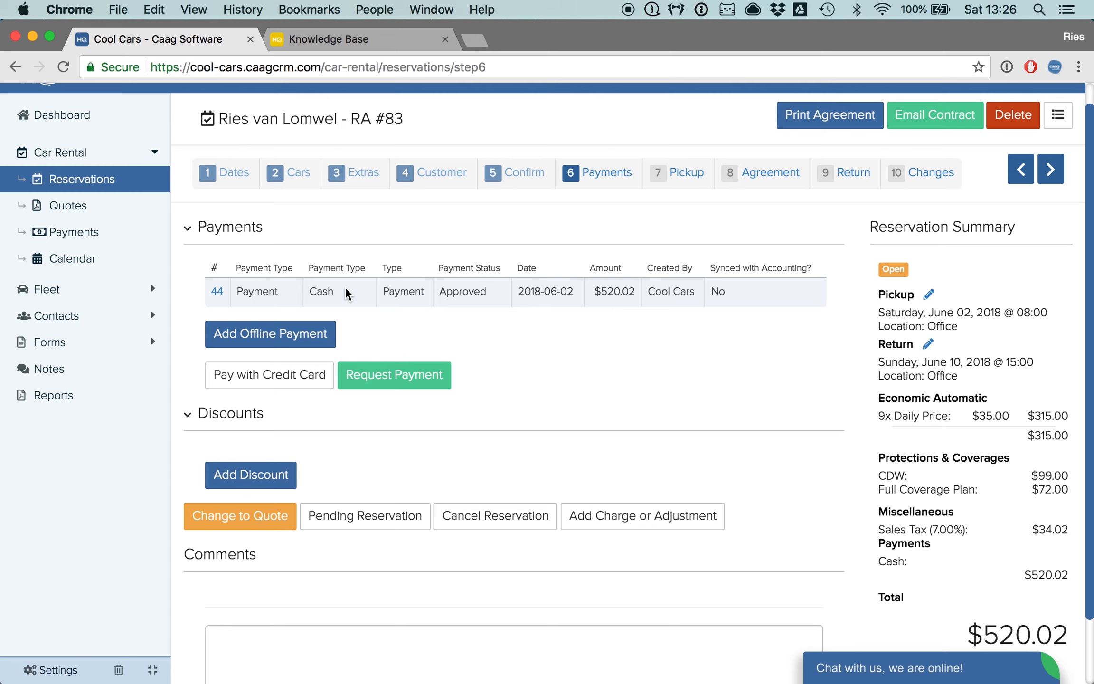
{"action": "scroll", "coordinate": [679, 330], "scroll_direction": "down", "scroll_amount": 3}
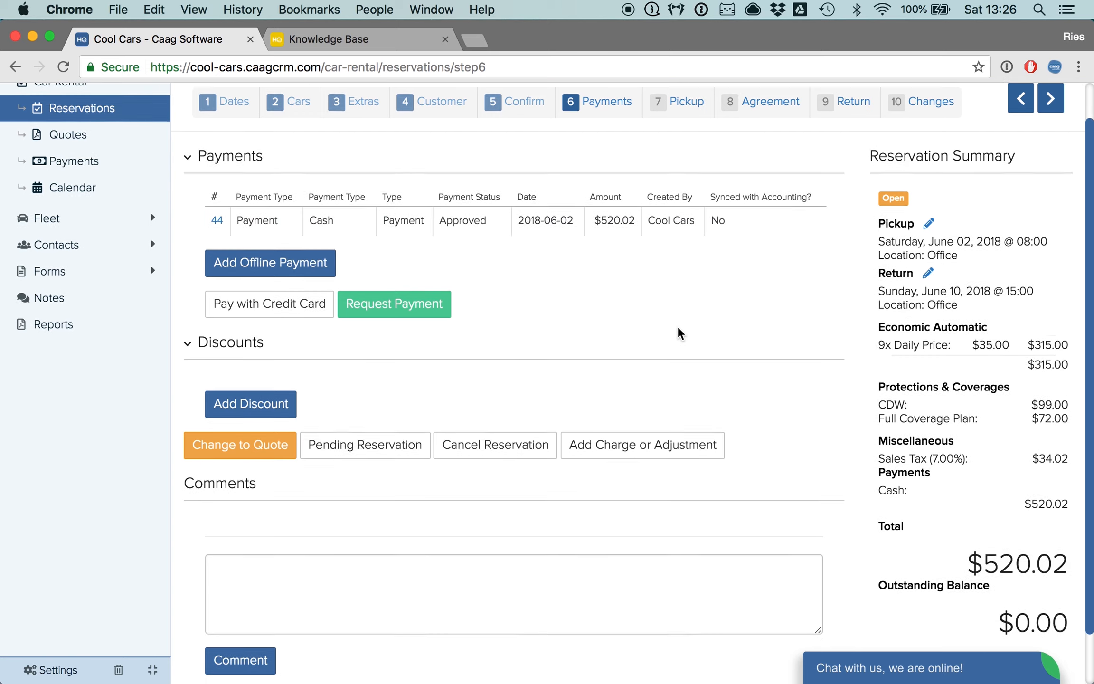
{"action": "left_click_drag", "start_coordinate": [1000, 619], "coordinate": [1065, 619]}
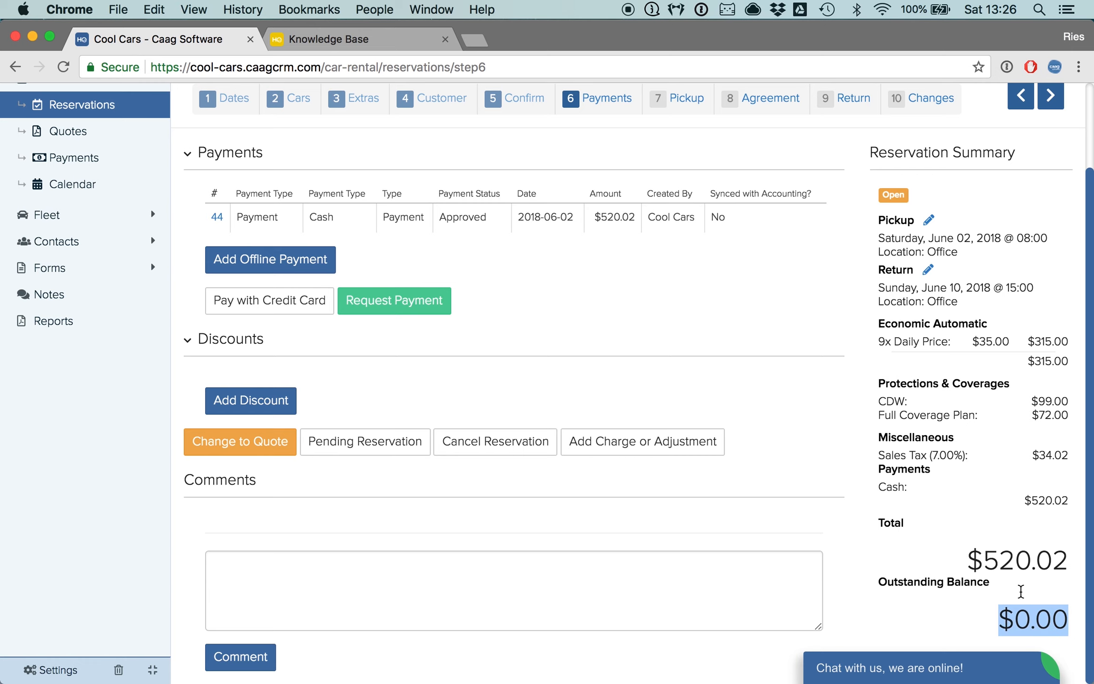
{"action": "scroll", "coordinate": [821, 422], "scroll_direction": "up", "scroll_amount": 4}
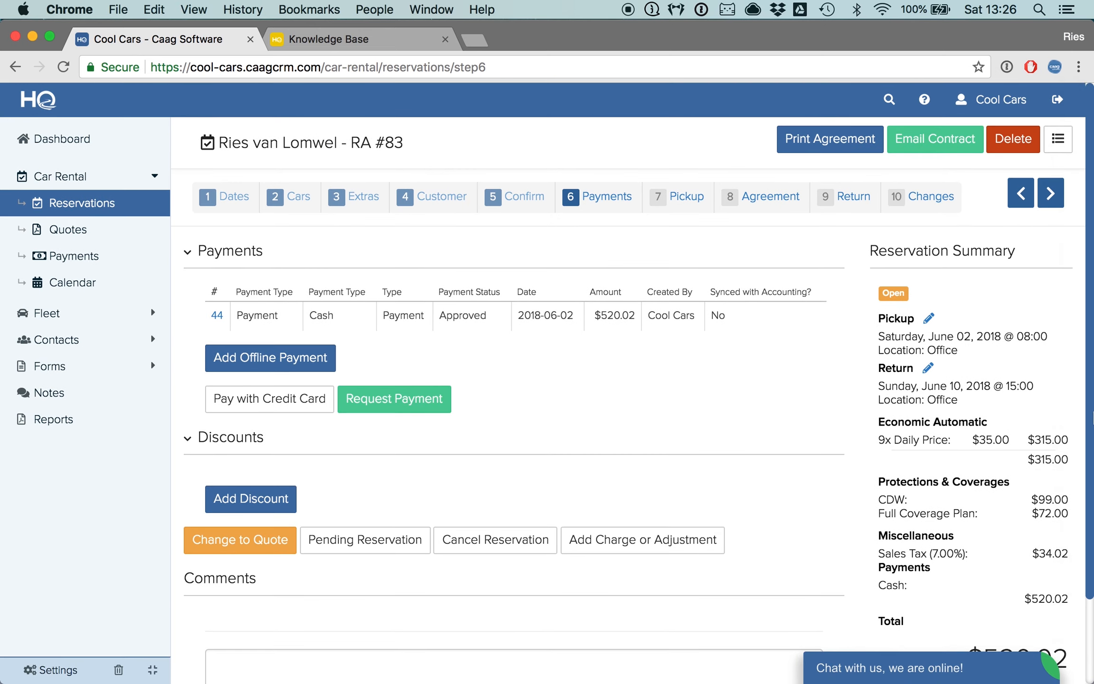
- Switch to Mail and read the reservation confirmation email sent to the customer
{"action": "left_click", "coordinate": [1074, 452]}
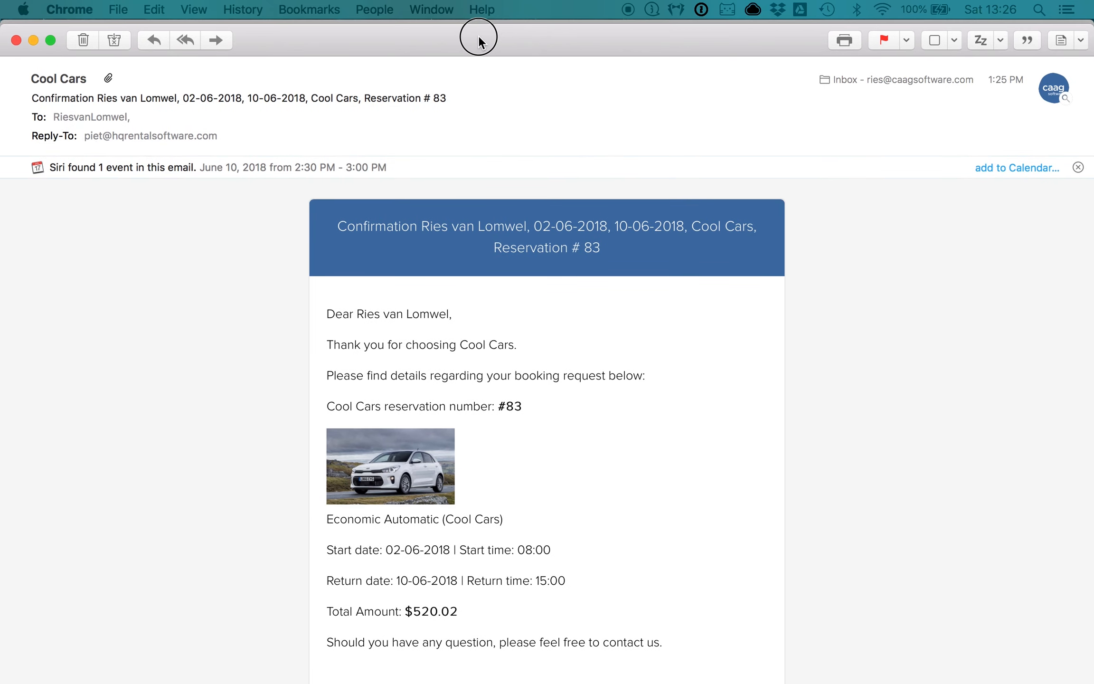
{"action": "left_click", "coordinate": [478, 37]}
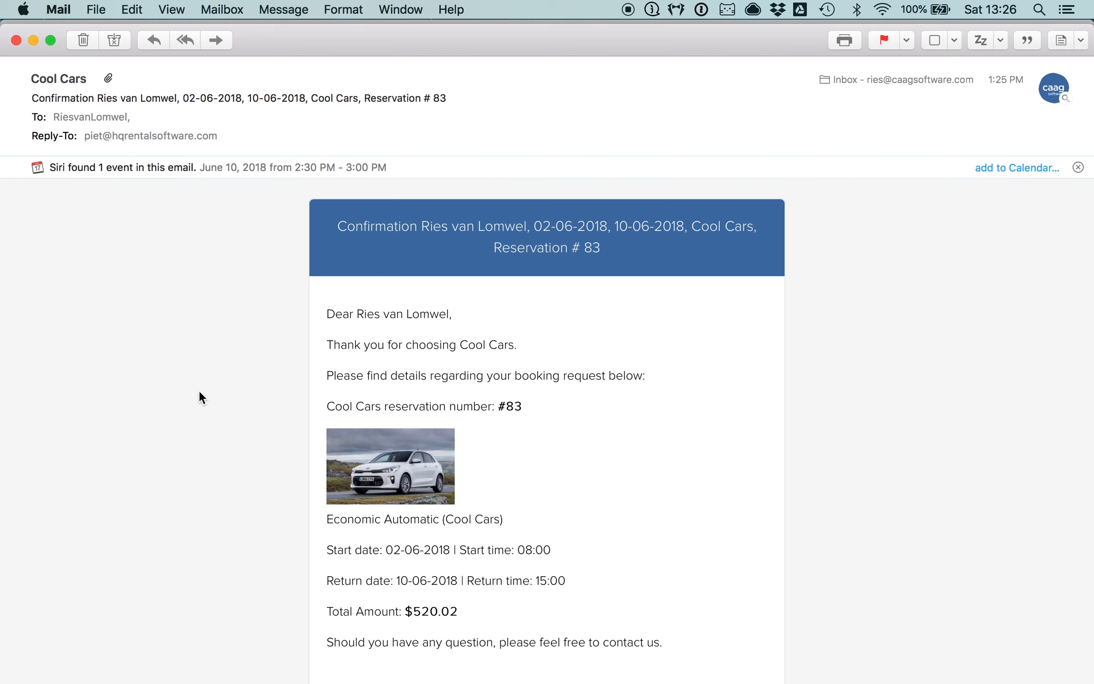
{"action": "scroll", "coordinate": [199, 392], "scroll_direction": "down", "scroll_amount": 3}
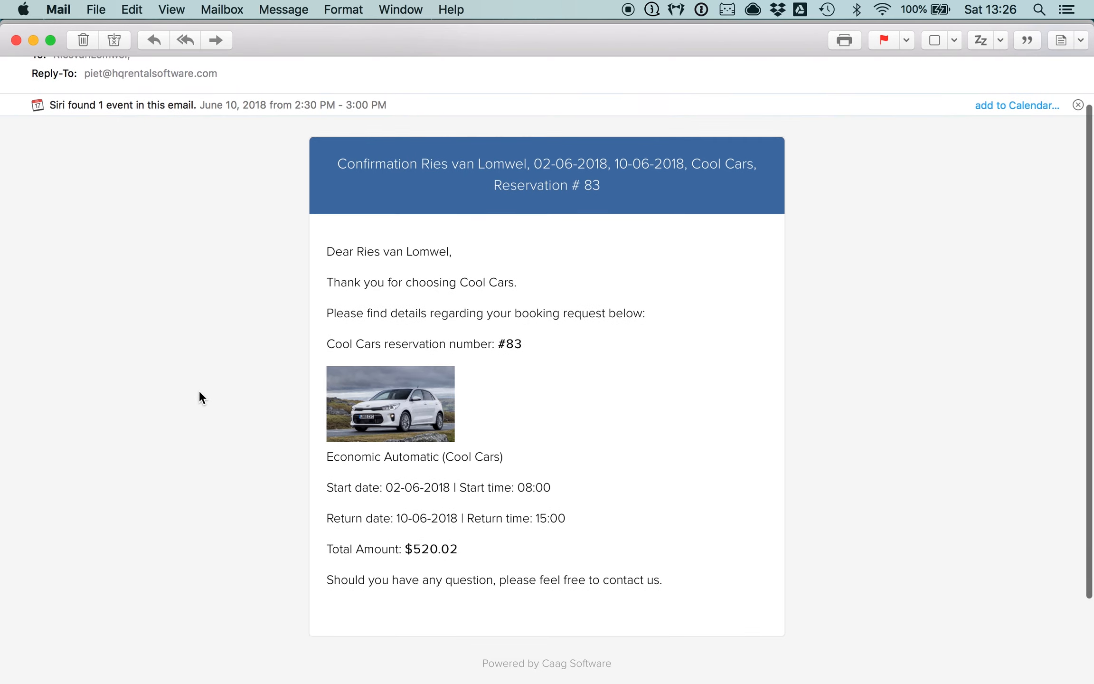
{"action": "scroll", "coordinate": [199, 392], "scroll_direction": "up", "scroll_amount": 3}
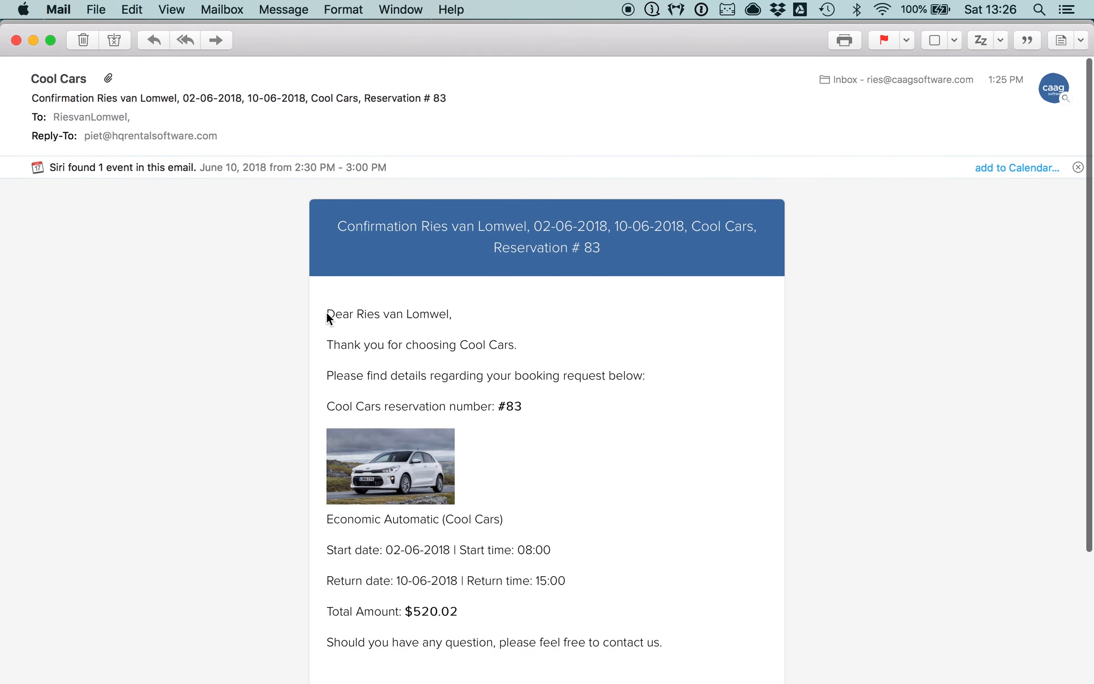
{"action": "left_click_drag", "start_coordinate": [326, 314], "coordinate": [458, 320]}
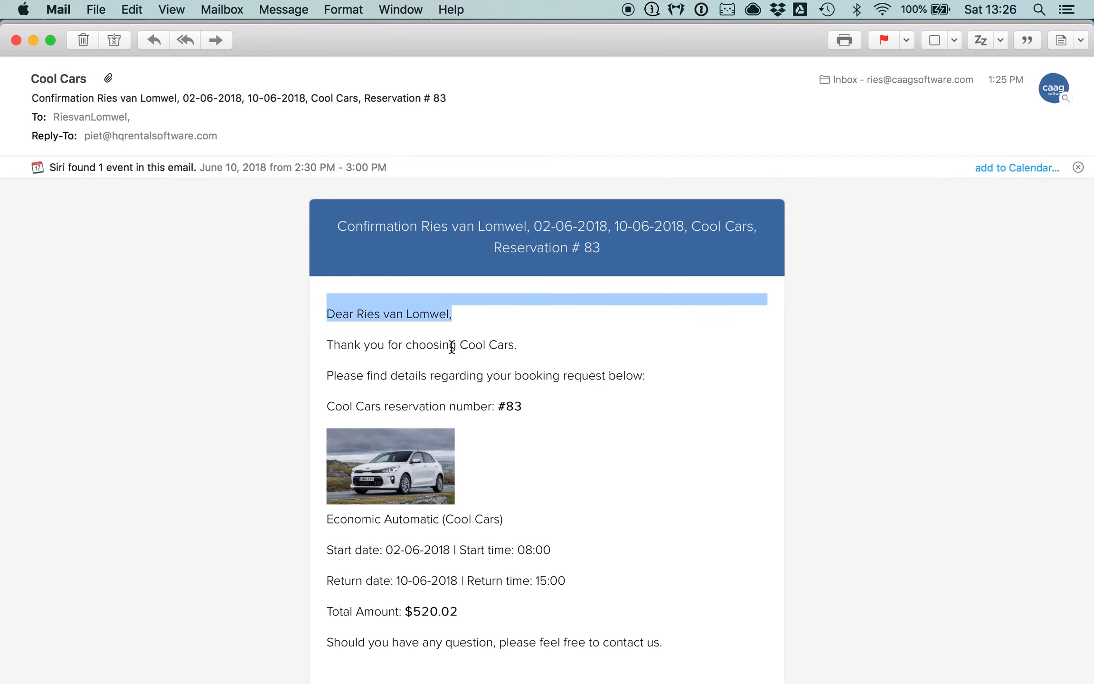
{"action": "left_click_drag", "start_coordinate": [459, 346], "coordinate": [517, 348]}
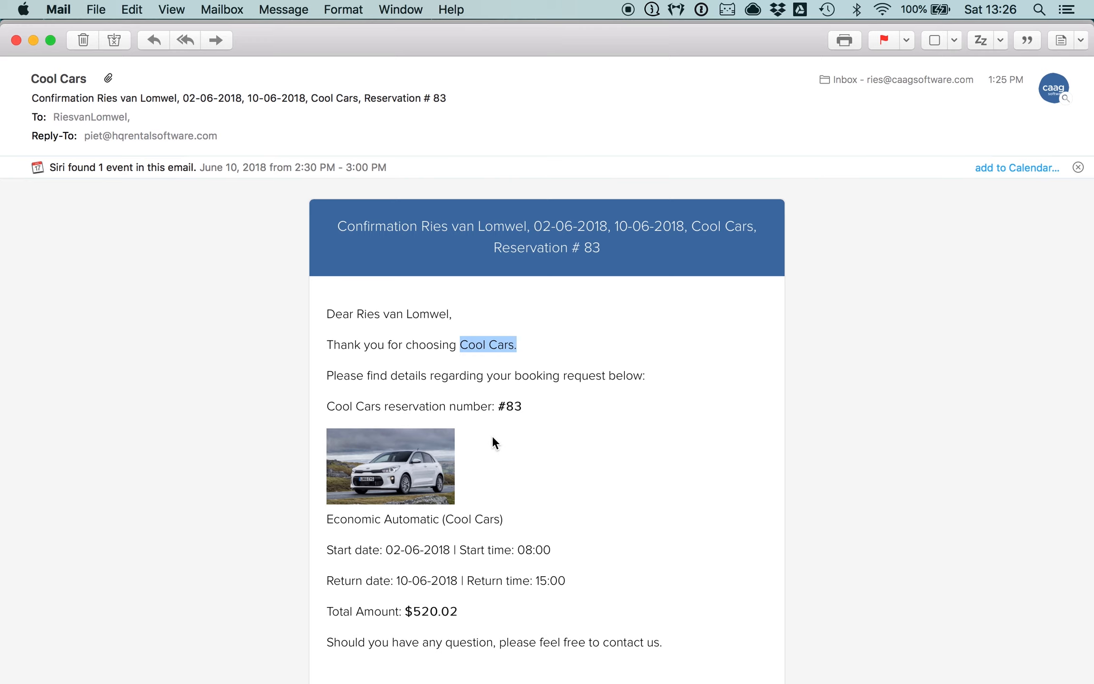
- Scroll through the reservation confirmation email, highlighting the reservation number, and close the email window
{"action": "scroll", "coordinate": [492, 435], "scroll_direction": "down", "scroll_amount": 1}
{"action": "scroll", "coordinate": [493, 443], "scroll_direction": "down", "scroll_amount": 2}
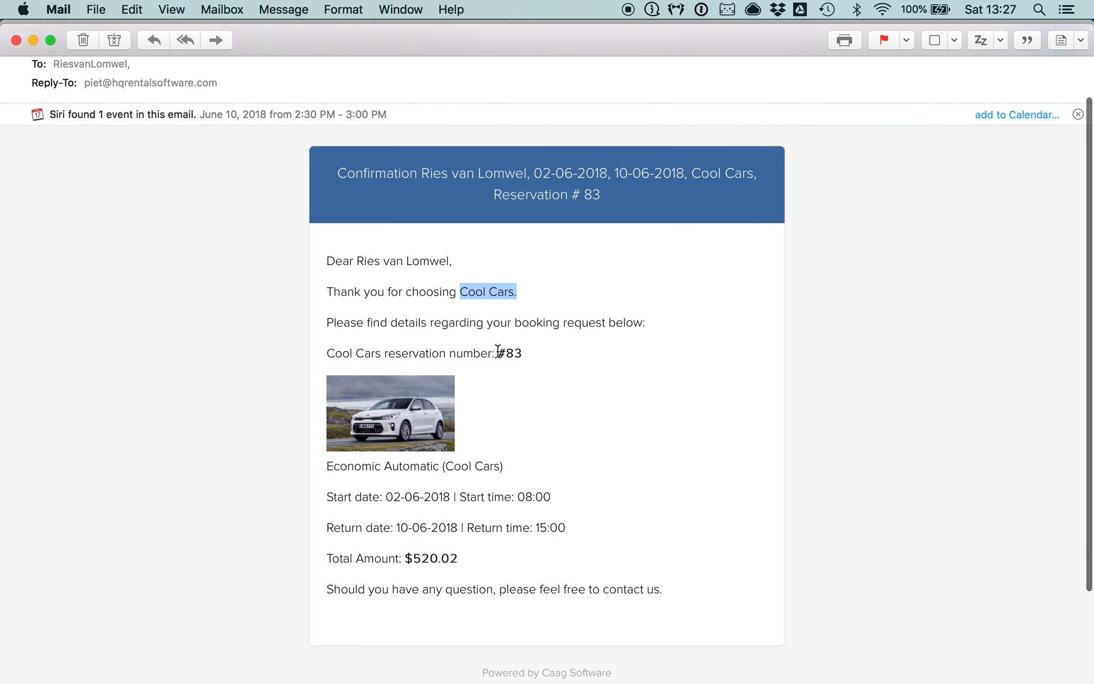
{"action": "left_click_drag", "start_coordinate": [499, 352], "coordinate": [541, 362]}
{"action": "scroll", "coordinate": [532, 404], "scroll_direction": "down", "scroll_amount": 4}
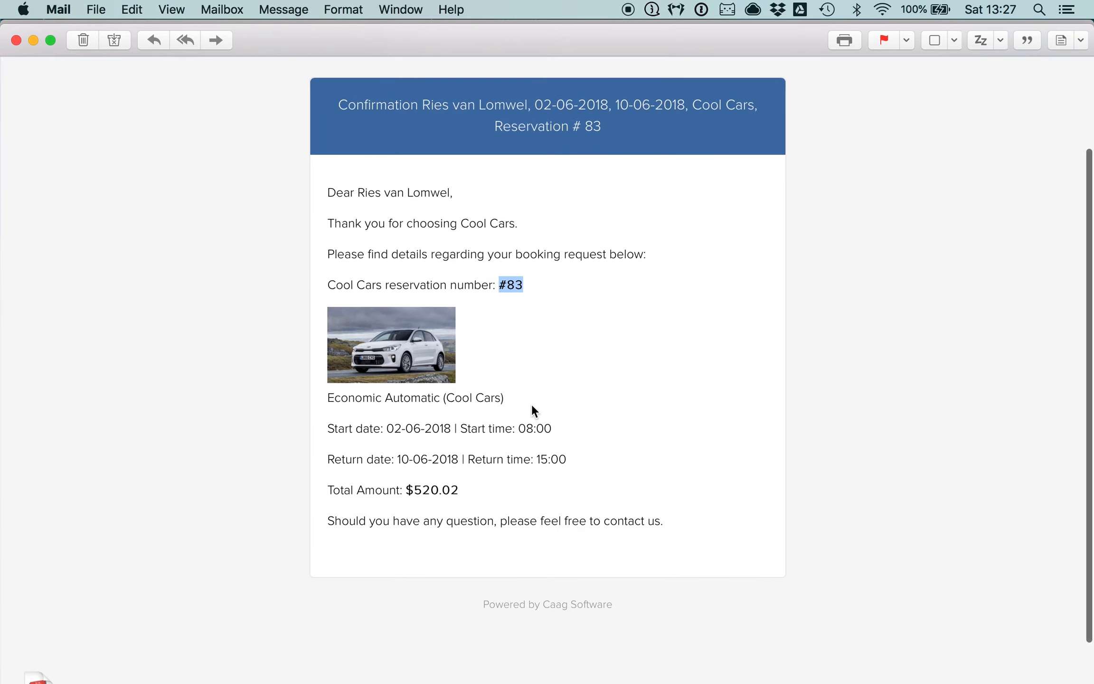
{"action": "key", "text": "super+w"}
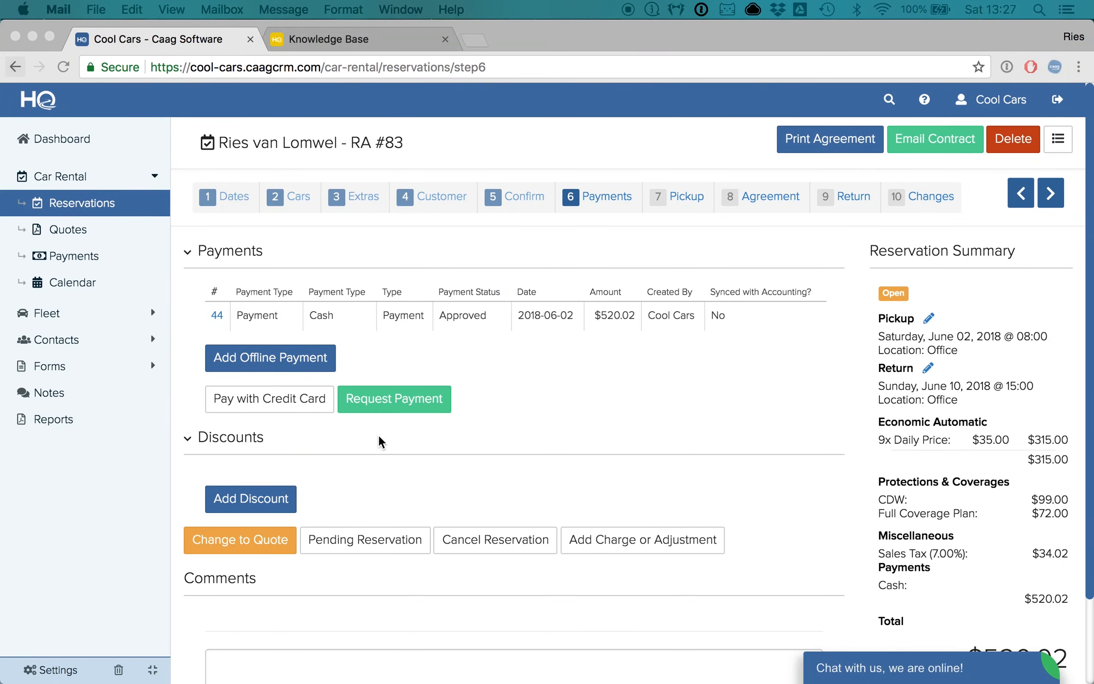
- Open the reservation's Pickup step and assign vehicle Ford Fiesta - 231 with fuel level 8/8 and odometer 1650
{"action": "scroll", "coordinate": [596, 473], "scroll_direction": "down", "scroll_amount": 2}
{"action": "scroll", "coordinate": [596, 477], "scroll_direction": "up", "scroll_amount": 2}
{"action": "left_click", "coordinate": [679, 235]}
{"action": "left_click", "coordinate": [687, 202]}
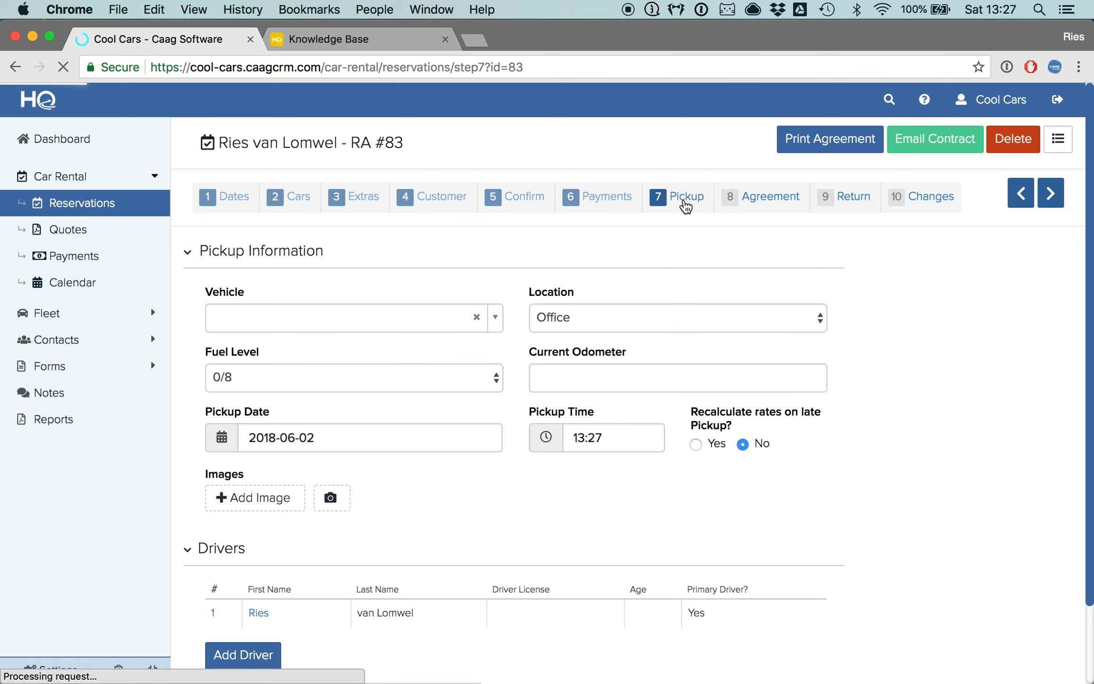
{"action": "scroll", "coordinate": [532, 523], "scroll_direction": "down", "scroll_amount": 2}
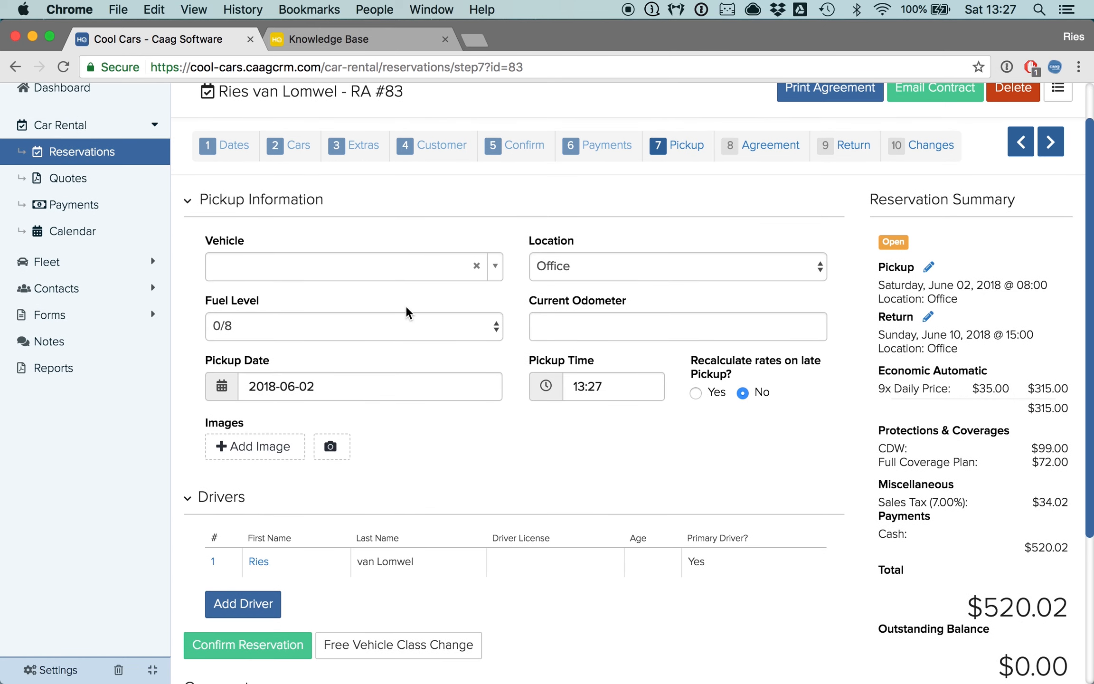
{"action": "left_click", "coordinate": [381, 271]}
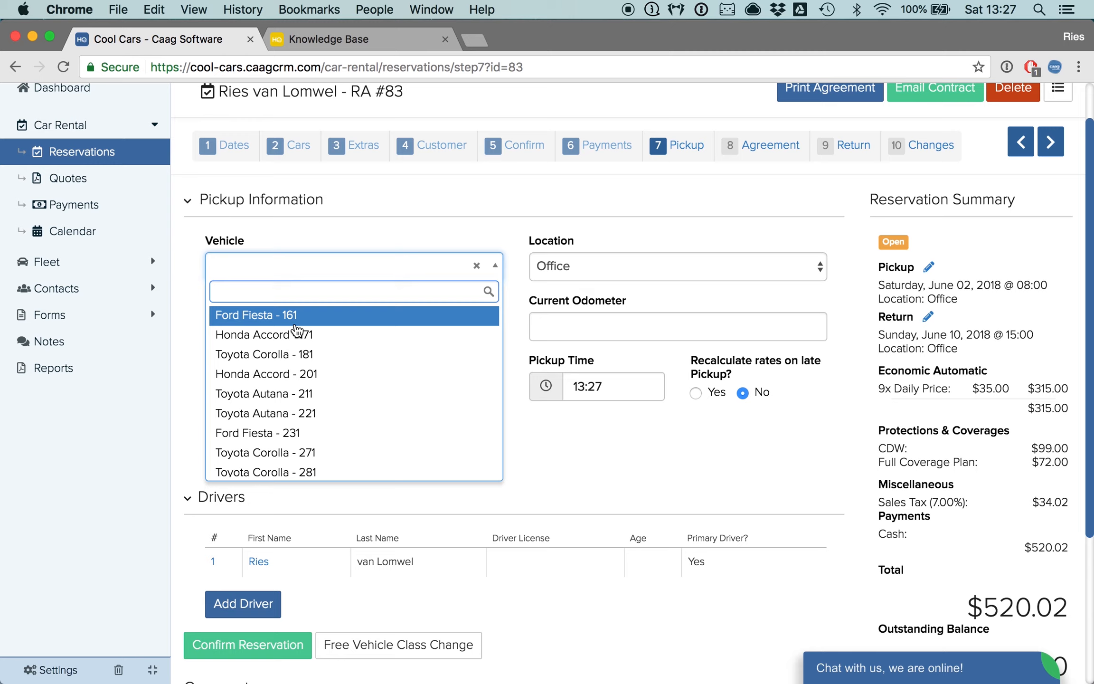
{"action": "scroll", "coordinate": [283, 441], "scroll_direction": "down", "scroll_amount": 2}
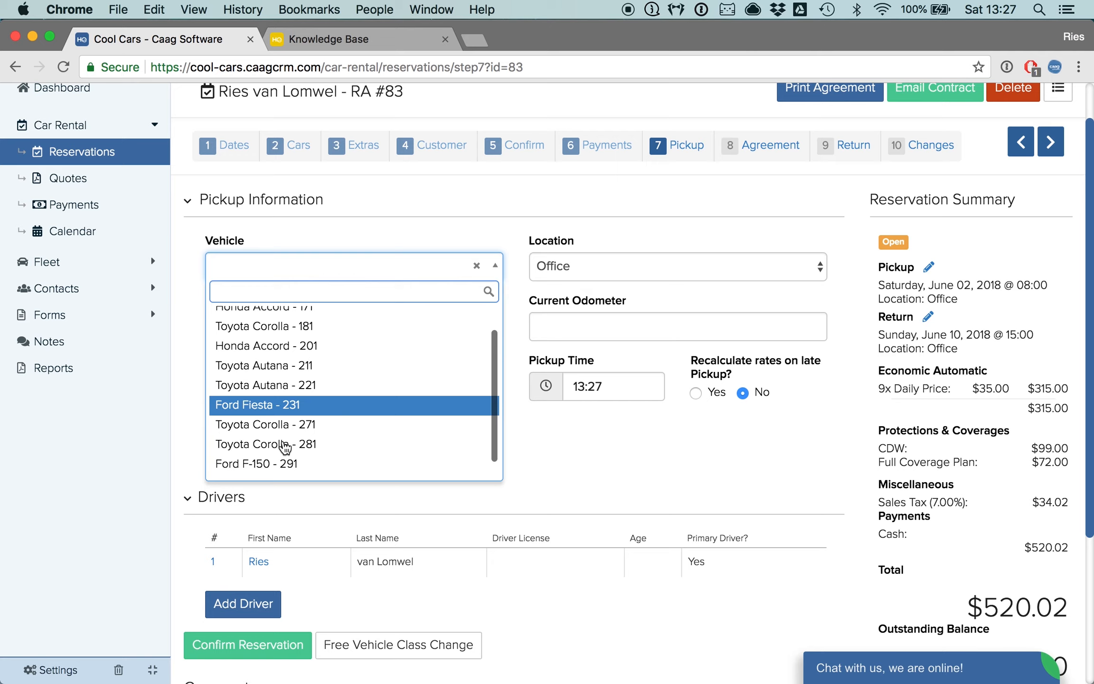
{"action": "left_click", "coordinate": [251, 403]}
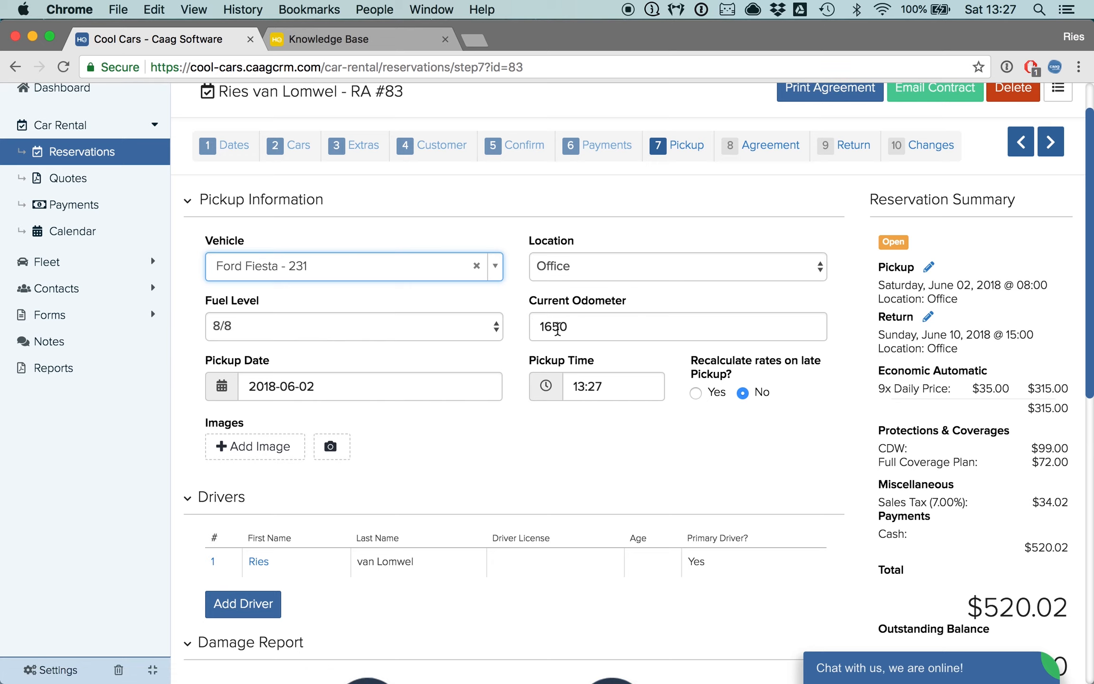
- Add image1.jpg and image2.jpg from the HQ Rental Demo folder as pickup images
{"action": "scroll", "coordinate": [490, 350], "scroll_direction": "down", "scroll_amount": 1}
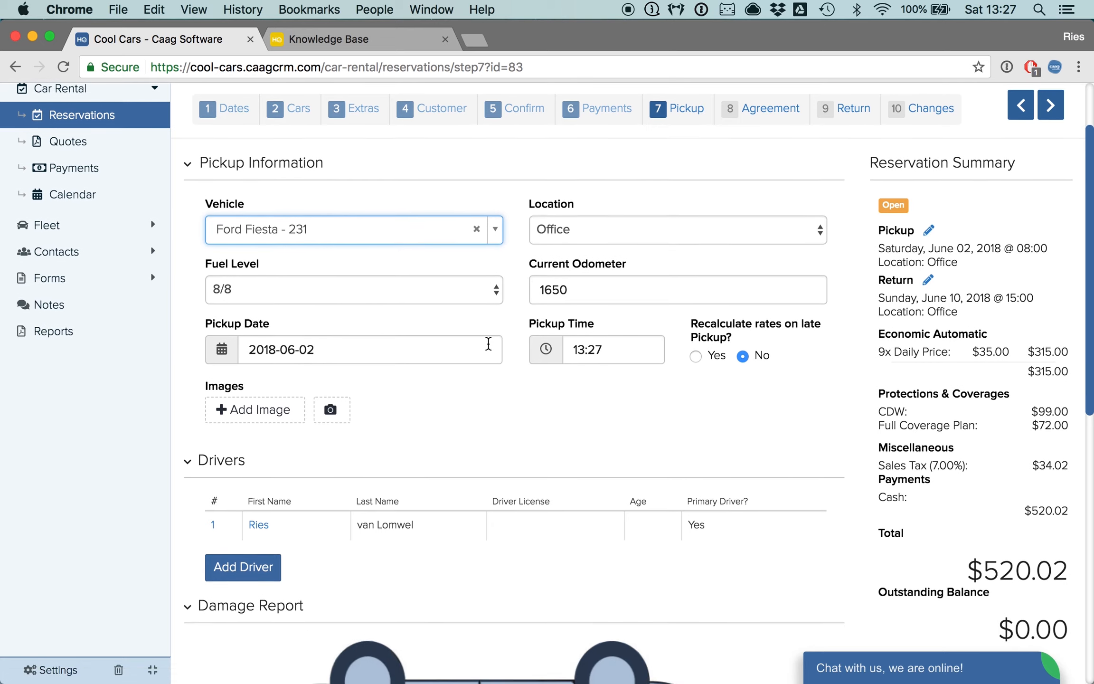
{"action": "scroll", "coordinate": [422, 370], "scroll_direction": "down", "scroll_amount": 1}
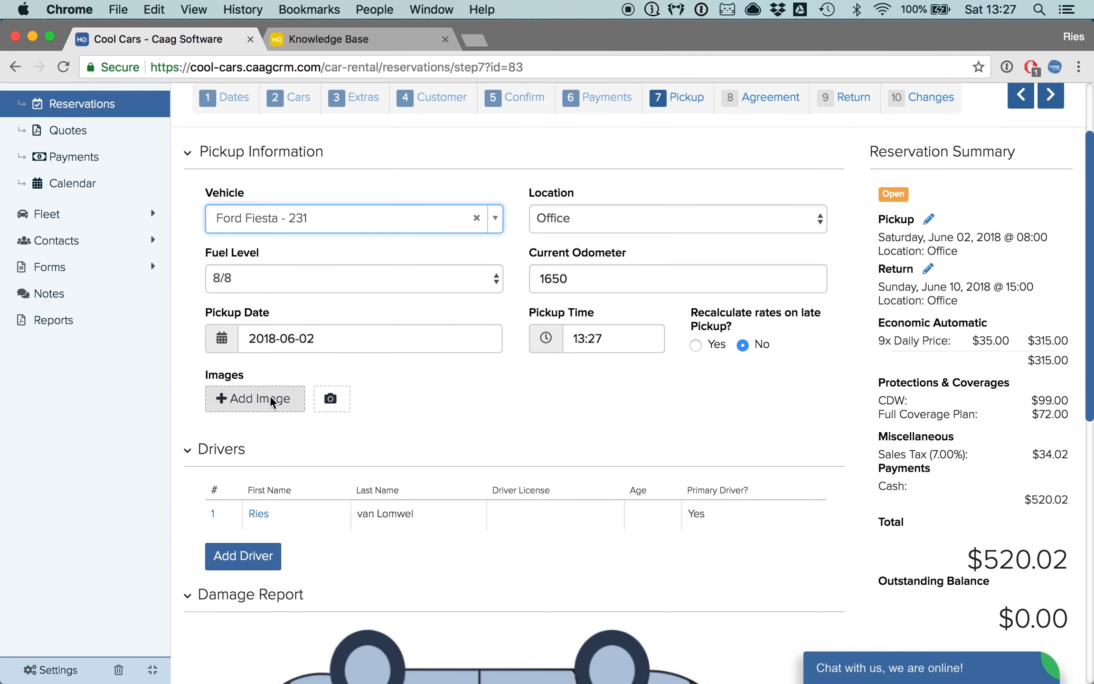
{"action": "left_click", "coordinate": [258, 401]}
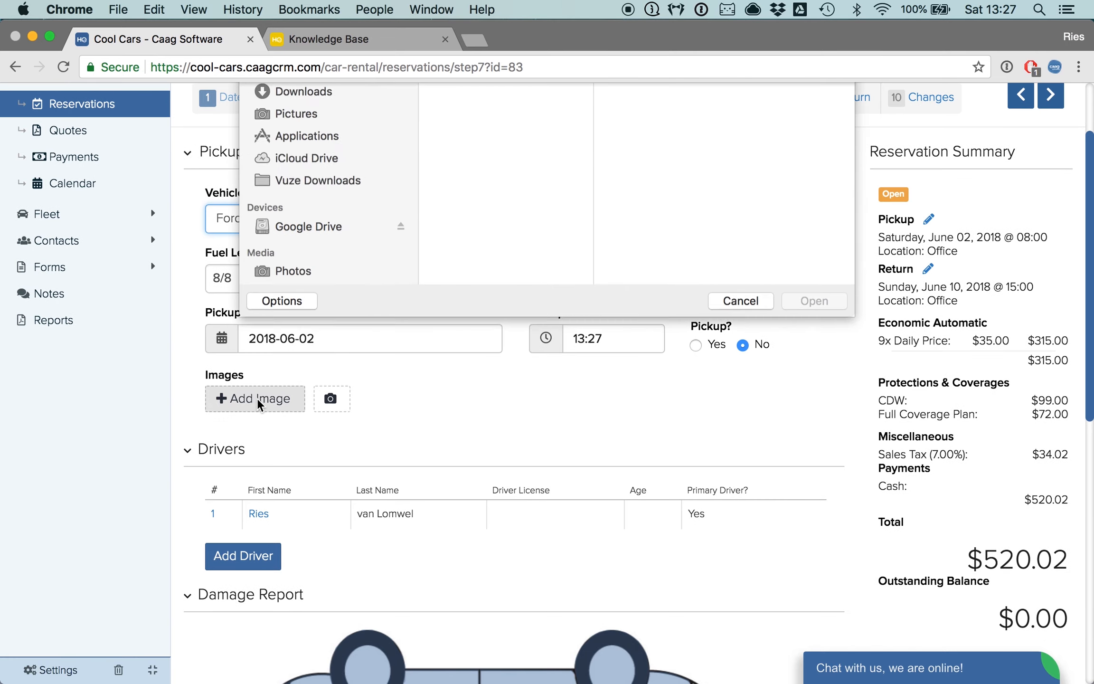
{"action": "left_click", "coordinate": [472, 123]}
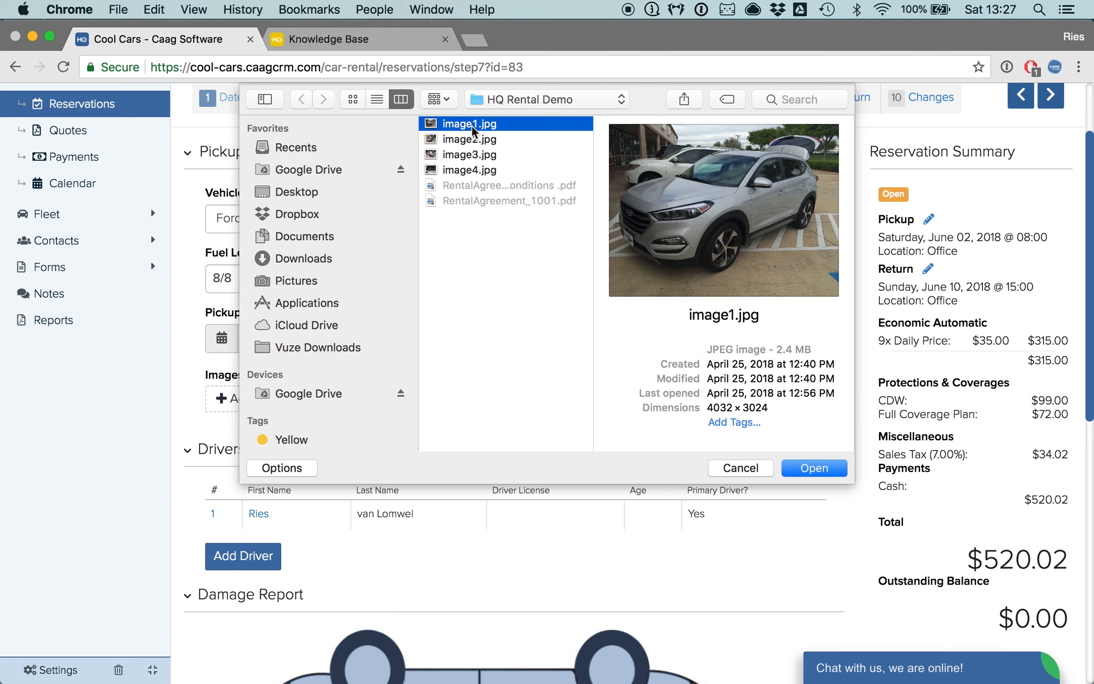
{"action": "key", "text": "shift+Down"}
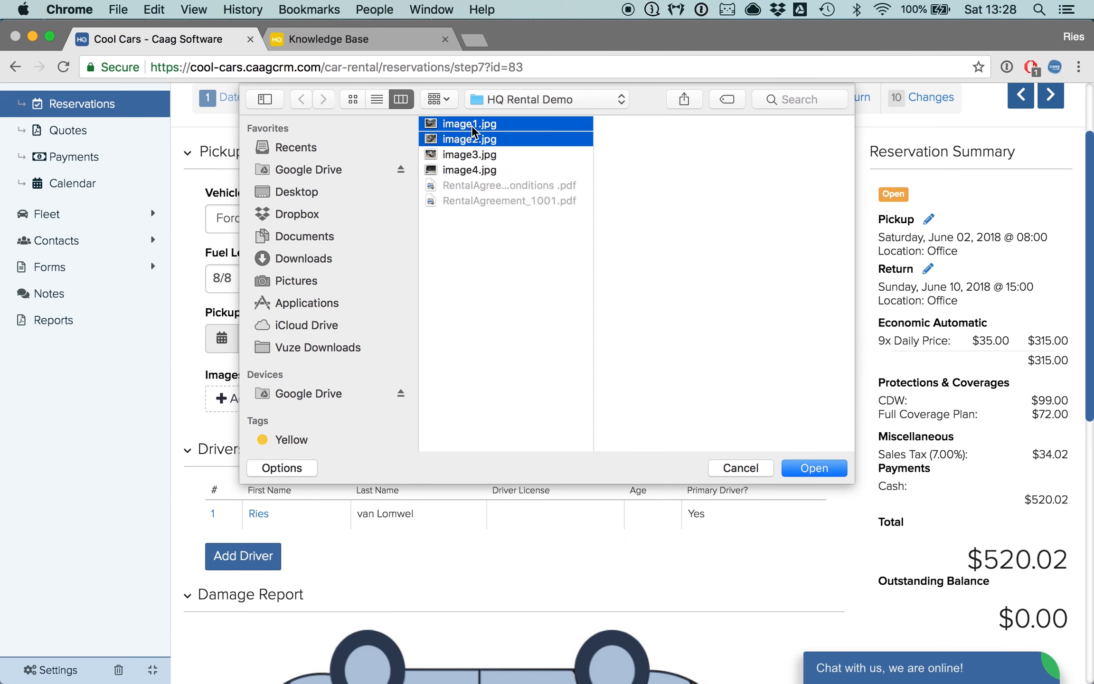
{"action": "key", "text": "Return"}
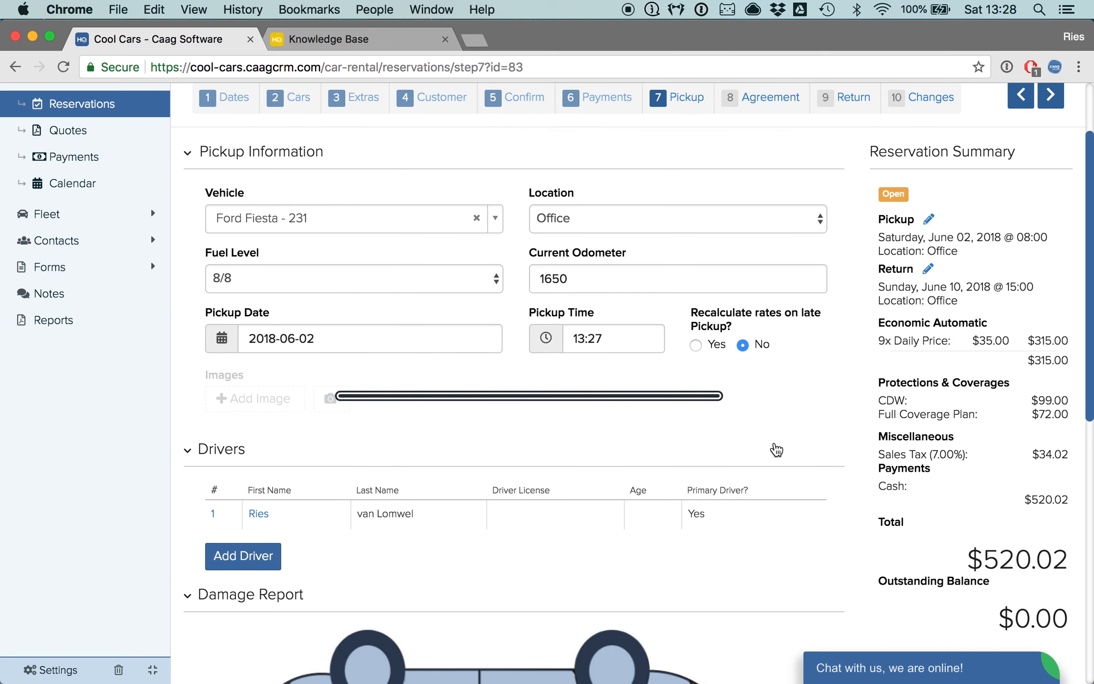
{"action": "scroll", "coordinate": [688, 404], "scroll_direction": "down", "scroll_amount": 2}
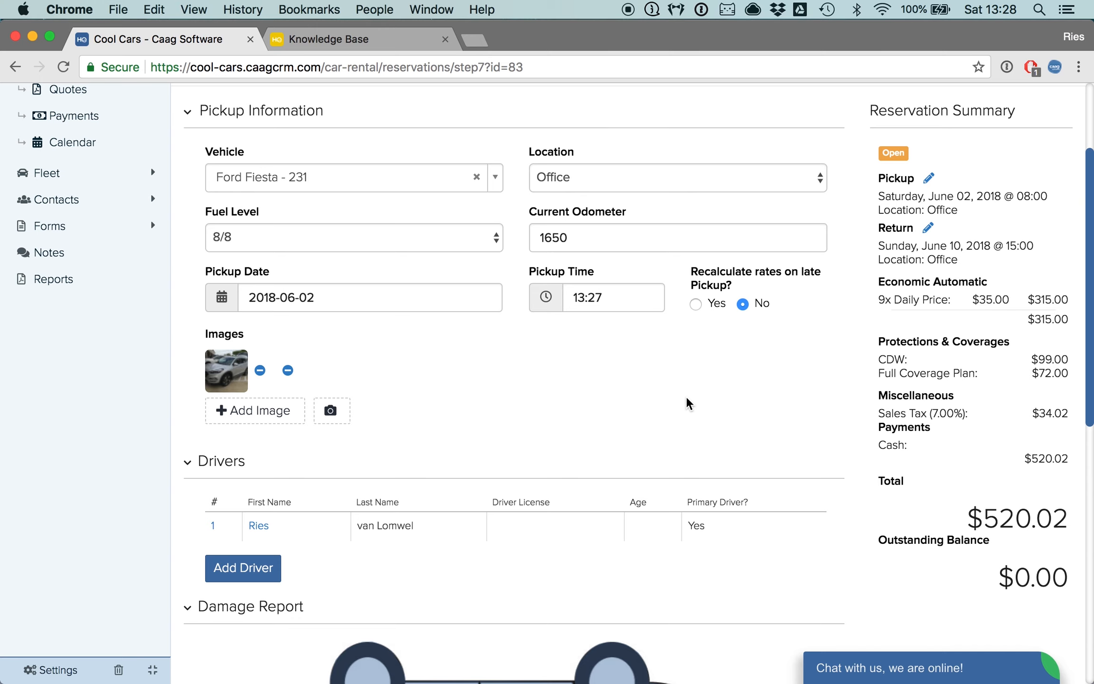
- Confirm the pickup to turn the reservation into a rental contract
{"action": "scroll", "coordinate": [687, 403], "scroll_direction": "up", "scroll_amount": 5}
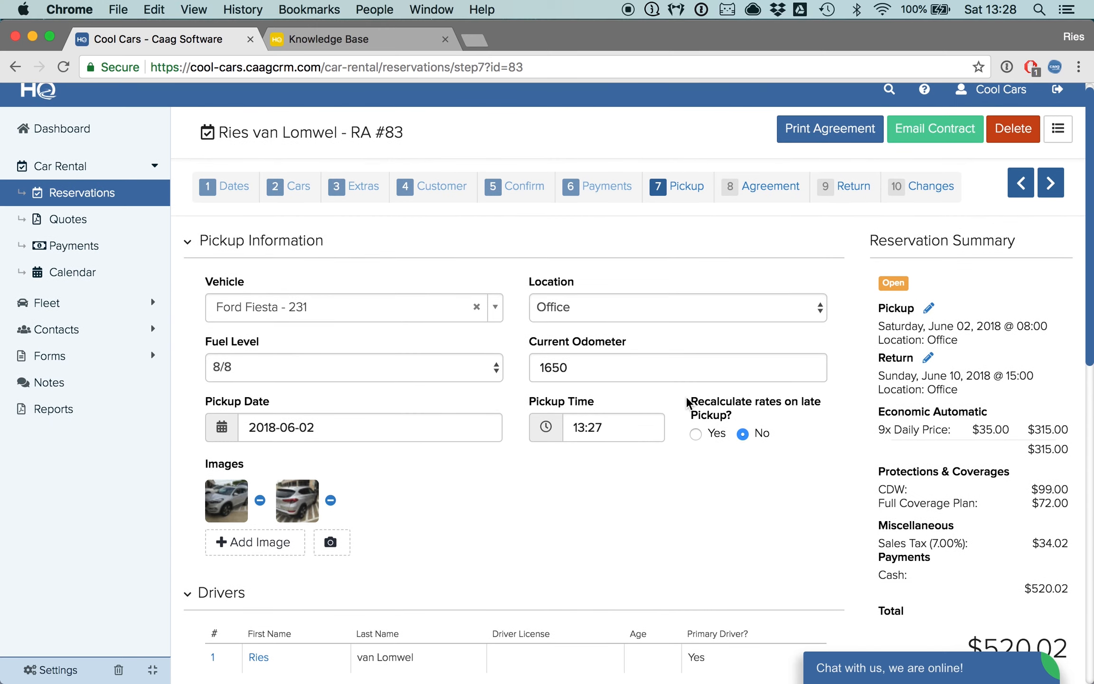
{"action": "scroll", "coordinate": [687, 403], "scroll_direction": "down", "scroll_amount": 12}
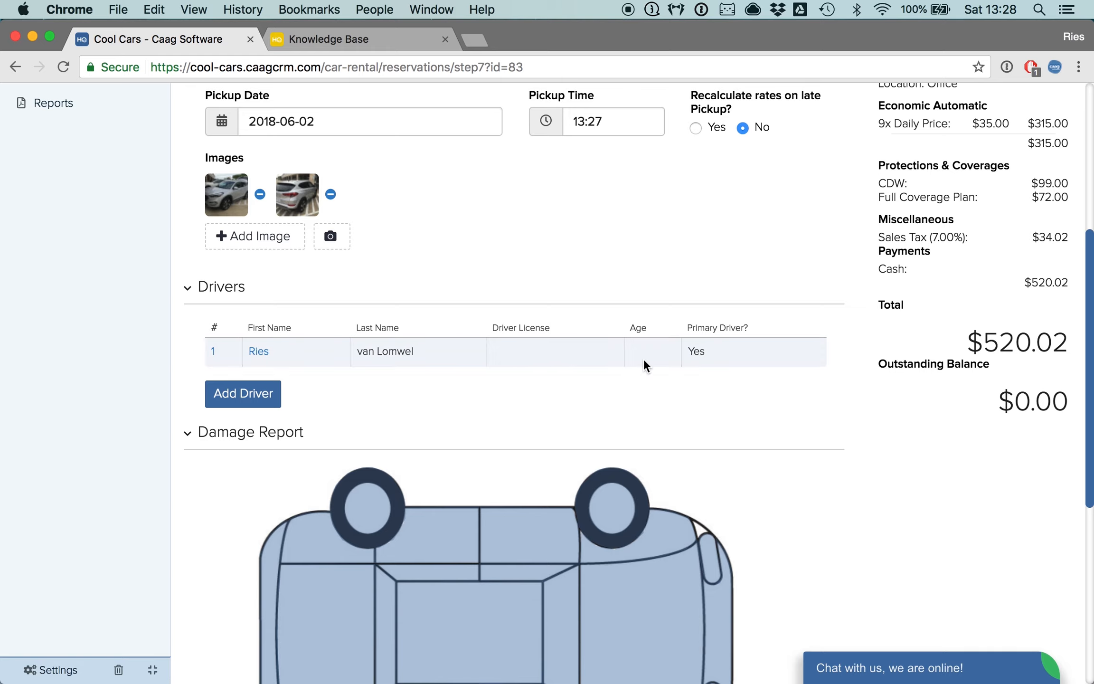
{"action": "scroll", "coordinate": [801, 403], "scroll_direction": "down", "scroll_amount": 5}
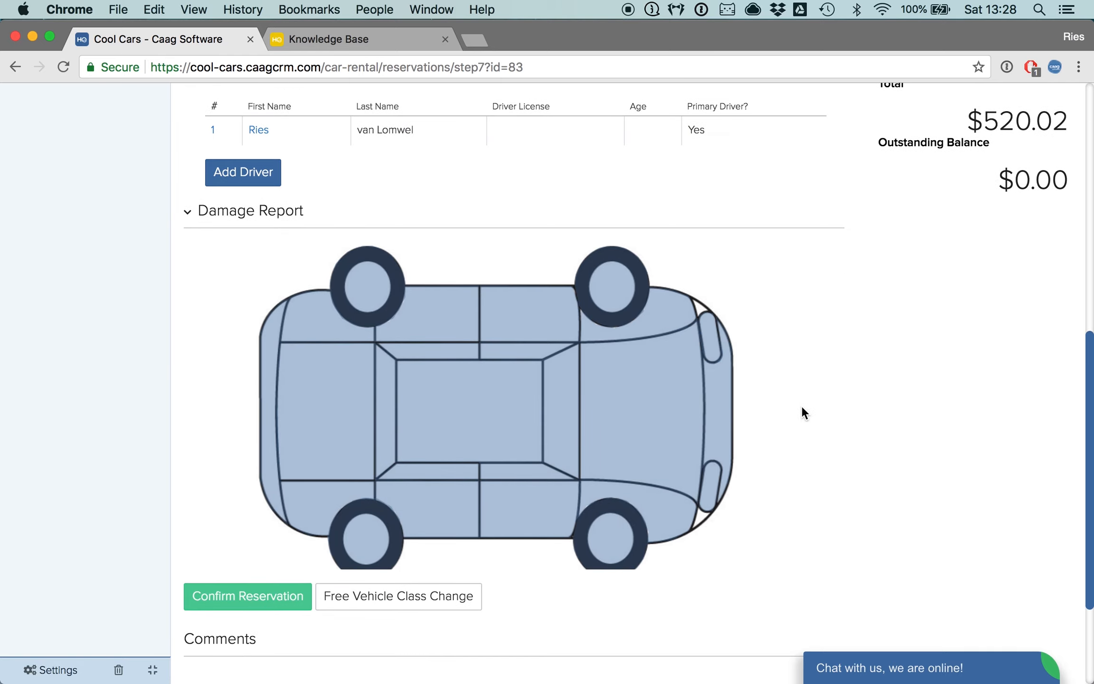
{"action": "scroll", "coordinate": [802, 418], "scroll_direction": "down", "scroll_amount": 1}
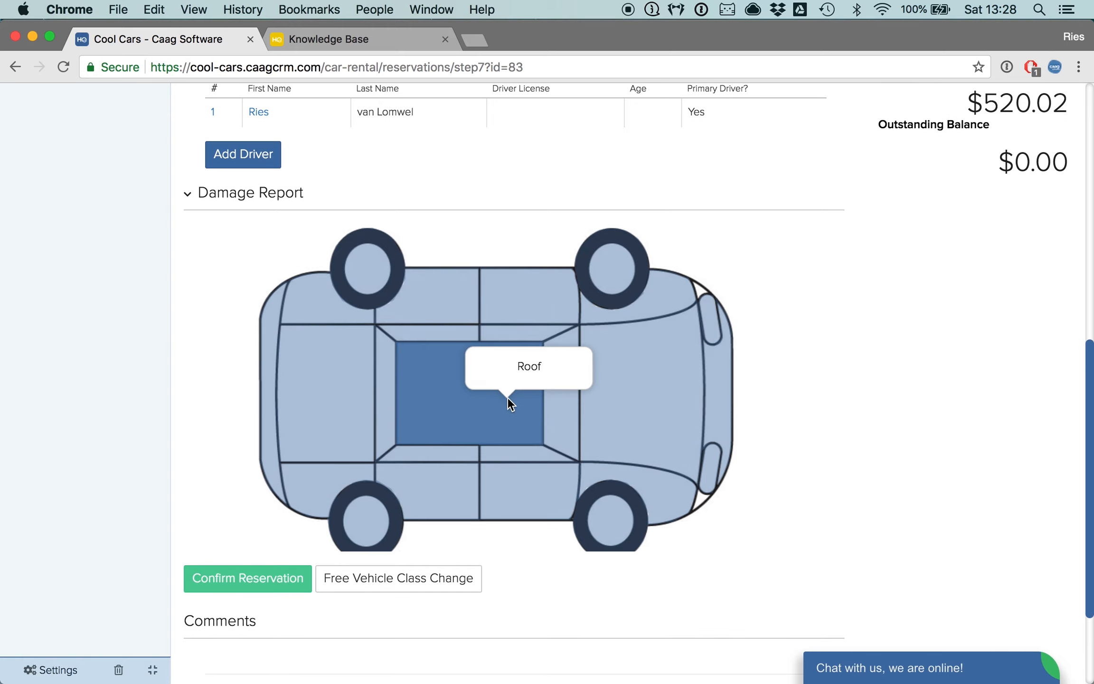
{"action": "scroll", "coordinate": [772, 427], "scroll_direction": "down", "scroll_amount": 5}
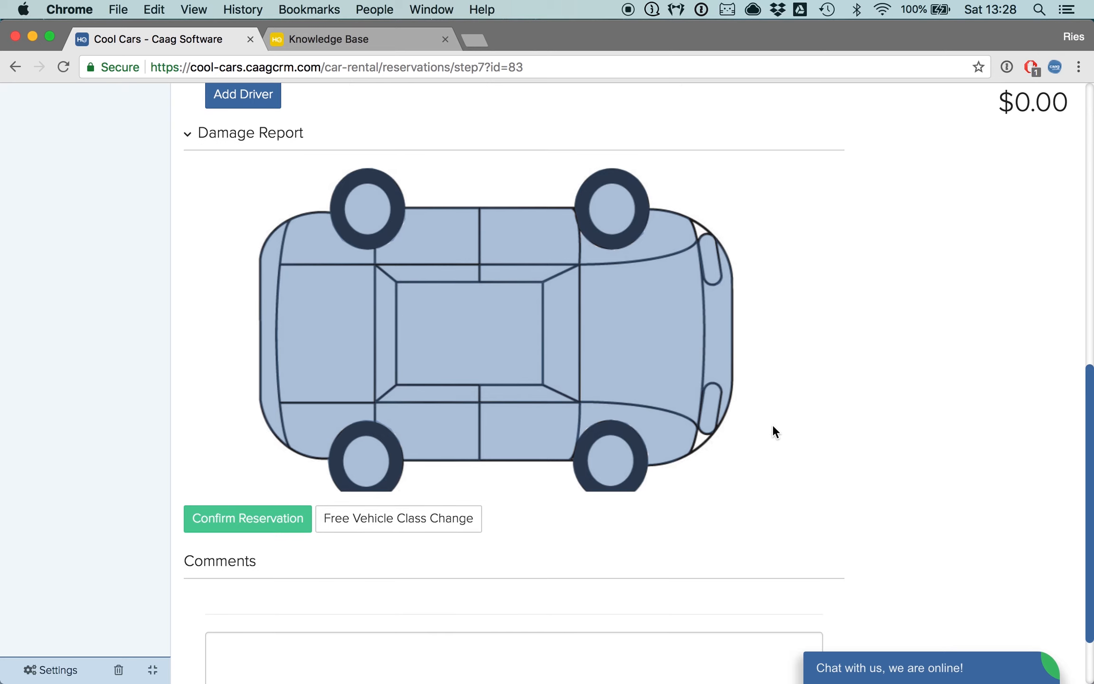
{"action": "scroll", "coordinate": [772, 427], "scroll_direction": "up", "scroll_amount": 15}
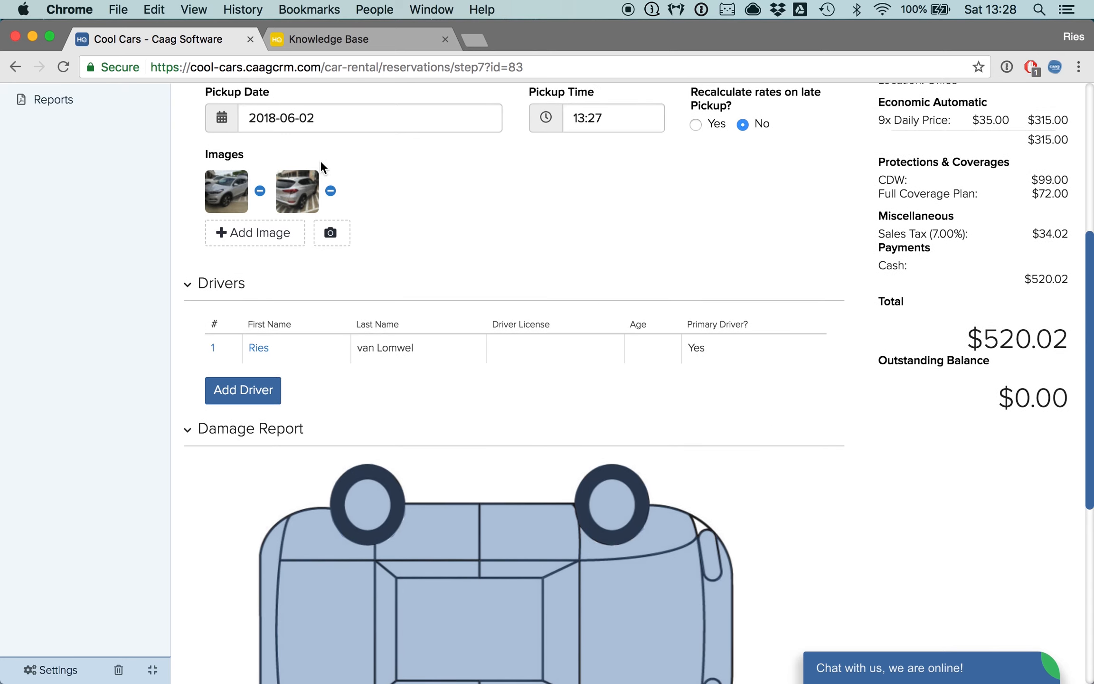
{"action": "scroll", "coordinate": [798, 483], "scroll_direction": "down", "scroll_amount": 14}
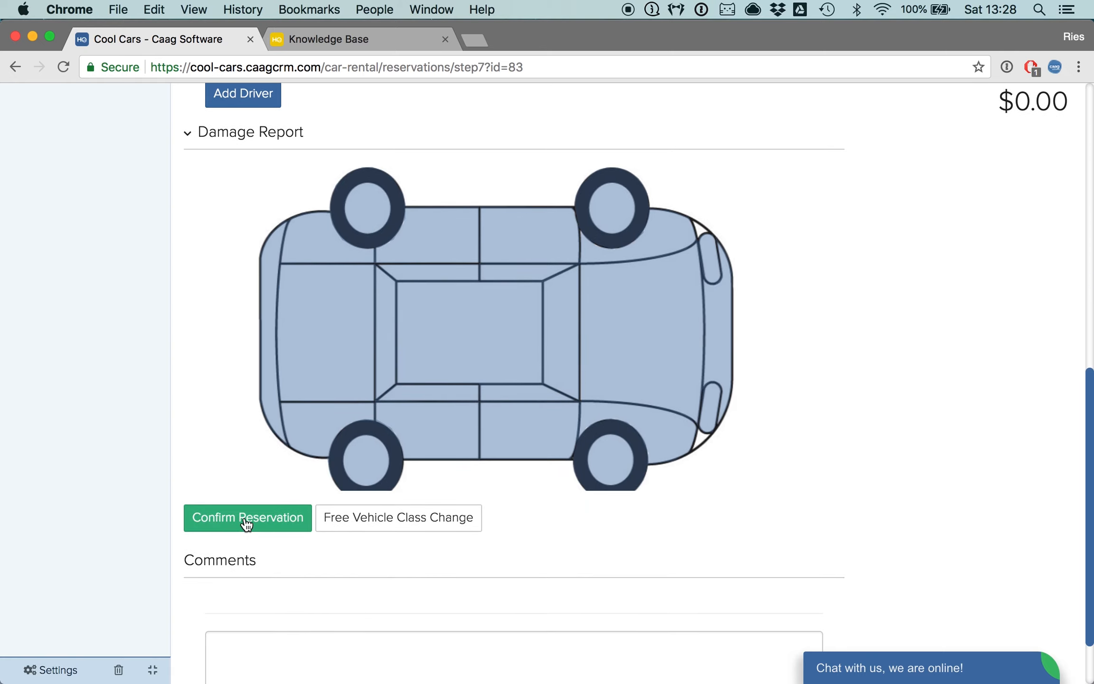
{"action": "left_click", "coordinate": [247, 522]}
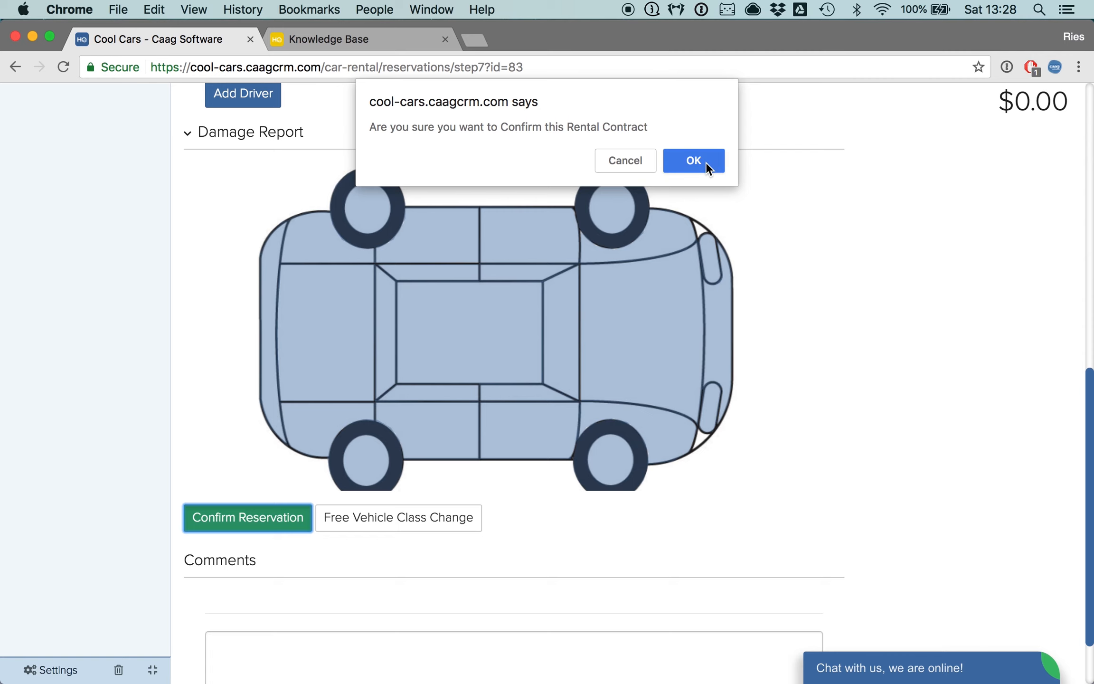
{"action": "left_click", "coordinate": [710, 166]}
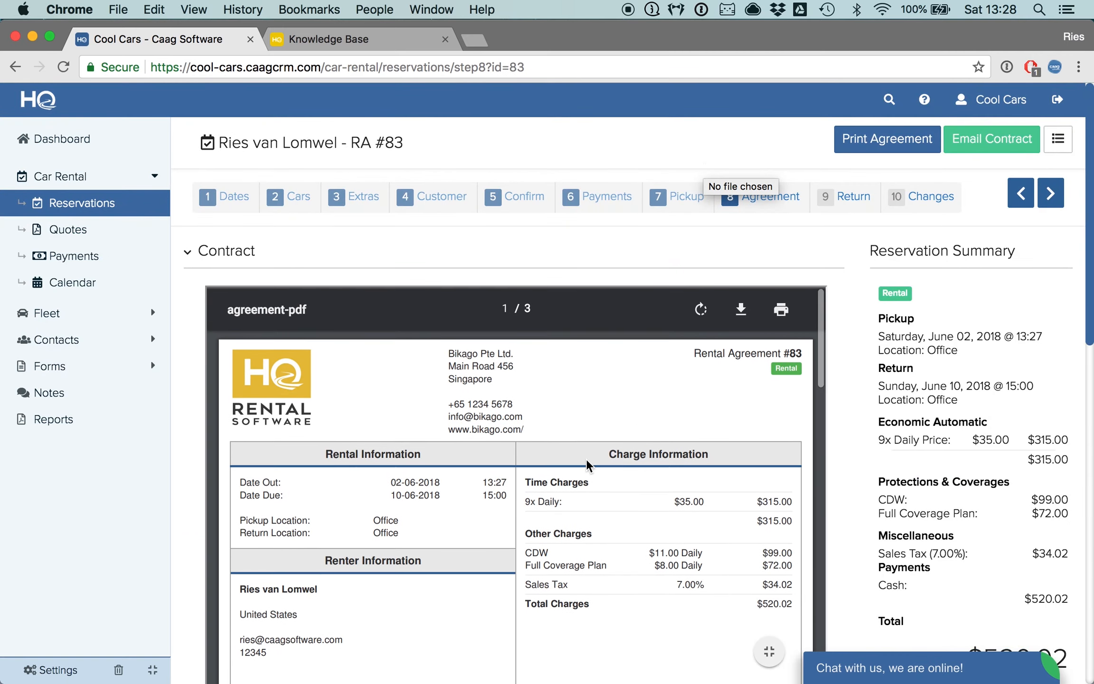
- Examine the generated rental agreement's rental, renter, charge, payment and vehicle information
{"action": "scroll", "coordinate": [848, 368], "scroll_direction": "down", "scroll_amount": 2}
{"action": "scroll", "coordinate": [847, 368], "scroll_direction": "down", "scroll_amount": 4}
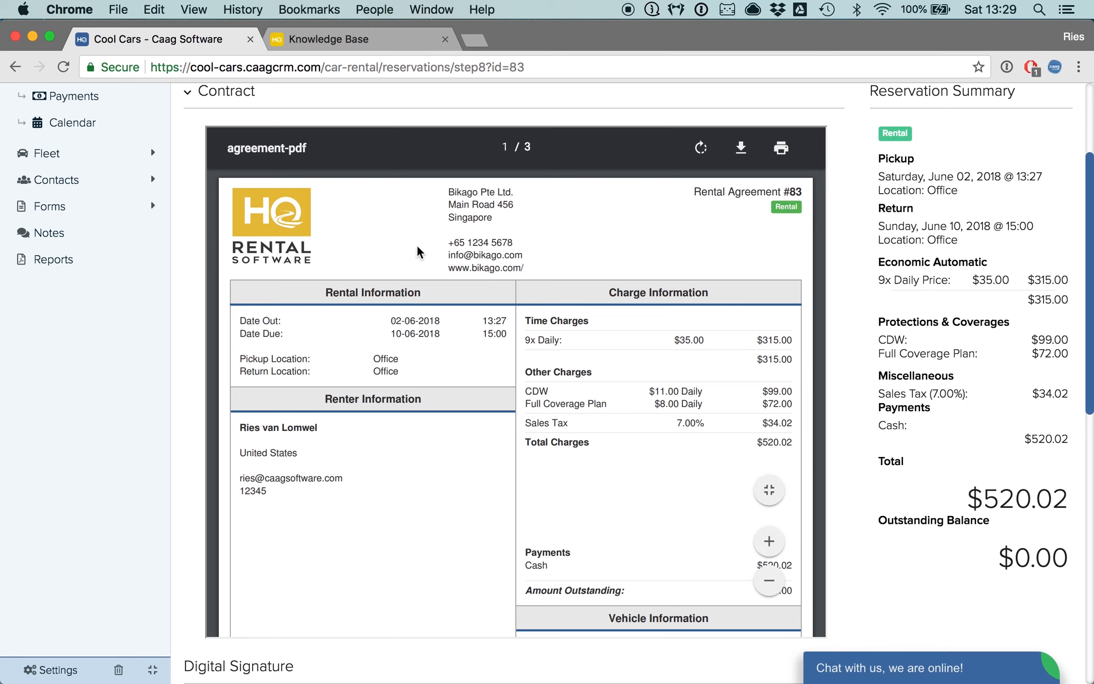
{"action": "left_click_drag", "start_coordinate": [448, 190], "coordinate": [527, 269]}
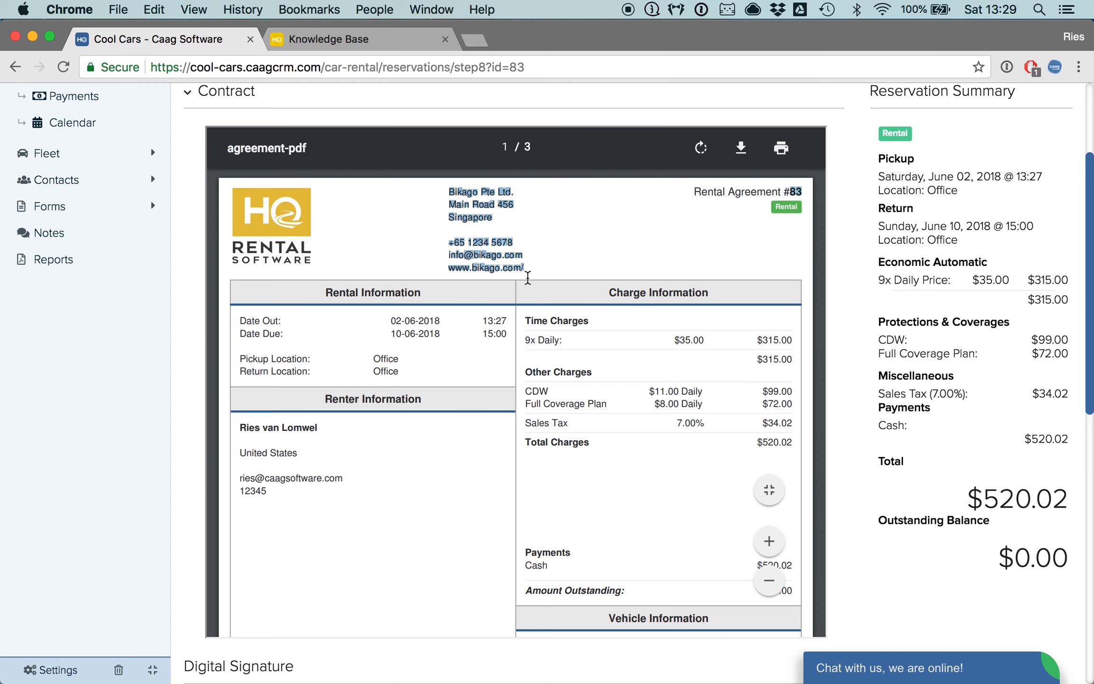
{"action": "scroll", "coordinate": [511, 416], "scroll_direction": "down", "scroll_amount": 1}
{"action": "scroll", "coordinate": [511, 416], "scroll_direction": "down", "scroll_amount": 2}
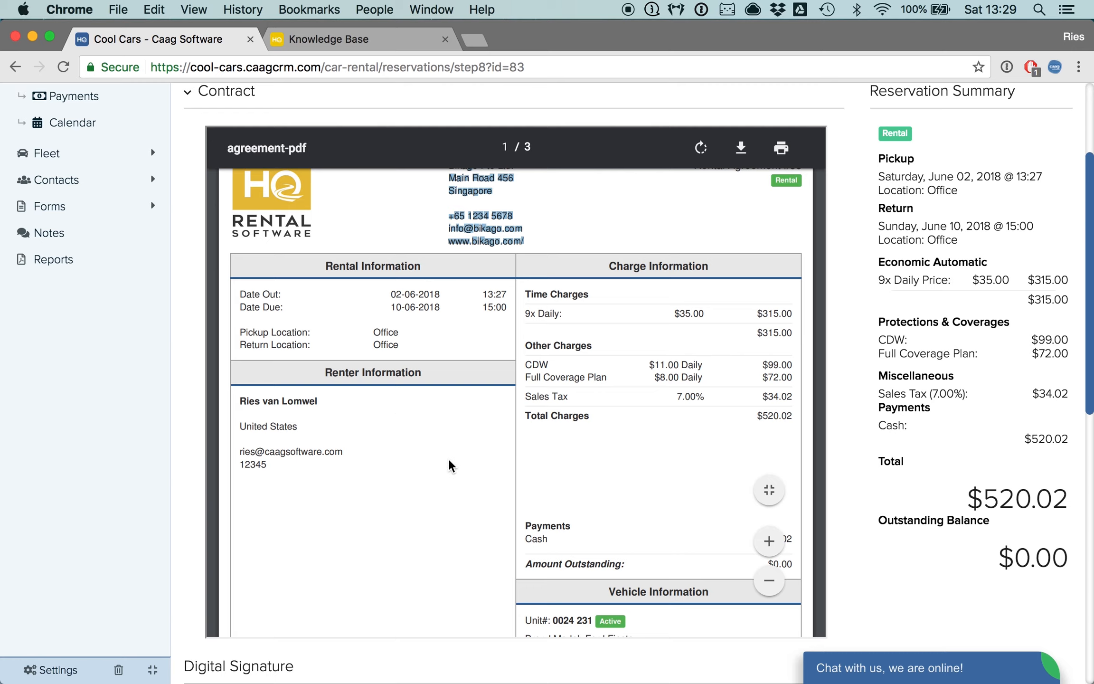
{"action": "scroll", "coordinate": [681, 373], "scroll_direction": "down", "scroll_amount": 5}
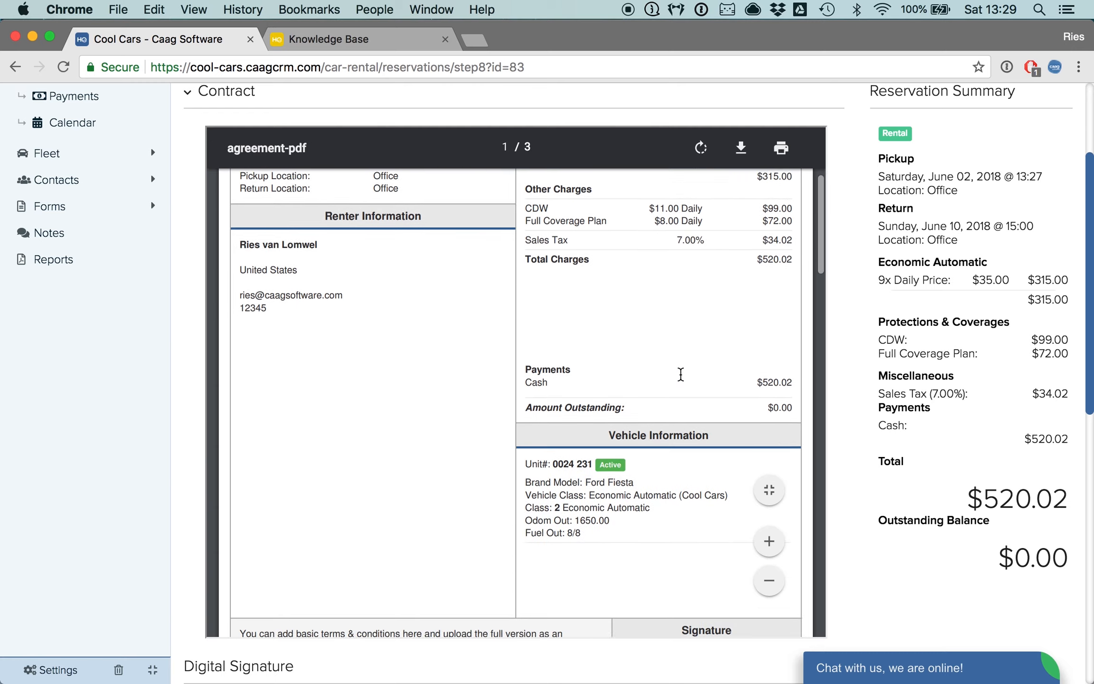
{"action": "scroll", "coordinate": [675, 475], "scroll_direction": "down", "scroll_amount": 4}
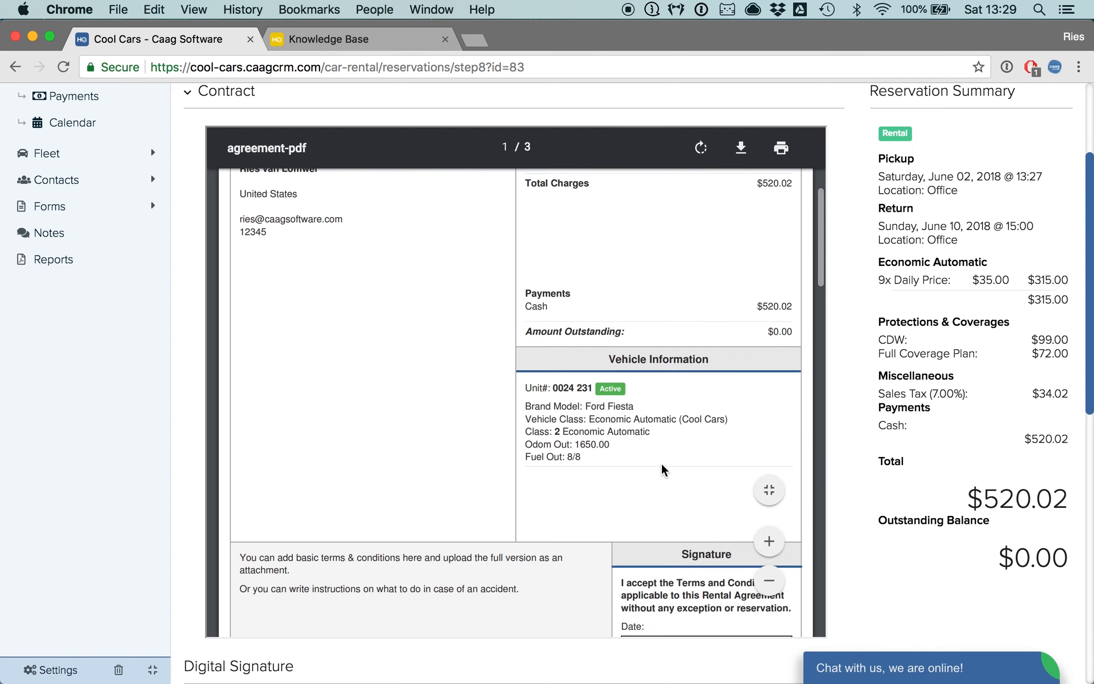
{"action": "left_click_drag", "start_coordinate": [238, 392], "coordinate": [422, 446]}
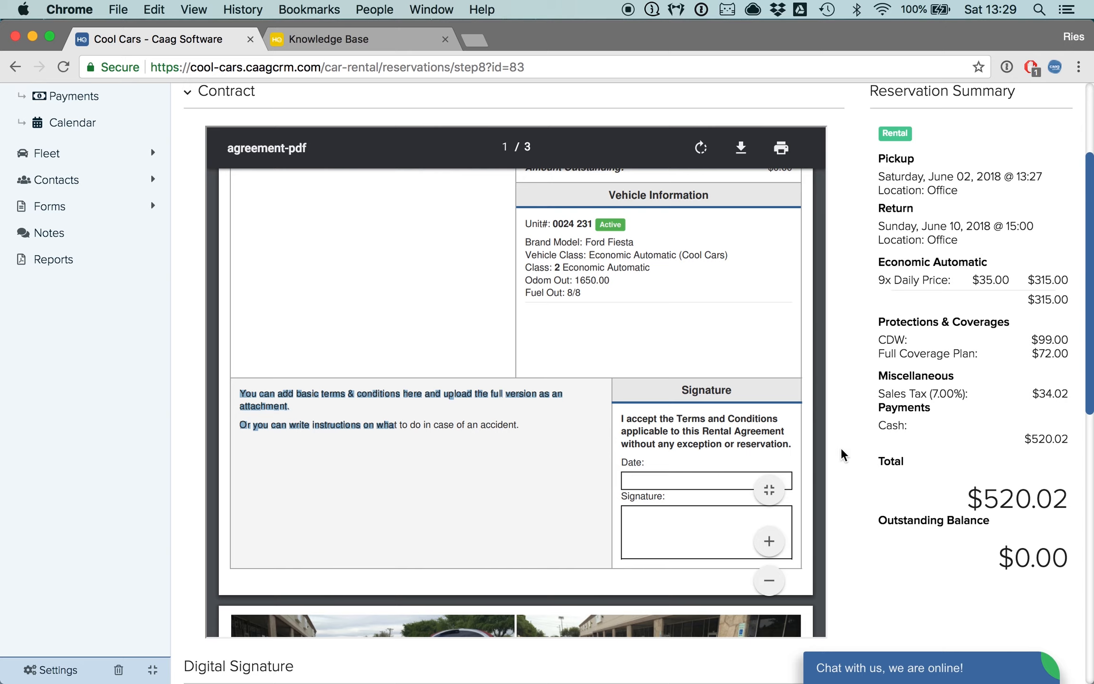
- Scroll through the agreement's signature area, attached pickup photos and terms and conditions pages
{"action": "scroll", "coordinate": [837, 454], "scroll_direction": "down", "scroll_amount": 5}
{"action": "scroll", "coordinate": [707, 377], "scroll_direction": "down", "scroll_amount": 3}
{"action": "scroll", "coordinate": [707, 380], "scroll_direction": "down", "scroll_amount": 10}
{"action": "scroll", "coordinate": [805, 324], "scroll_direction": "up", "scroll_amount": 4}
{"action": "scroll", "coordinate": [865, 311], "scroll_direction": "up", "scroll_amount": 1}
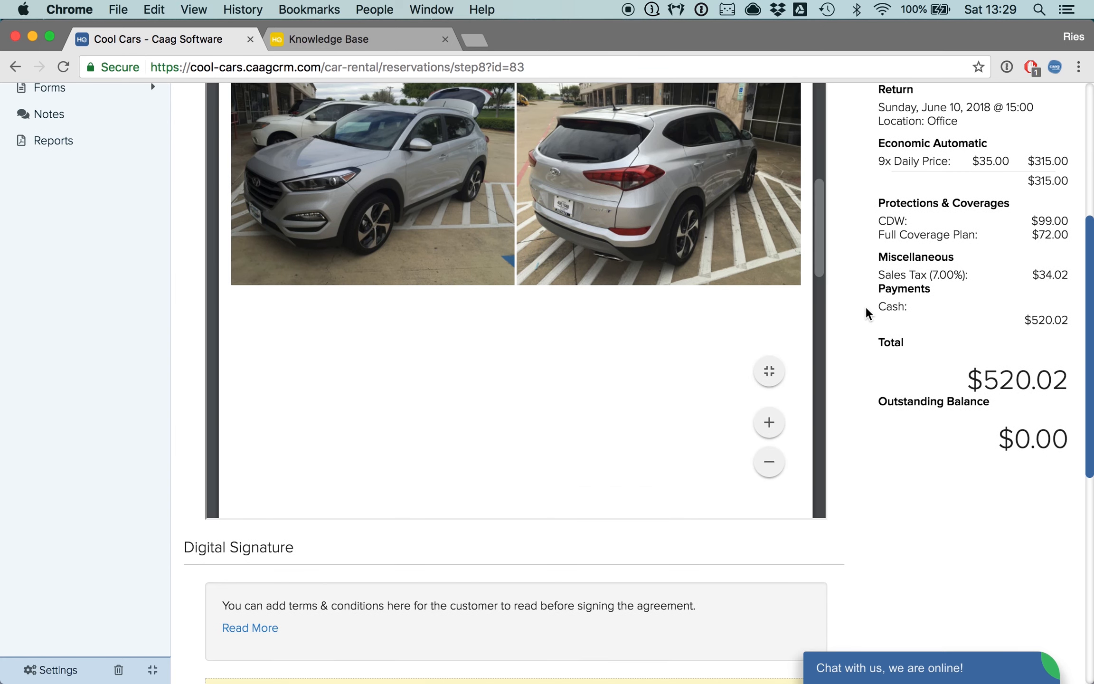
{"action": "scroll", "coordinate": [865, 308], "scroll_direction": "up", "scroll_amount": 4}
{"action": "scroll", "coordinate": [566, 404], "scroll_direction": "up", "scroll_amount": 2}
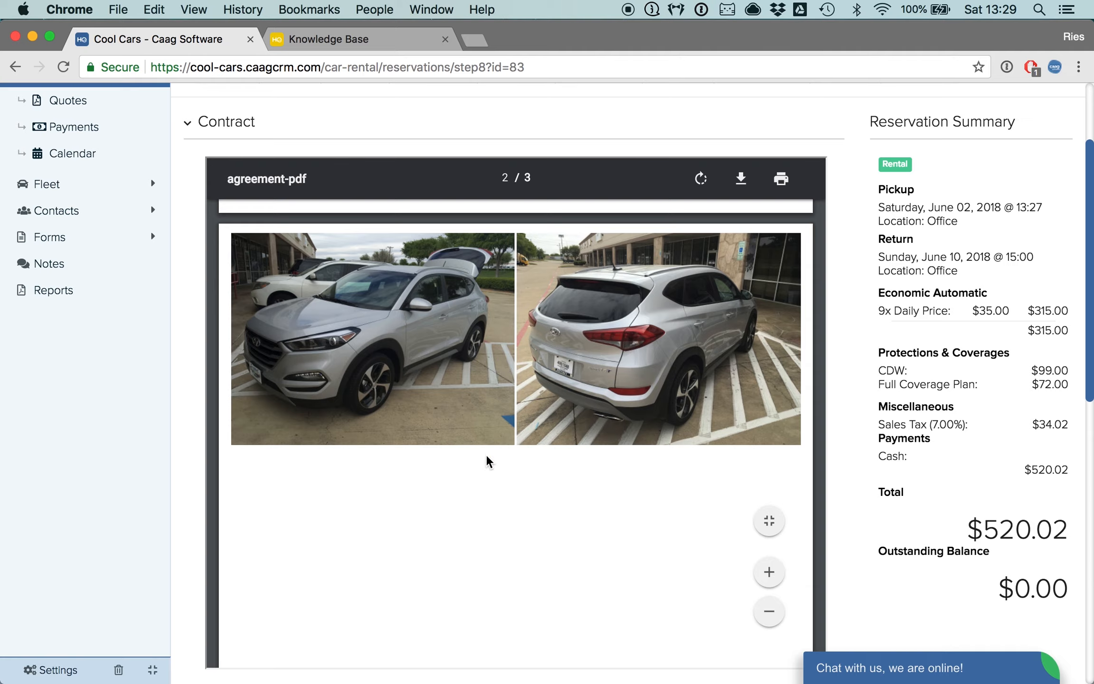
{"action": "scroll", "coordinate": [489, 461], "scroll_direction": "down", "scroll_amount": 5}
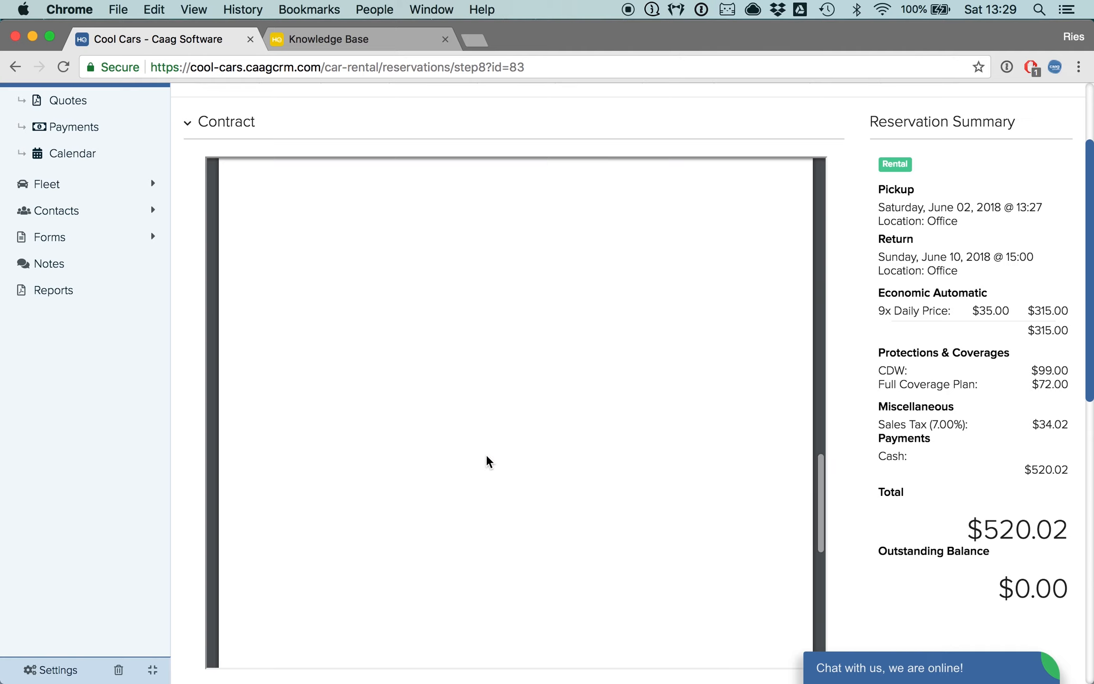
{"action": "scroll", "coordinate": [487, 462], "scroll_direction": "down", "scroll_amount": 5}
{"action": "scroll", "coordinate": [486, 460], "scroll_direction": "up", "scroll_amount": 5}
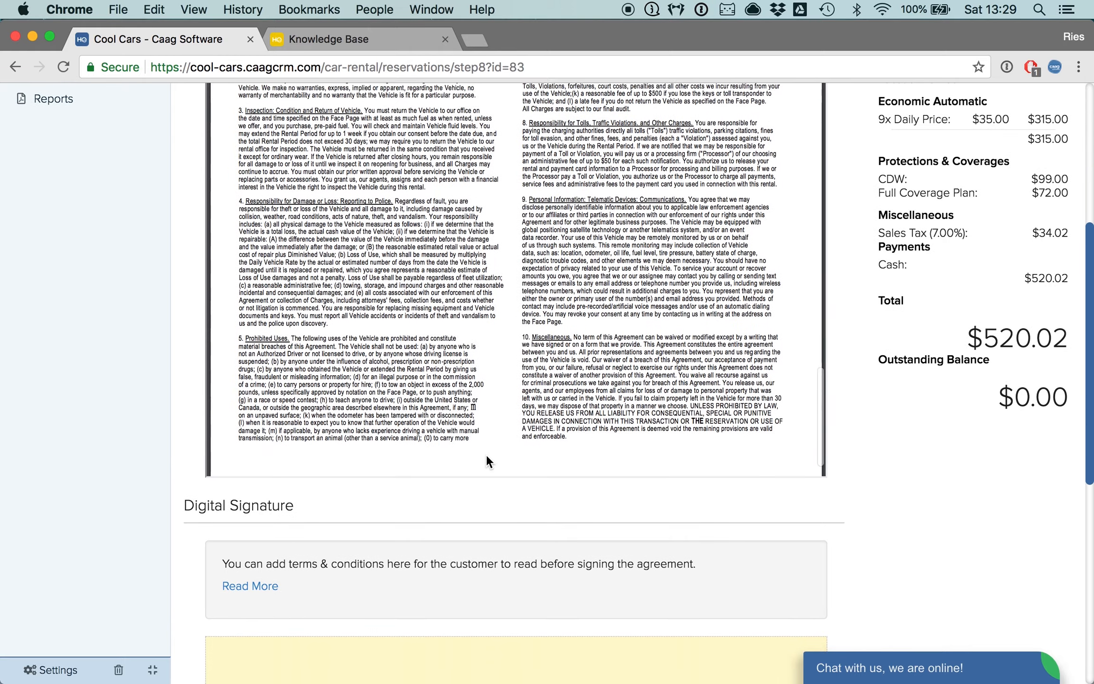
{"action": "scroll", "coordinate": [515, 270], "scroll_direction": "up", "scroll_amount": 4}
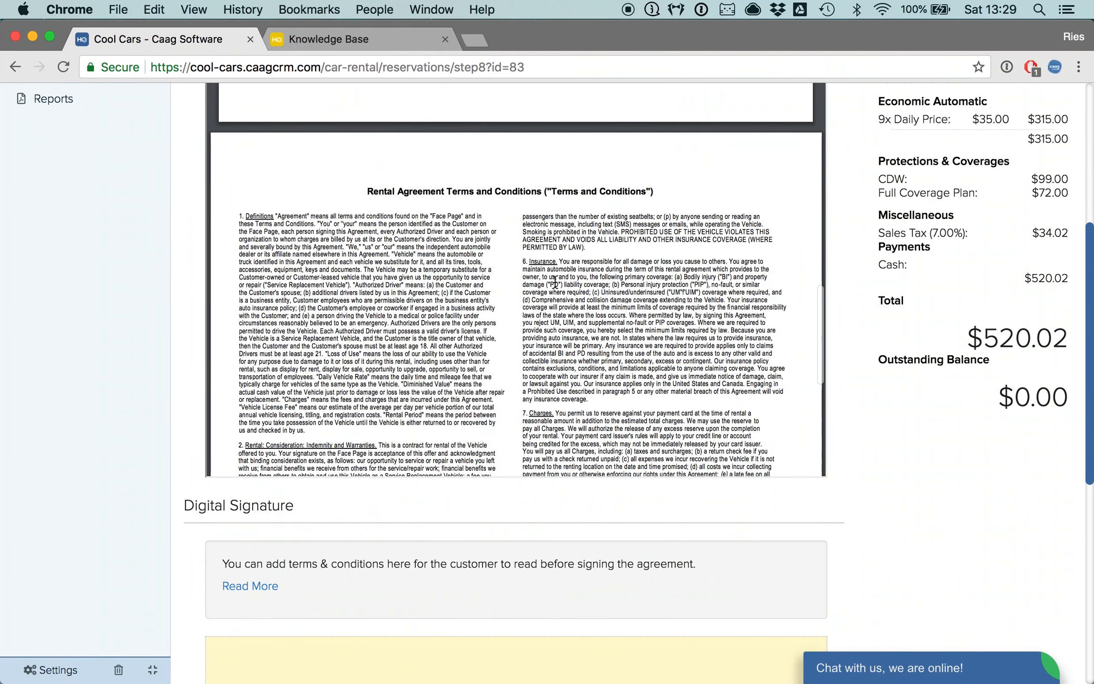
- Review the agreement's terms pages, signature box and attached pickup photos once more
{"action": "scroll", "coordinate": [913, 488], "scroll_direction": "up", "scroll_amount": 2}
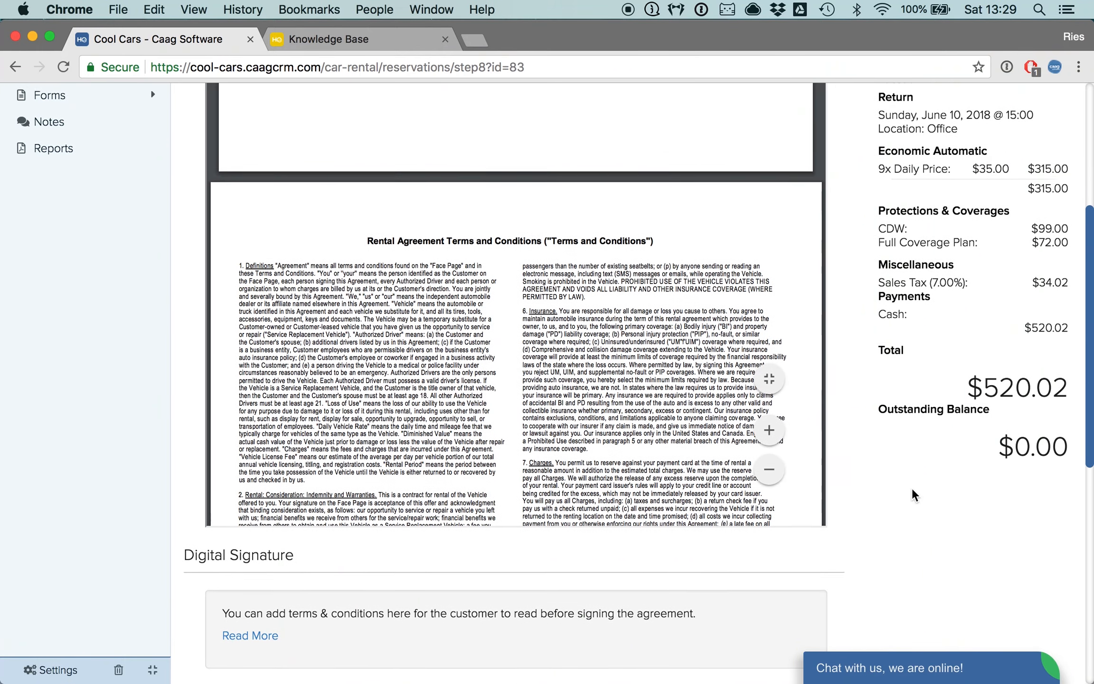
{"action": "scroll", "coordinate": [912, 488], "scroll_direction": "down", "scroll_amount": 1}
{"action": "scroll", "coordinate": [588, 347], "scroll_direction": "down", "scroll_amount": 5}
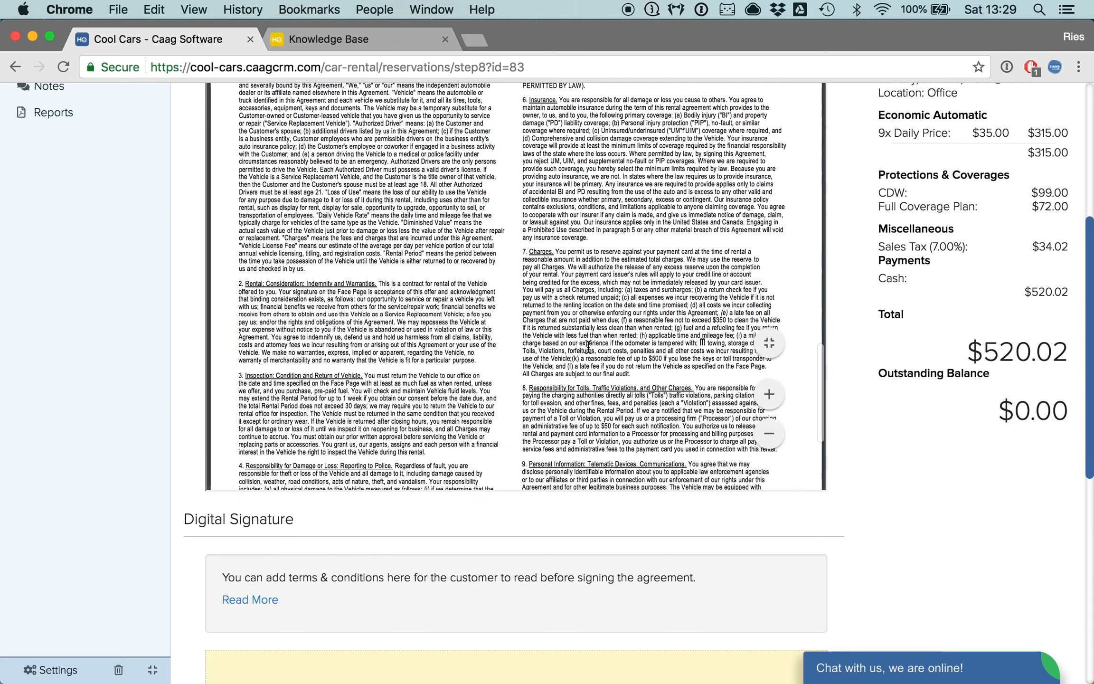
{"action": "scroll", "coordinate": [905, 527], "scroll_direction": "up", "scroll_amount": 7}
{"action": "scroll", "coordinate": [681, 401], "scroll_direction": "up", "scroll_amount": 2}
{"action": "scroll", "coordinate": [681, 401], "scroll_direction": "up", "scroll_amount": 10}
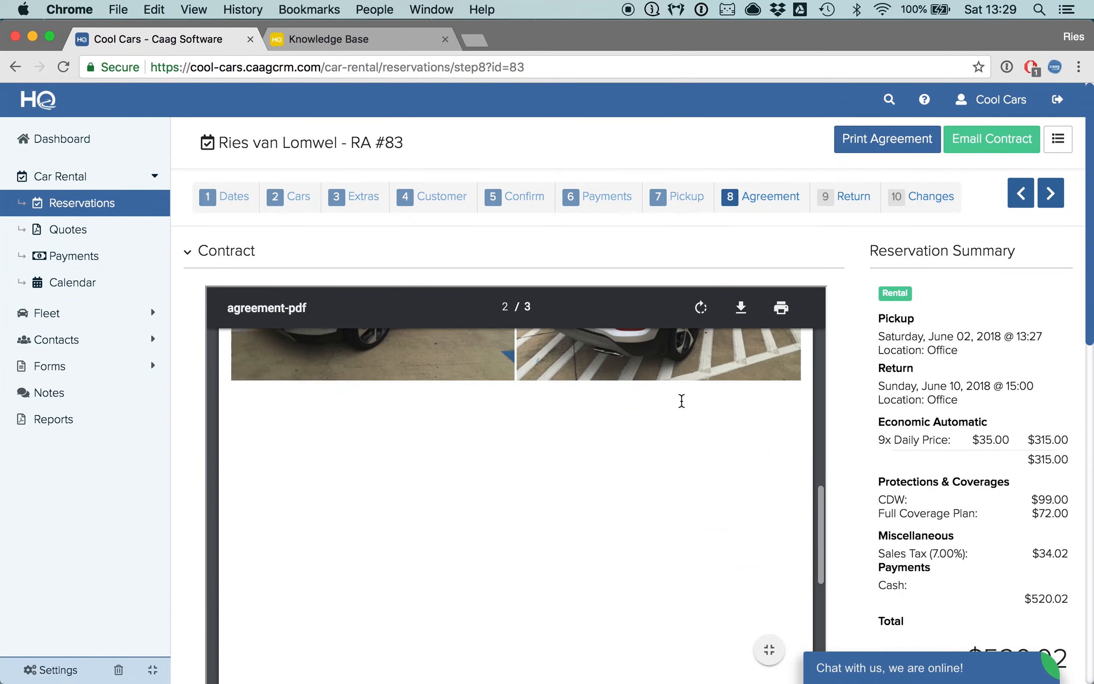
{"action": "scroll", "coordinate": [681, 401], "scroll_direction": "down", "scroll_amount": 2}
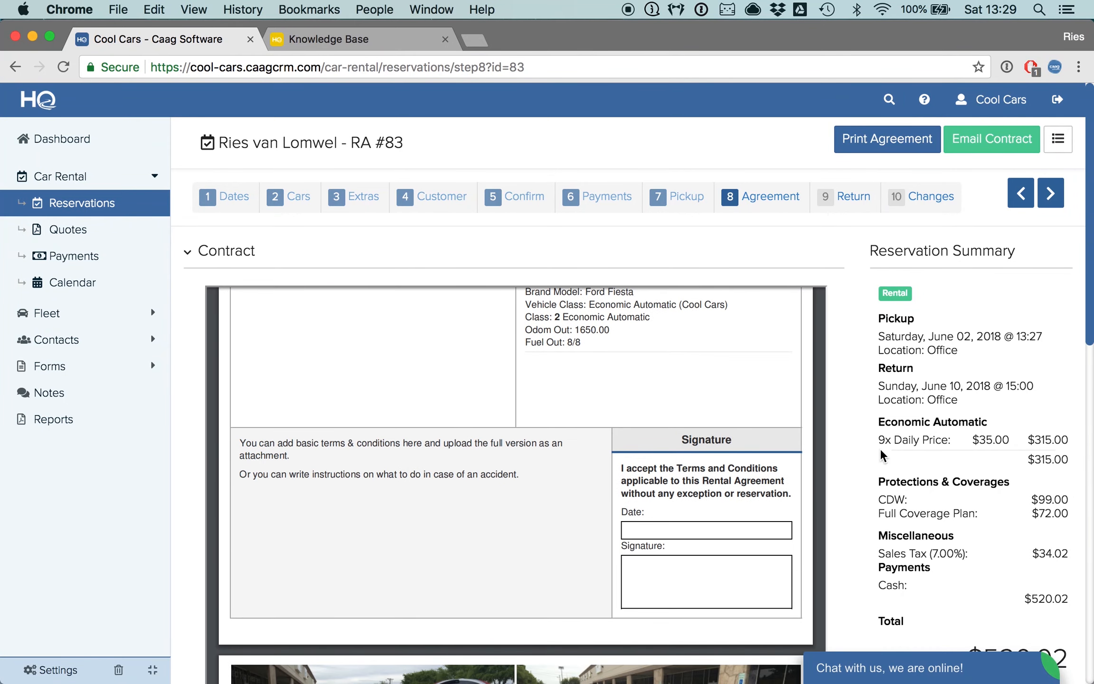
{"action": "scroll", "coordinate": [881, 454], "scroll_direction": "down", "scroll_amount": 5}
{"action": "scroll", "coordinate": [853, 371], "scroll_direction": "down", "scroll_amount": 4}
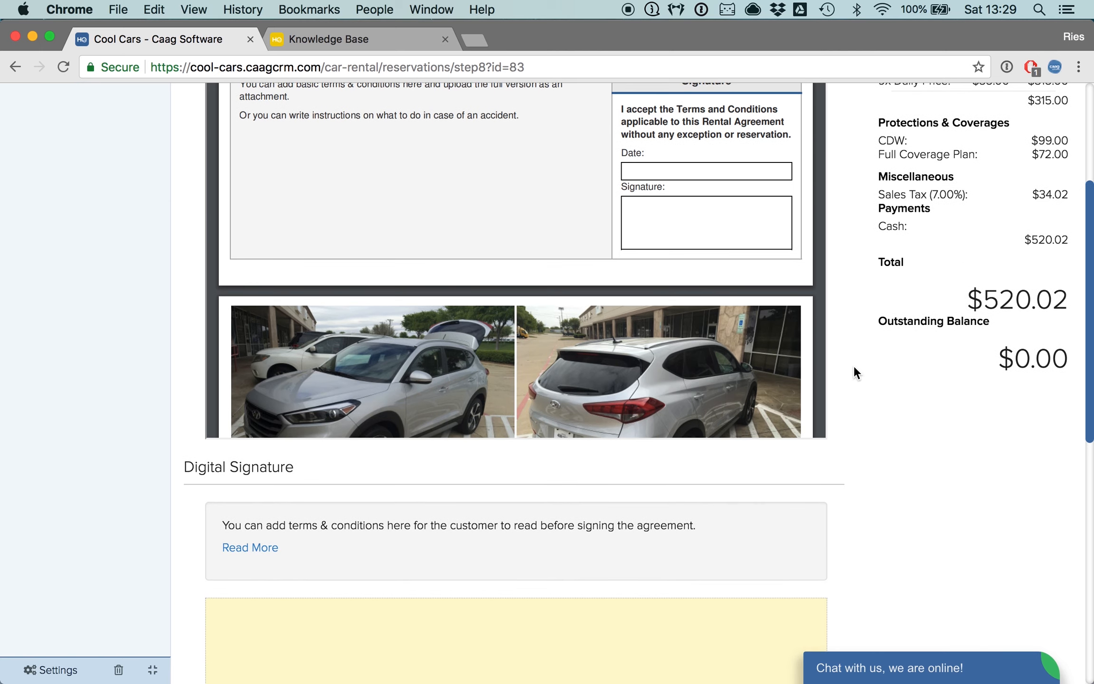
- Draw the customer's signature on the digital signature pad and save it
{"action": "scroll", "coordinate": [876, 436], "scroll_direction": "down", "scroll_amount": 3}
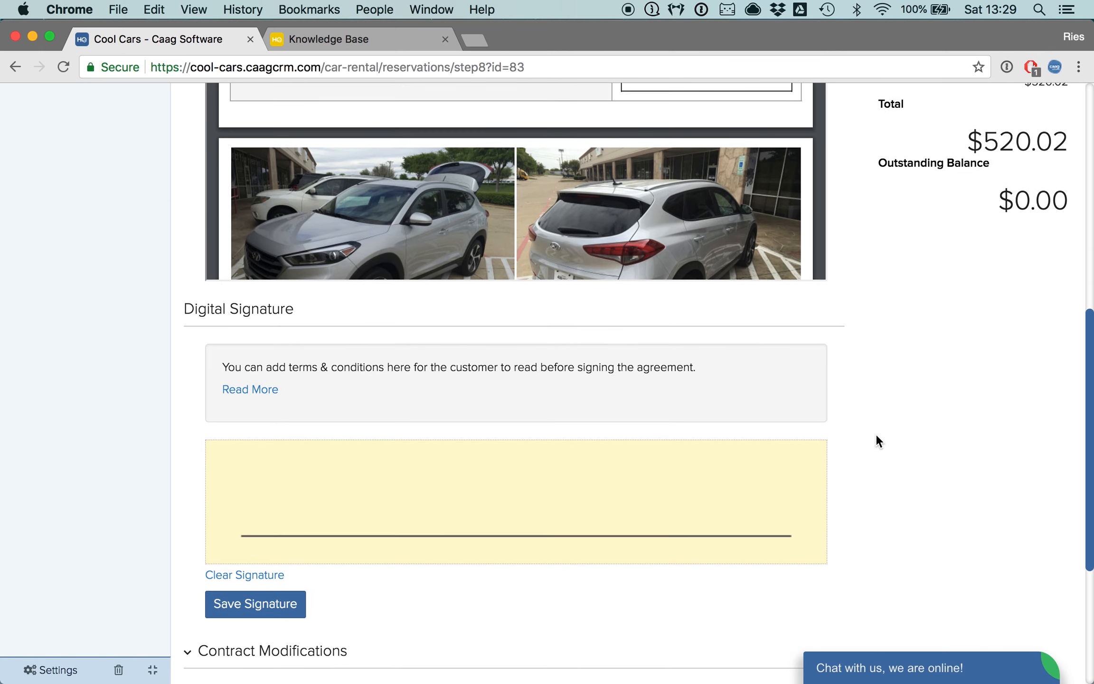
{"action": "mouse_move", "coordinate": [351, 545]}
{"action": "left_mouse_down"}
{"action": "mouse_move", "coordinate": [349, 501]}
{"action": "mouse_move", "coordinate": [619, 503]}
{"action": "mouse_move", "coordinate": [503, 498]}
{"action": "left_mouse_up"}
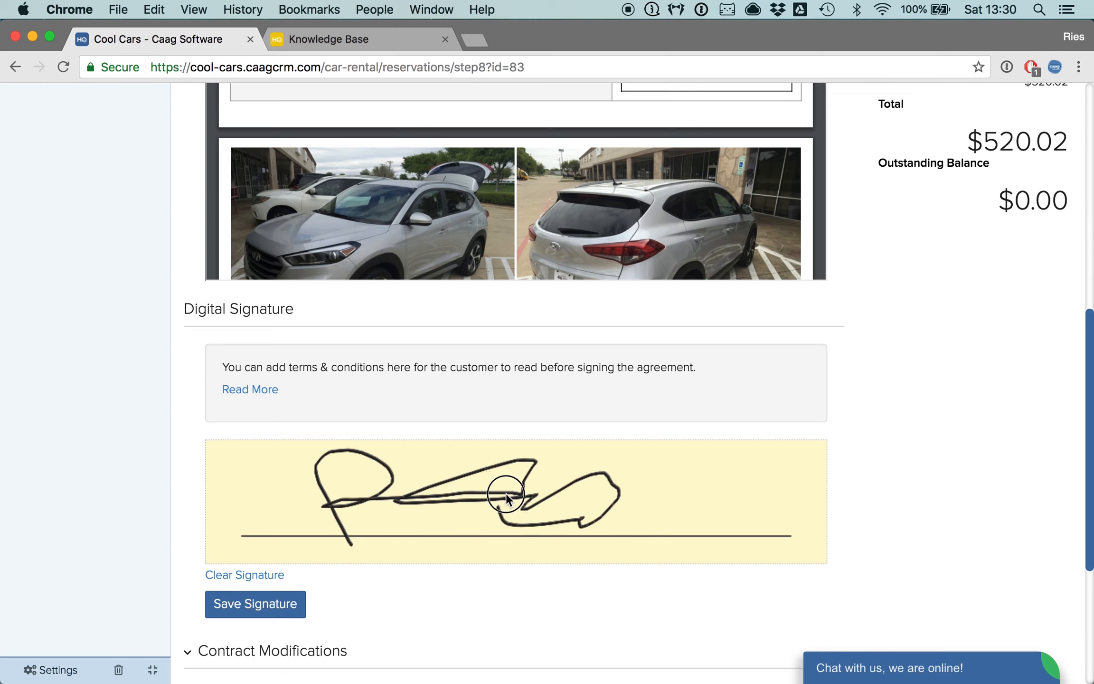
{"action": "scroll", "coordinate": [399, 596], "scroll_direction": "down", "scroll_amount": 2}
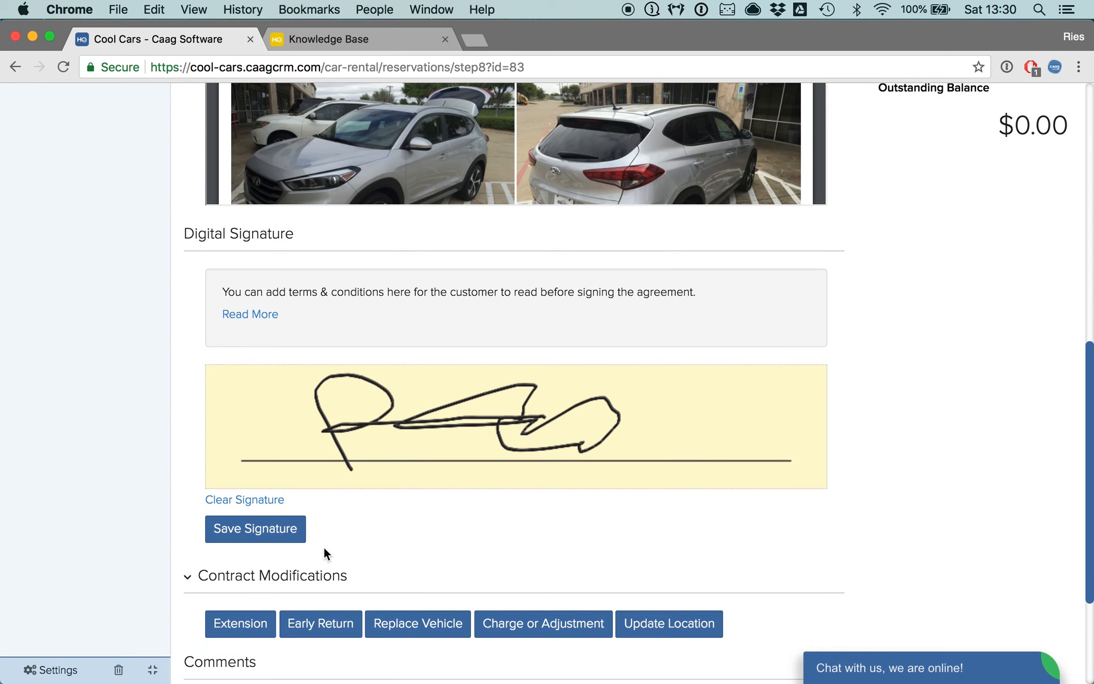
{"action": "left_click", "coordinate": [258, 536]}
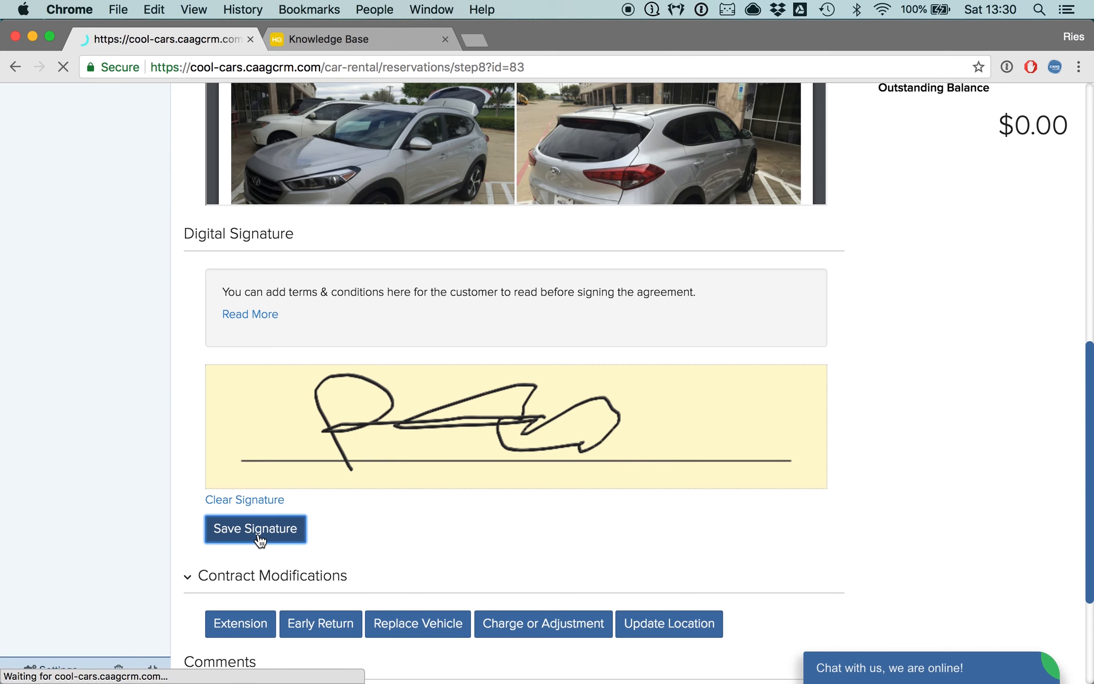
- Review the signed agreement's signature field and rental, renter and charge details
{"action": "scroll", "coordinate": [623, 500], "scroll_direction": "down", "scroll_amount": 10}
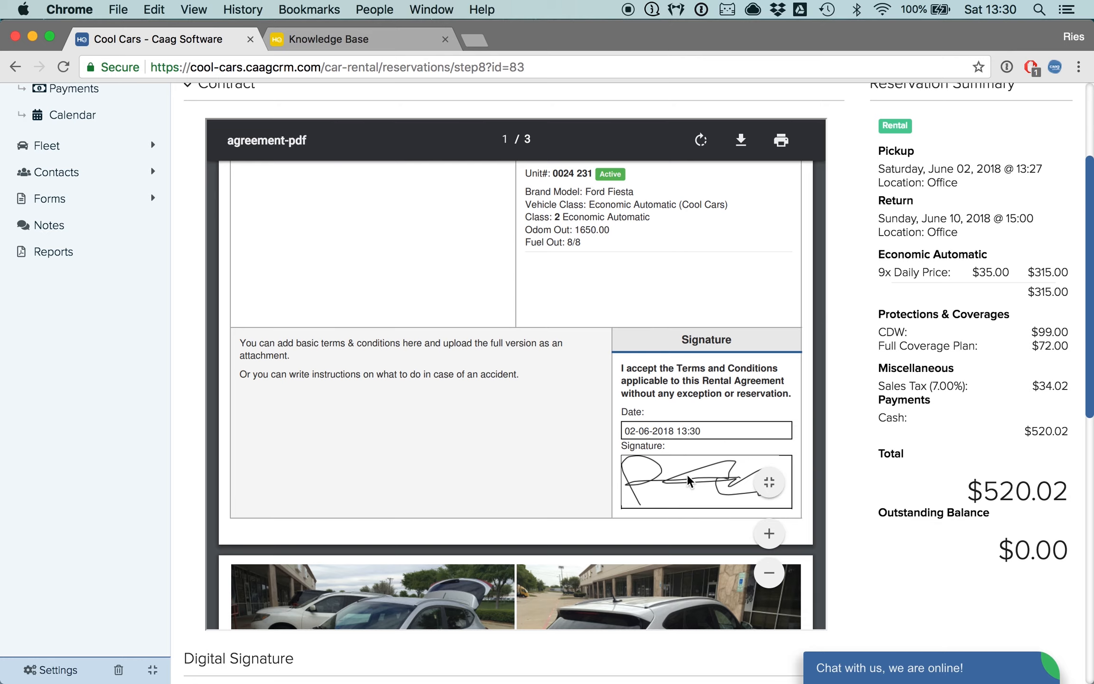
{"action": "scroll", "coordinate": [688, 480], "scroll_direction": "down", "scroll_amount": 10}
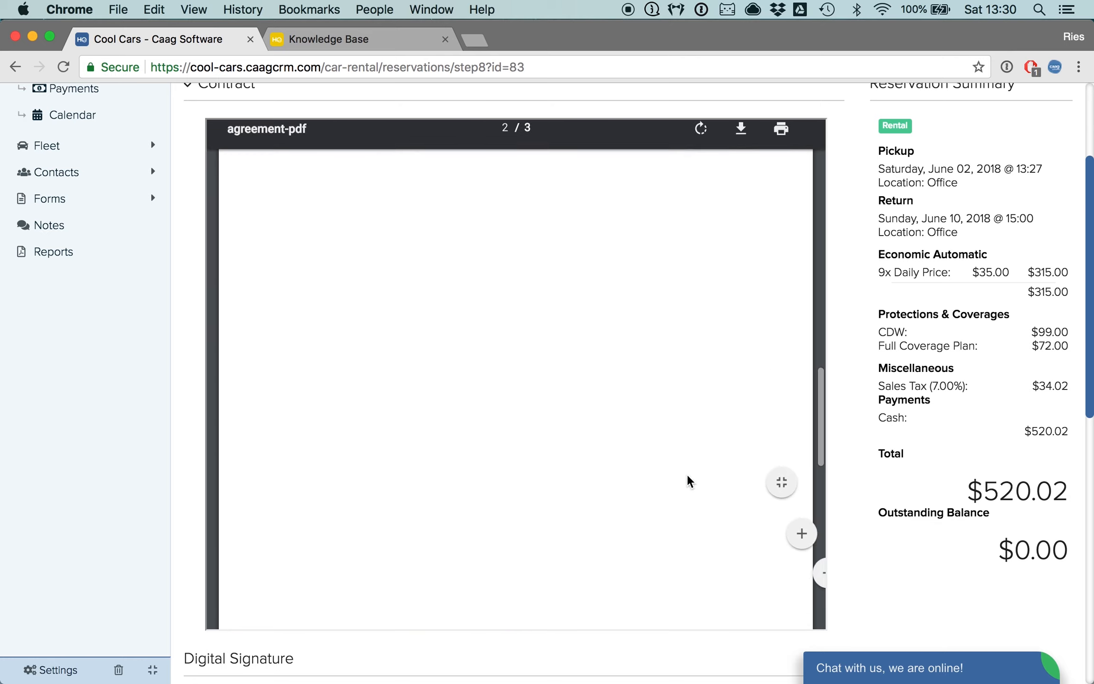
{"action": "scroll", "coordinate": [665, 350], "scroll_direction": "up", "scroll_amount": 10}
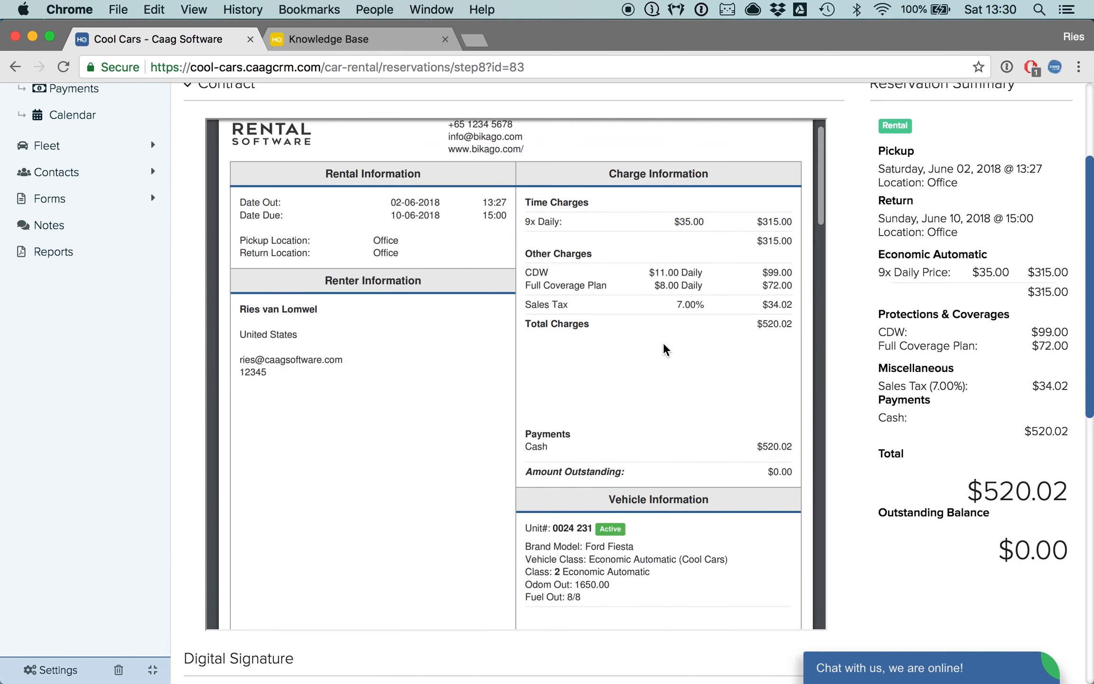
{"action": "scroll", "coordinate": [664, 350], "scroll_direction": "up", "scroll_amount": 5}
{"action": "scroll", "coordinate": [855, 475], "scroll_direction": "down", "scroll_amount": 4}
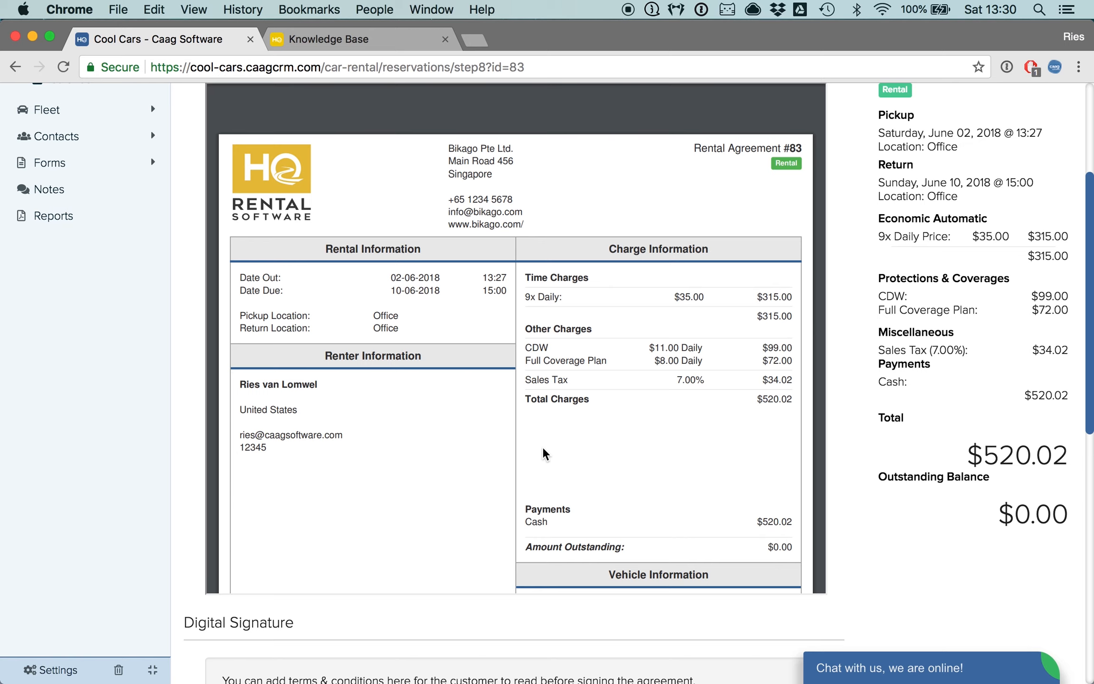
{"action": "scroll", "coordinate": [550, 358], "scroll_direction": "up", "scroll_amount": 2}
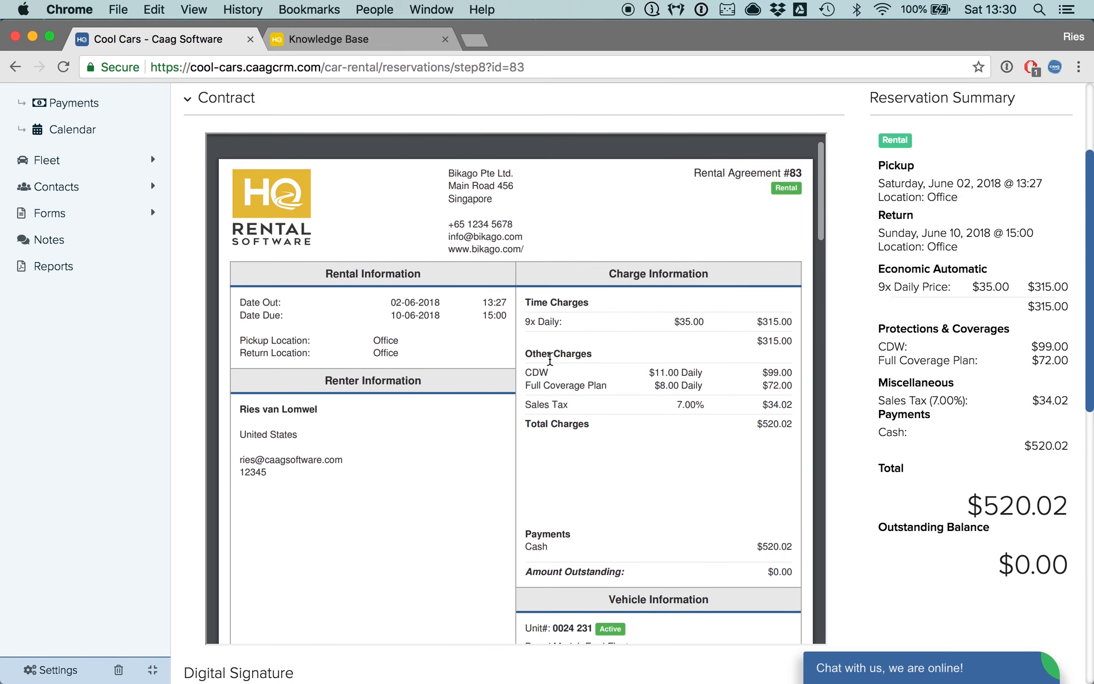
{"action": "scroll", "coordinate": [581, 318], "scroll_direction": "up", "scroll_amount": 4}
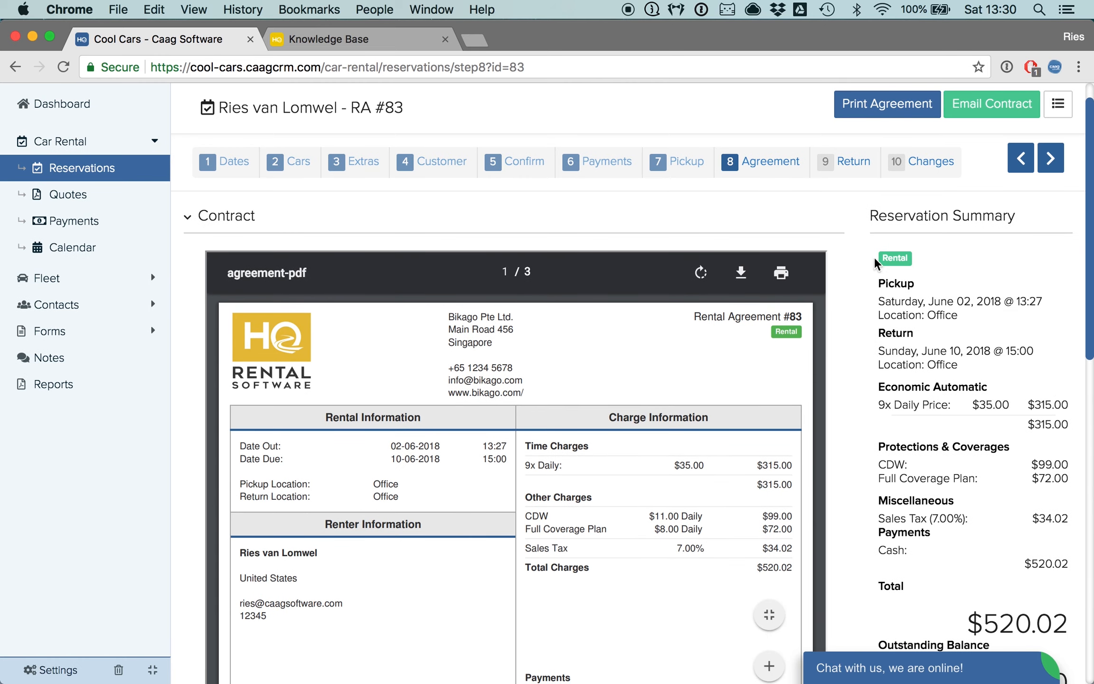
{"action": "scroll", "coordinate": [898, 371], "scroll_direction": "down", "scroll_amount": 5}
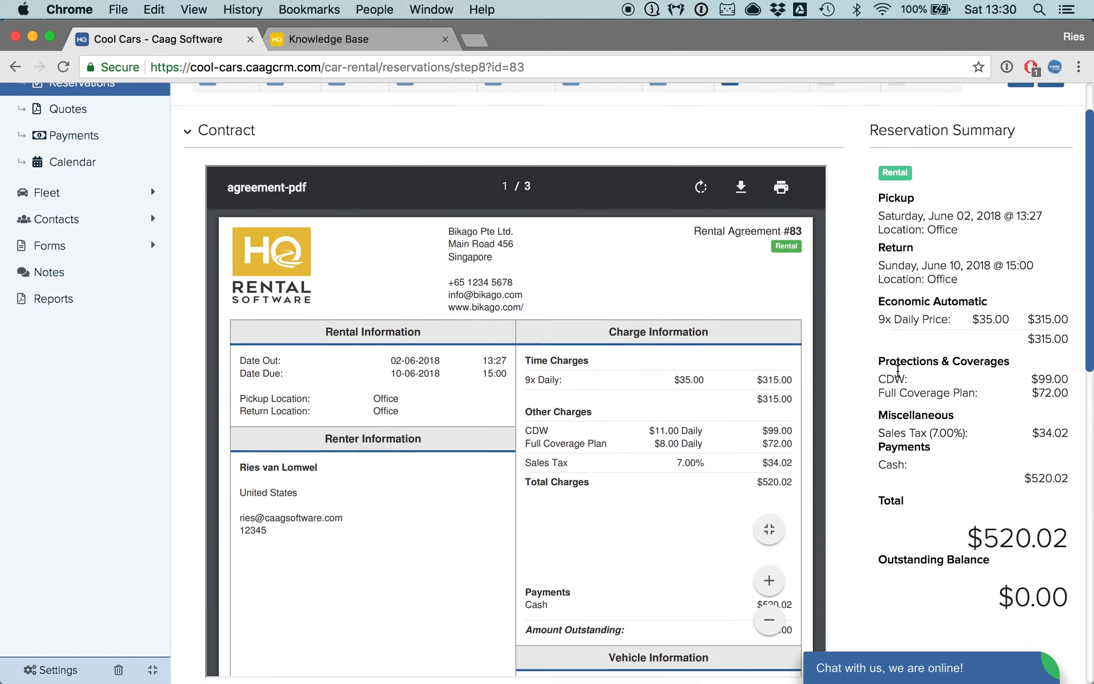
{"action": "scroll", "coordinate": [904, 375], "scroll_direction": "up", "scroll_amount": 4}
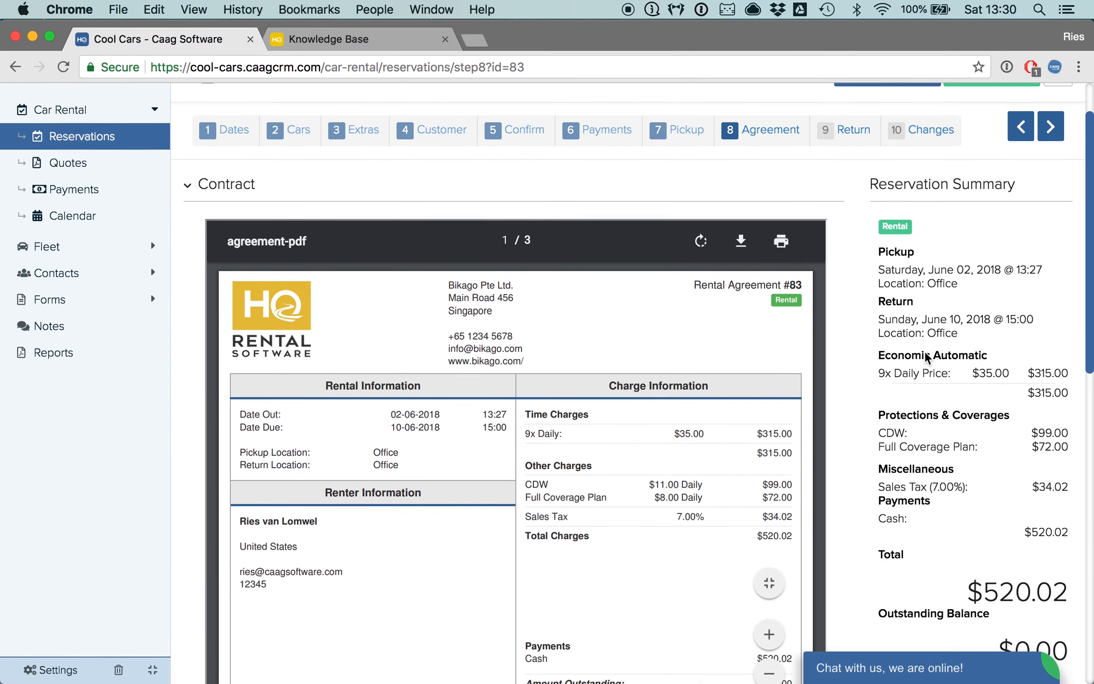
{"action": "scroll", "coordinate": [945, 328], "scroll_direction": "down", "scroll_amount": 3}
{"action": "scroll", "coordinate": [925, 351], "scroll_direction": "down", "scroll_amount": 12}
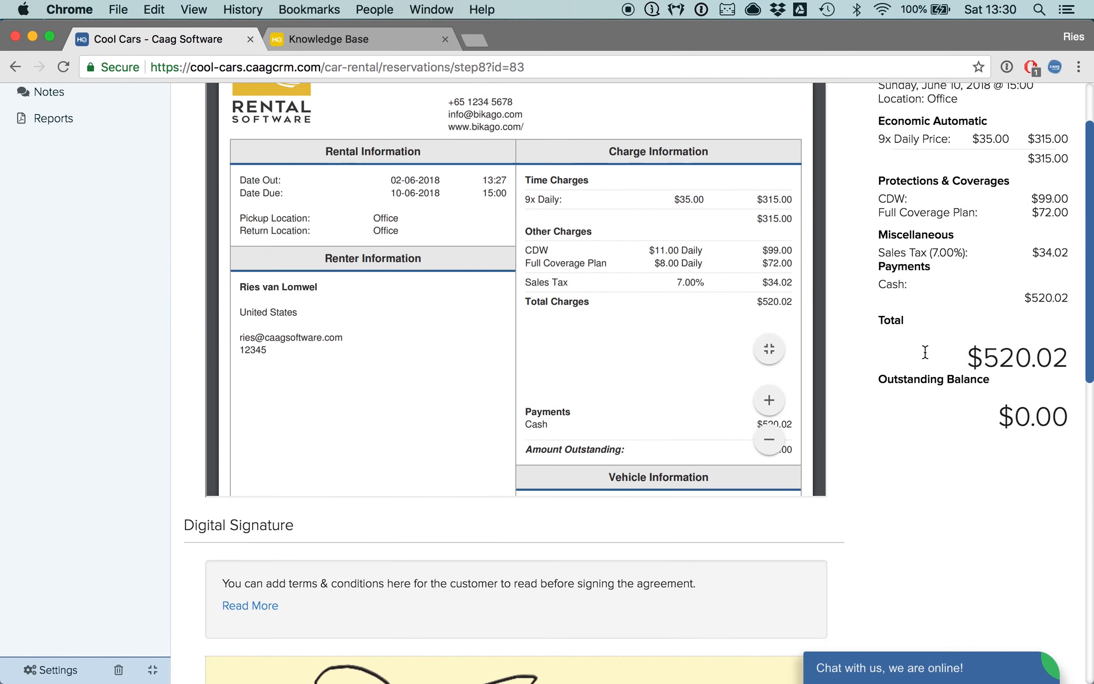
{"action": "scroll", "coordinate": [923, 356], "scroll_direction": "up", "scroll_amount": 6}
{"action": "scroll", "coordinate": [926, 358], "scroll_direction": "down", "scroll_amount": 15}
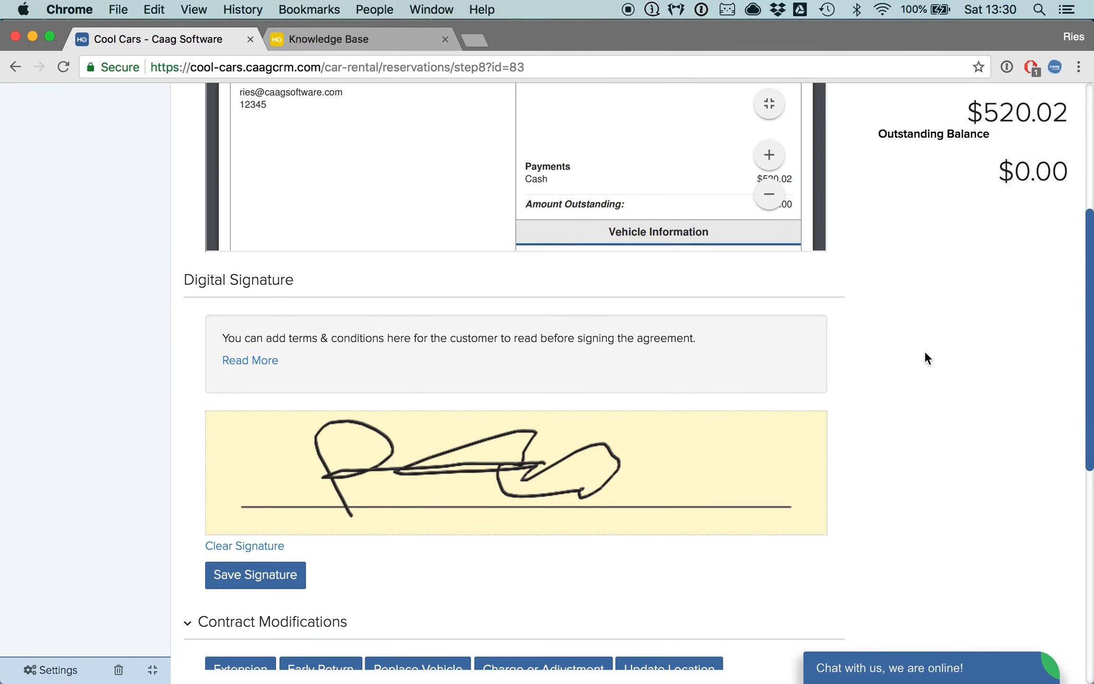
{"action": "scroll", "coordinate": [484, 573], "scroll_direction": "up", "scroll_amount": 1}
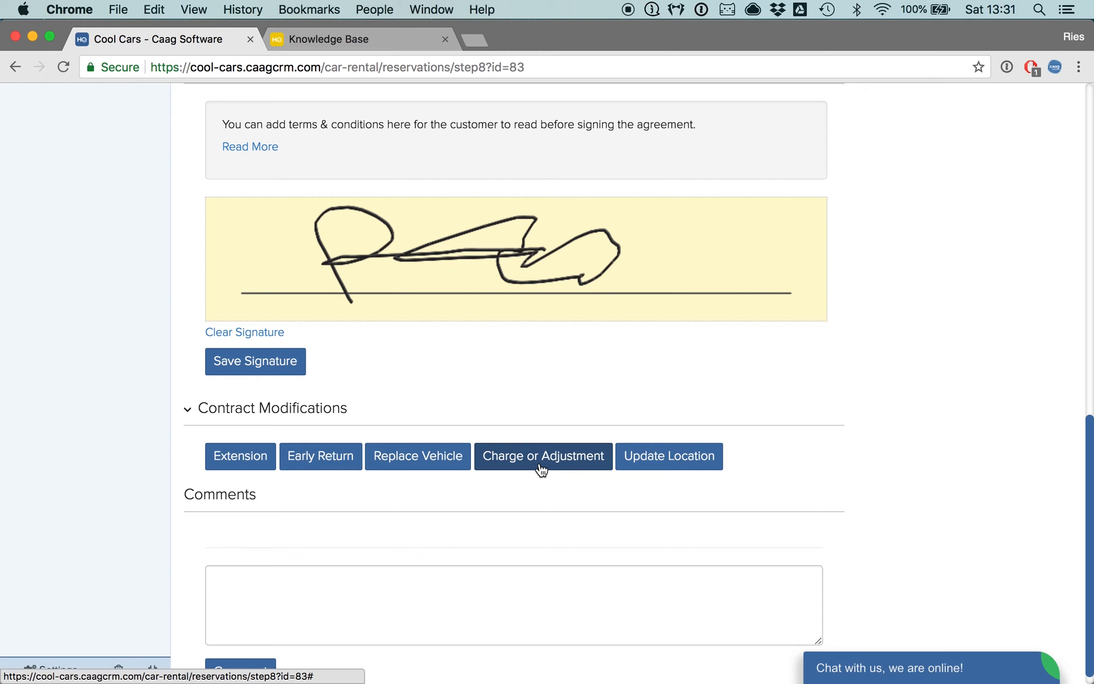
- Add a contract extension with the return date extended until 2018-06-12
{"action": "left_click", "coordinate": [236, 459]}
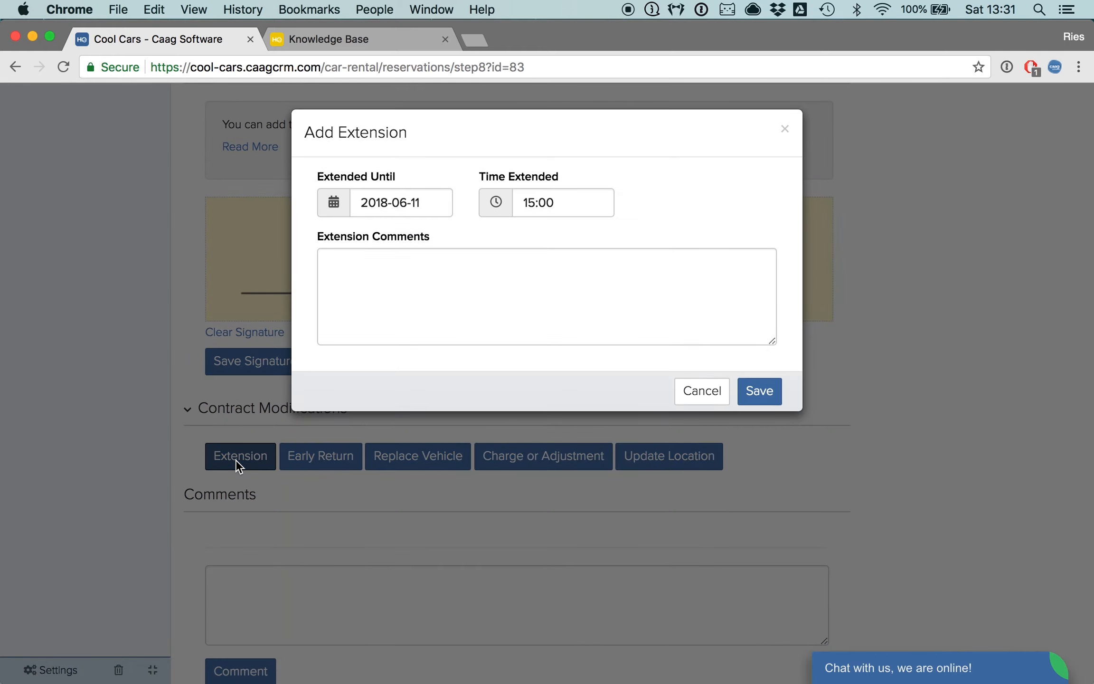
{"action": "left_click", "coordinate": [393, 204]}
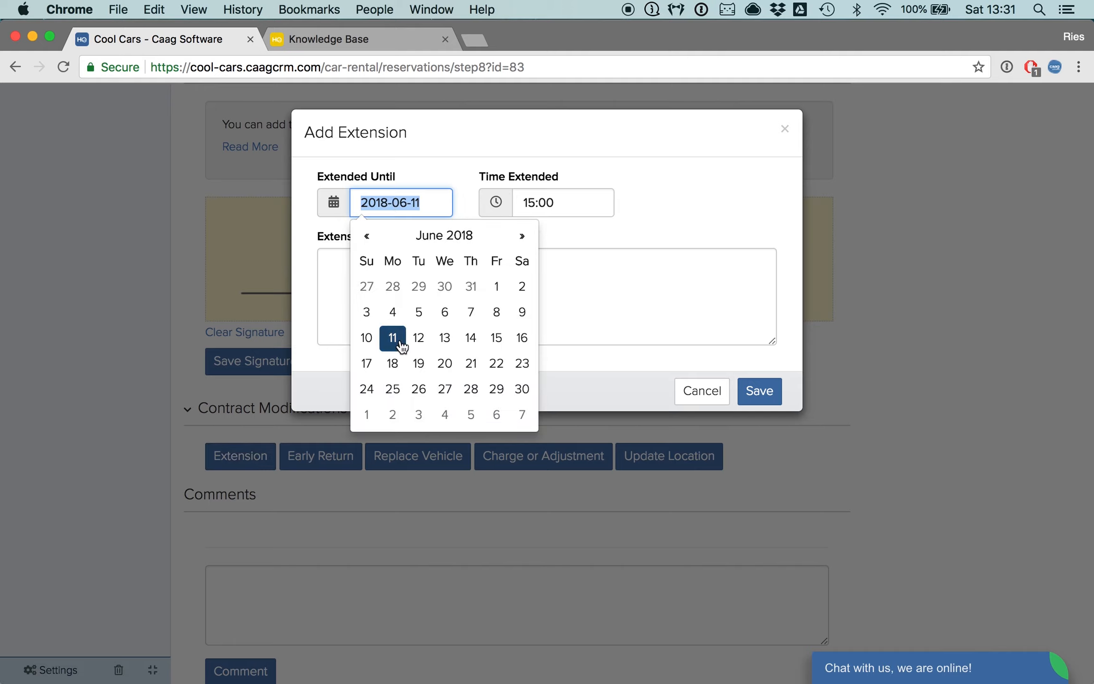
{"action": "left_click", "coordinate": [418, 338]}
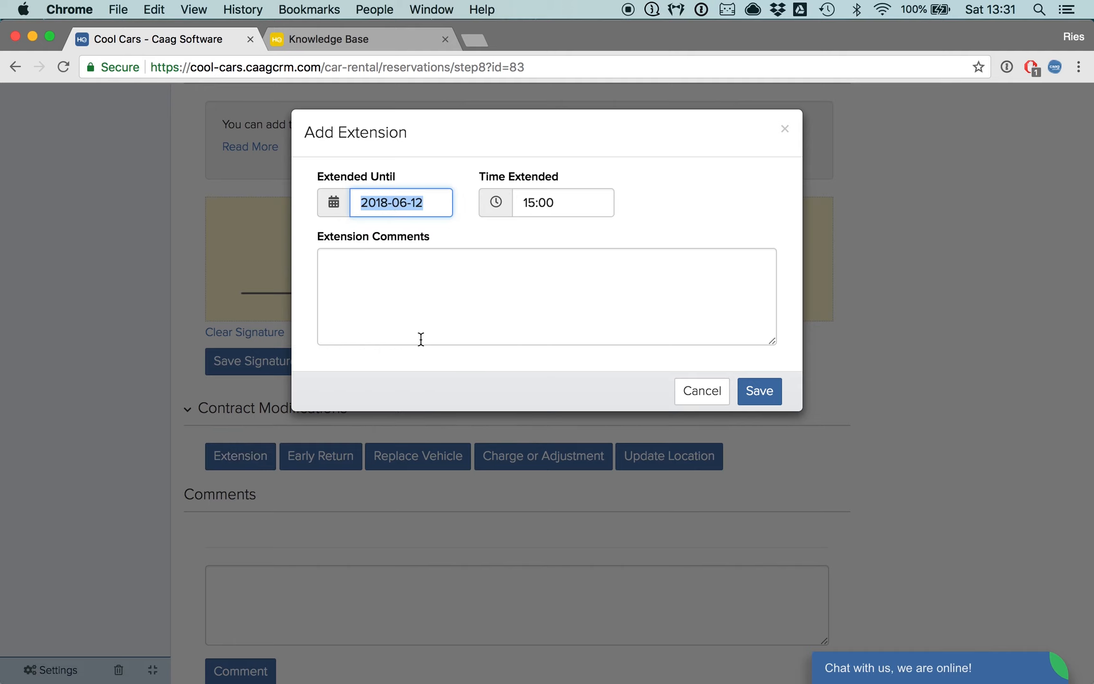
{"action": "left_click", "coordinate": [753, 395]}
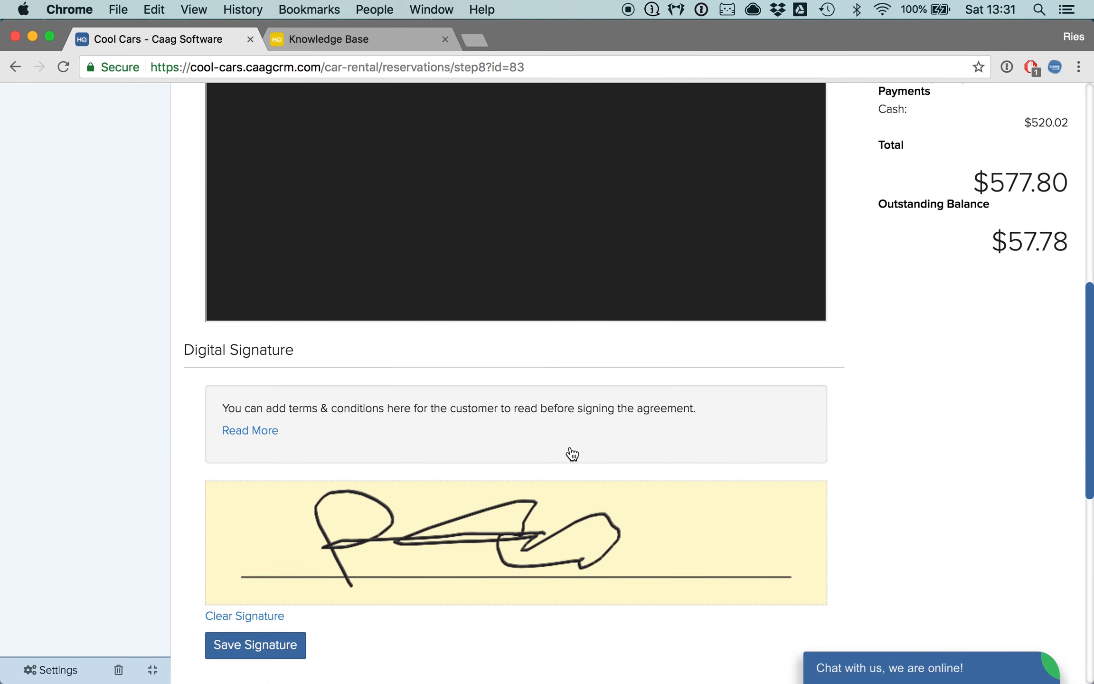
- Review the updated agreement charges and the outstanding balance
{"action": "scroll", "coordinate": [572, 453], "scroll_direction": "up", "scroll_amount": 5}
{"action": "scroll", "coordinate": [805, 425], "scroll_direction": "up", "scroll_amount": 1}
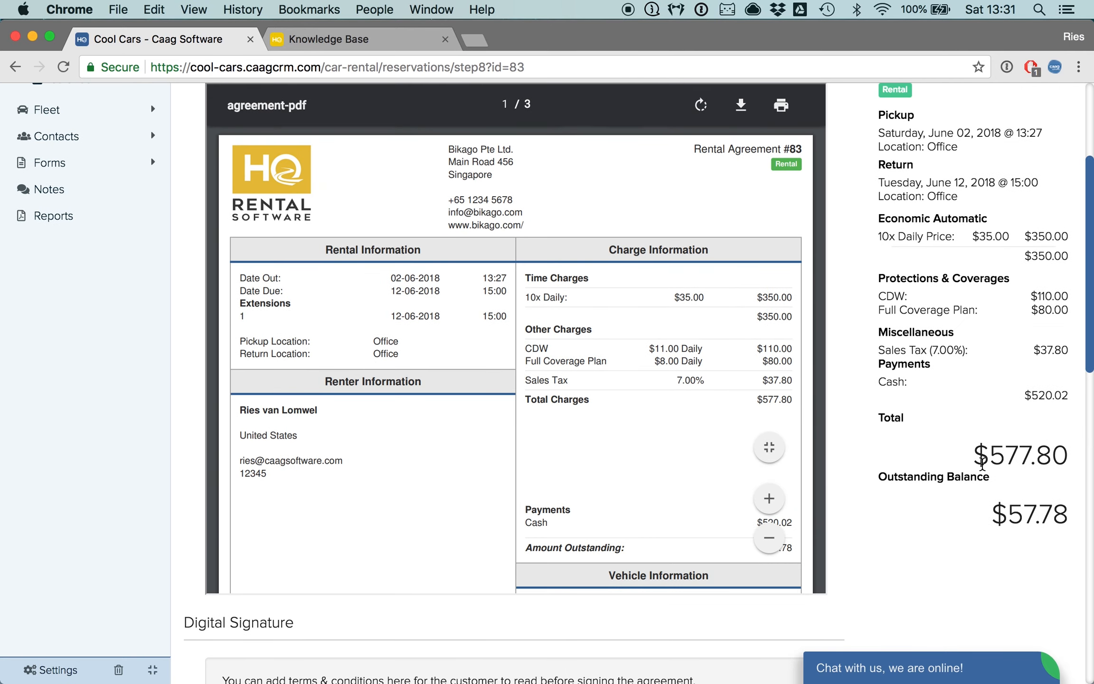
{"action": "left_click_drag", "start_coordinate": [992, 516], "coordinate": [1062, 516]}
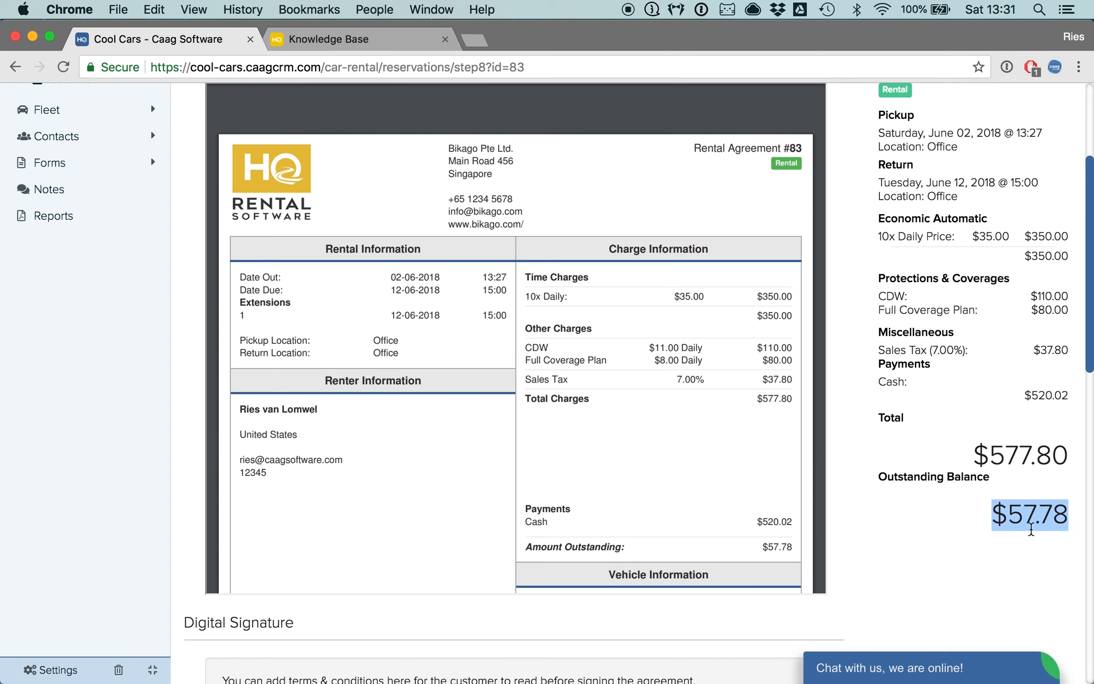
{"action": "scroll", "coordinate": [828, 249], "scroll_direction": "up", "scroll_amount": 5}
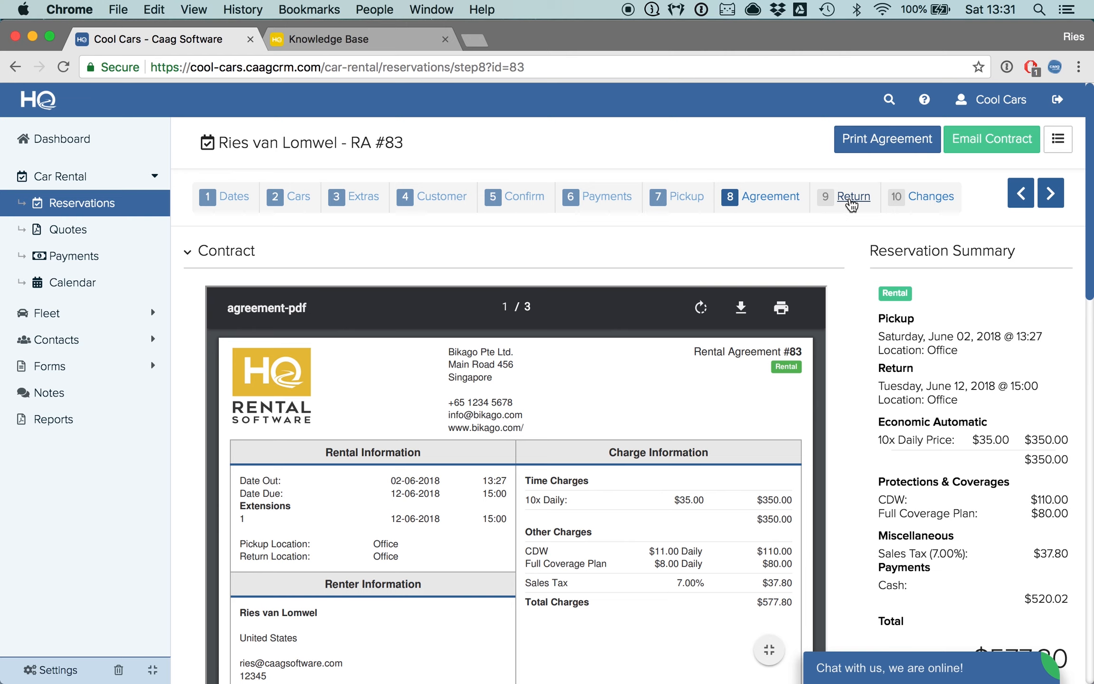
- Open the Return step and examine the return form, payments list and damage report
{"action": "left_click", "coordinate": [853, 200]}
{"action": "scroll", "coordinate": [1062, 598], "scroll_direction": "down", "scroll_amount": 3}
{"action": "scroll", "coordinate": [1063, 598], "scroll_direction": "down", "scroll_amount": 4}
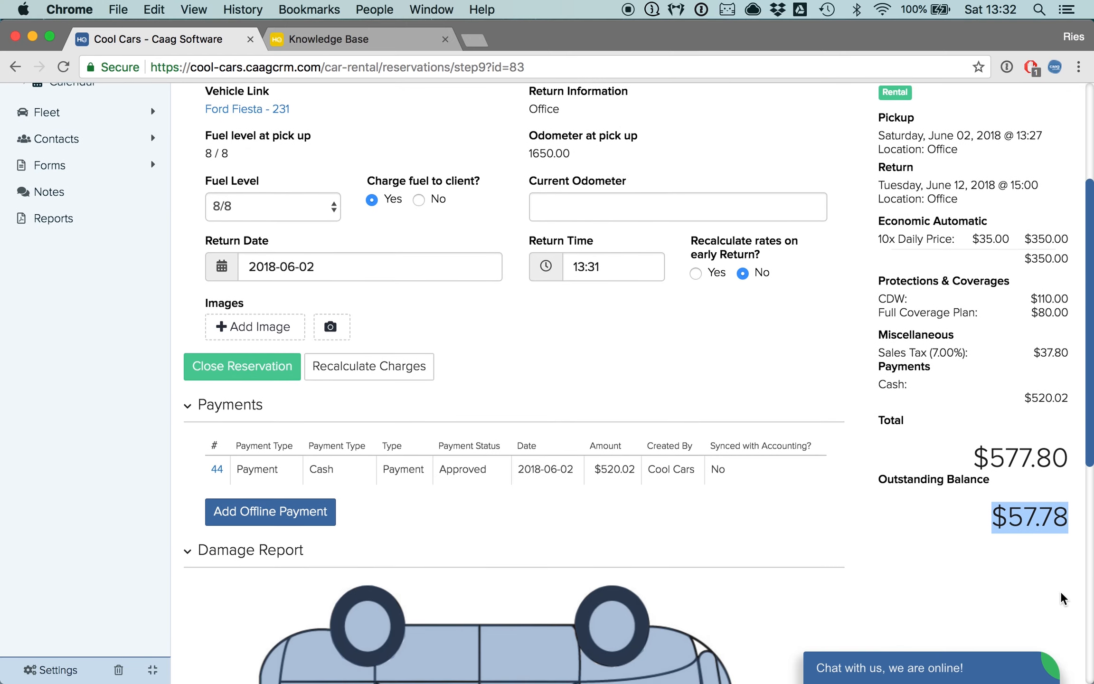
{"action": "scroll", "coordinate": [891, 515], "scroll_direction": "down", "scroll_amount": 5}
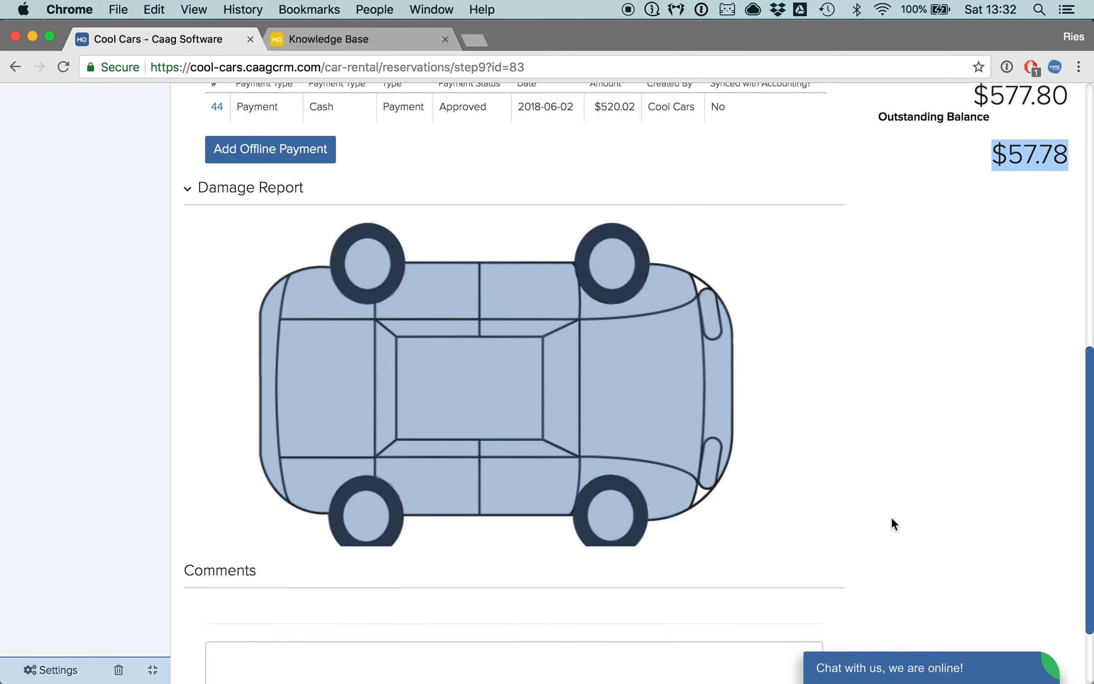
{"action": "scroll", "coordinate": [891, 515], "scroll_direction": "up", "scroll_amount": 12}
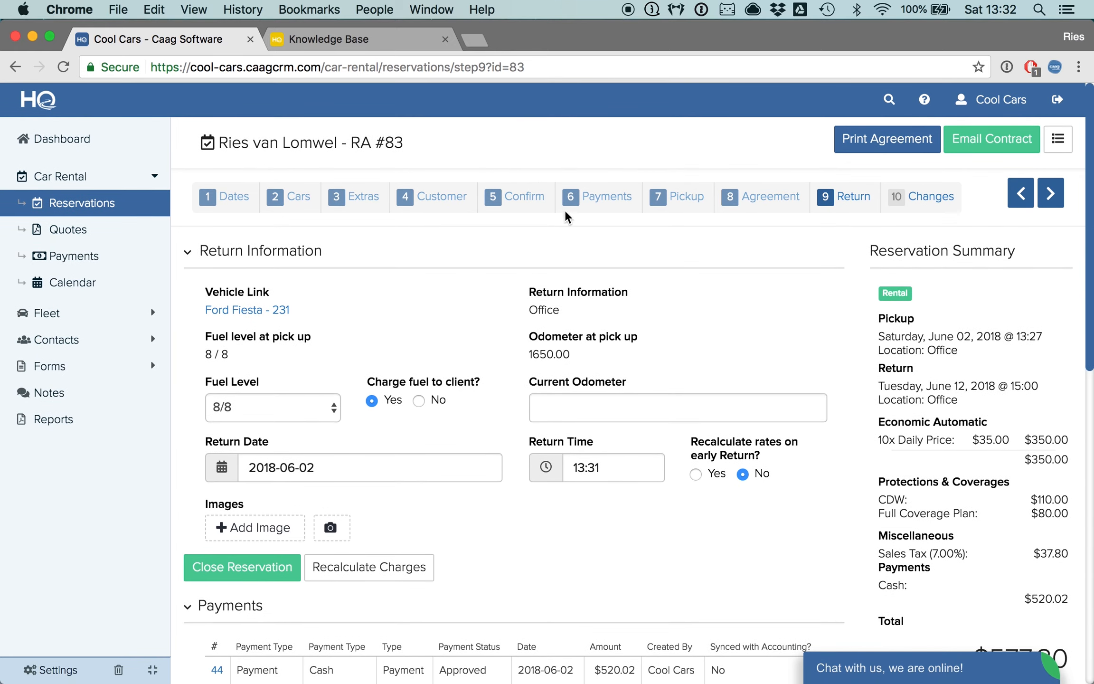
- Record an offline Cash payment of 57.78 for the outstanding balance in the Payments step
{"action": "left_click", "coordinate": [604, 200]}
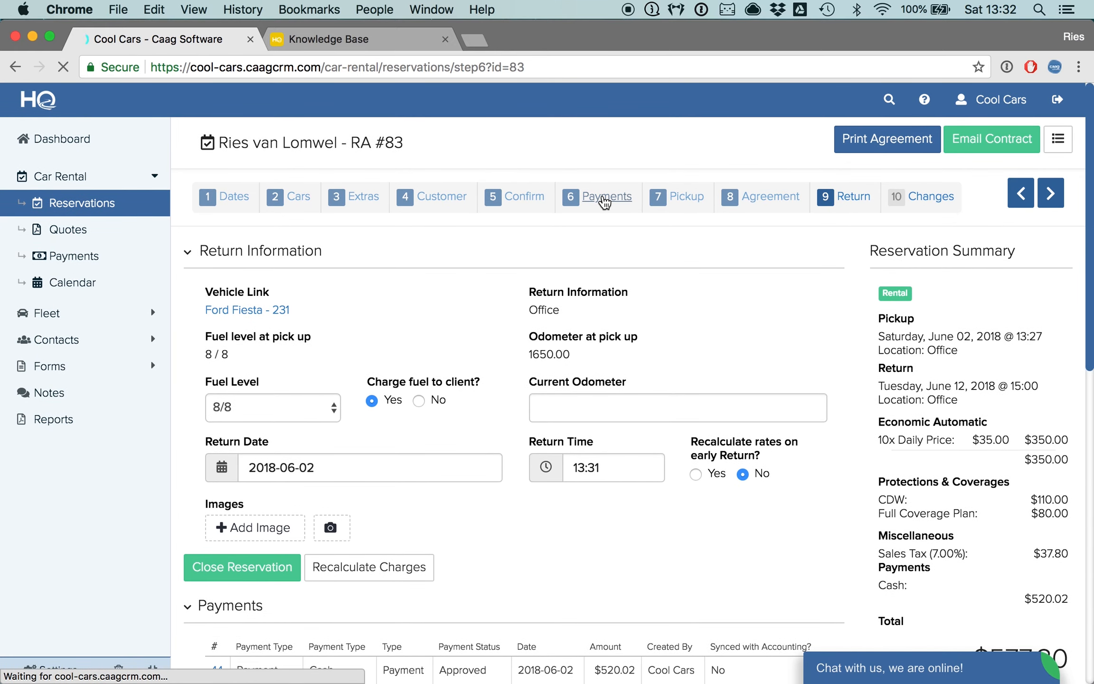
{"action": "left_click", "coordinate": [288, 364]}
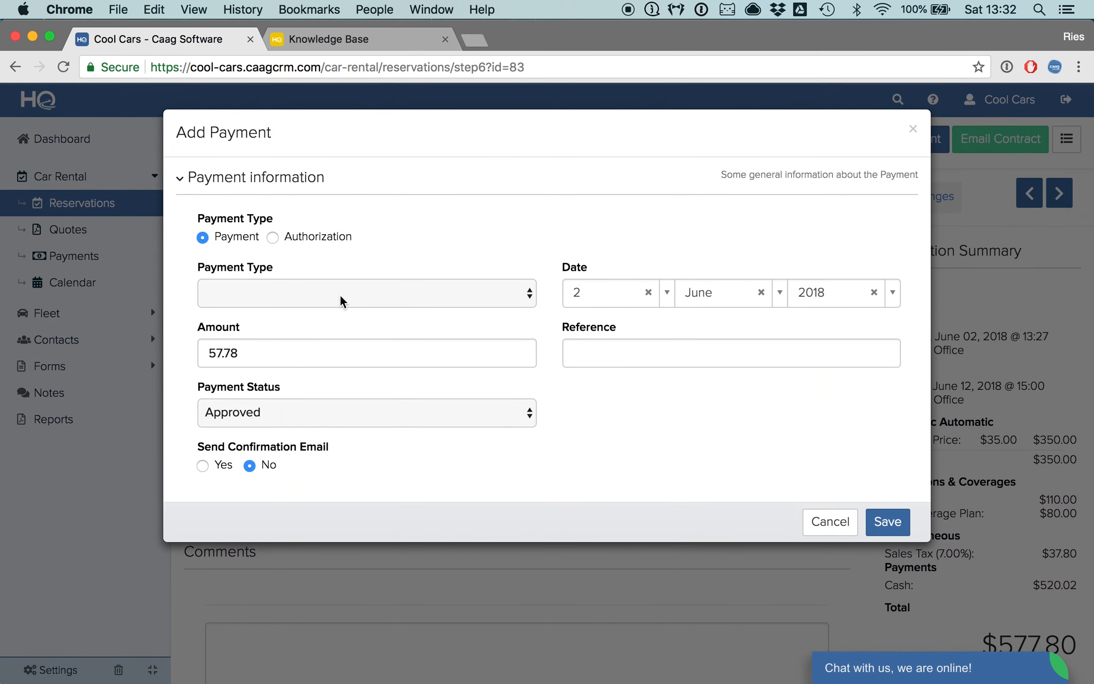
{"action": "left_click", "coordinate": [341, 294]}
{"action": "left_click", "coordinate": [331, 357]}
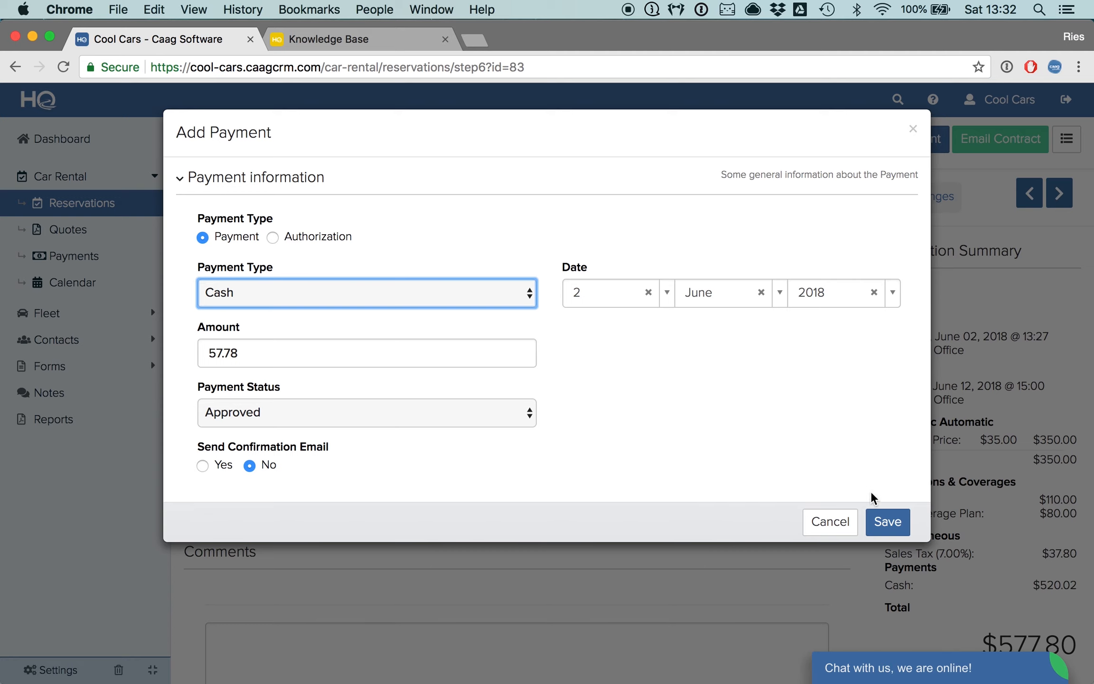
{"action": "left_click", "coordinate": [884, 521]}
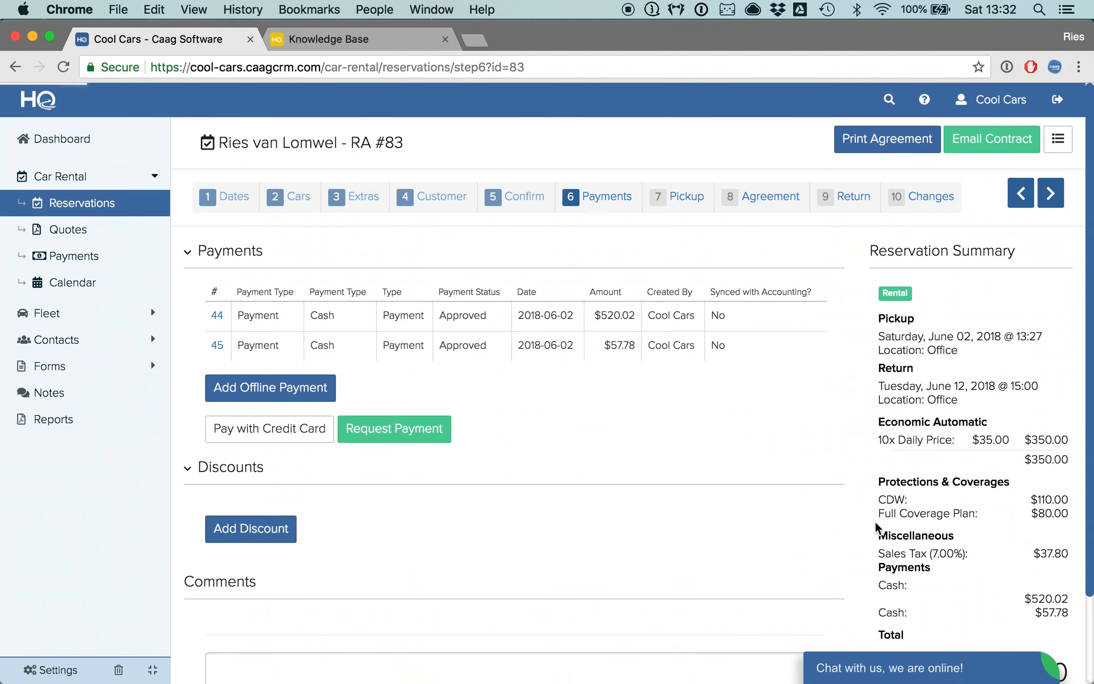
{"action": "scroll", "coordinate": [878, 527], "scroll_direction": "down", "scroll_amount": 5}
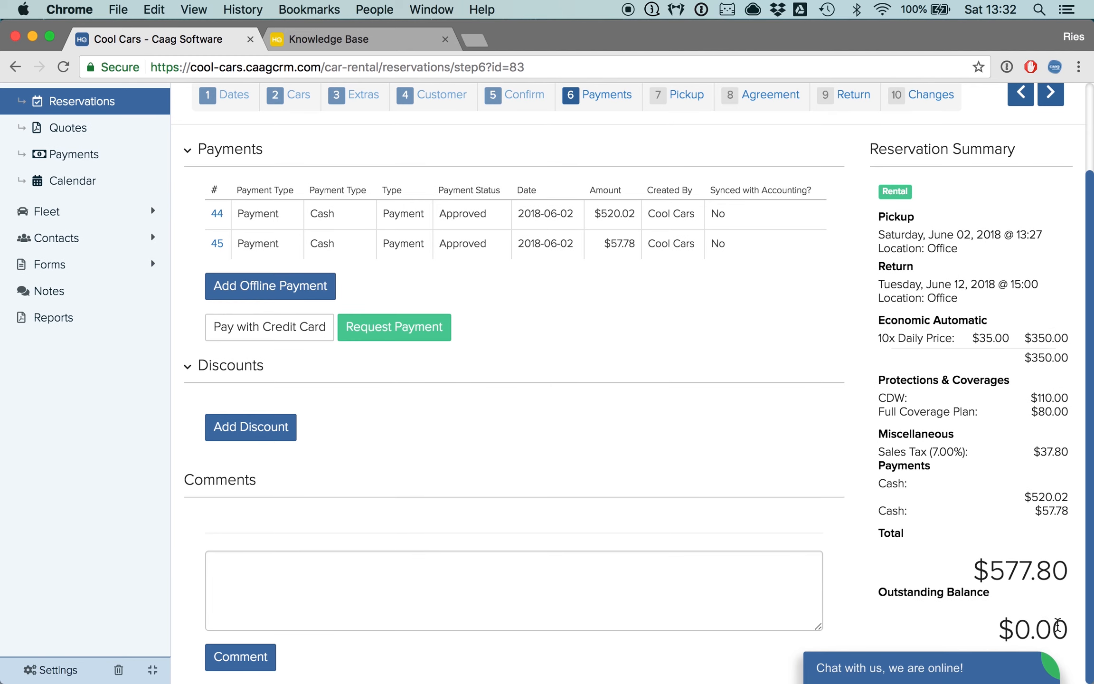
- Open the Return step and enter a current odometer reading of 2500
{"action": "scroll", "coordinate": [1023, 613], "scroll_direction": "up", "scroll_amount": 5}
{"action": "left_click", "coordinate": [842, 203]}
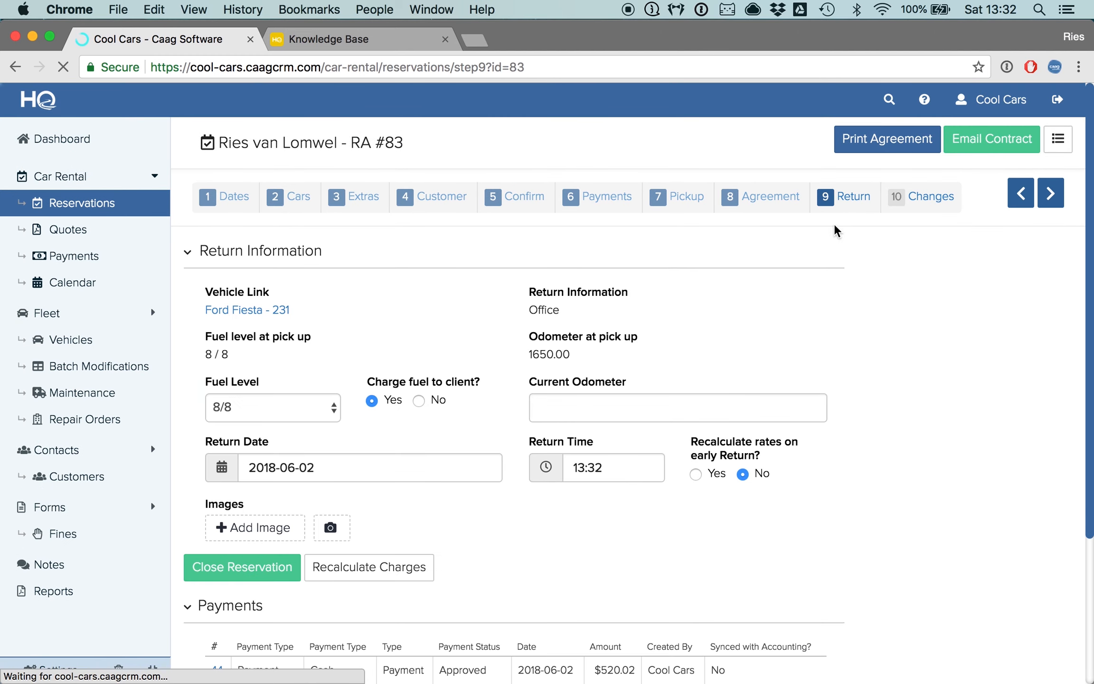
{"action": "left_click", "coordinate": [568, 409]}
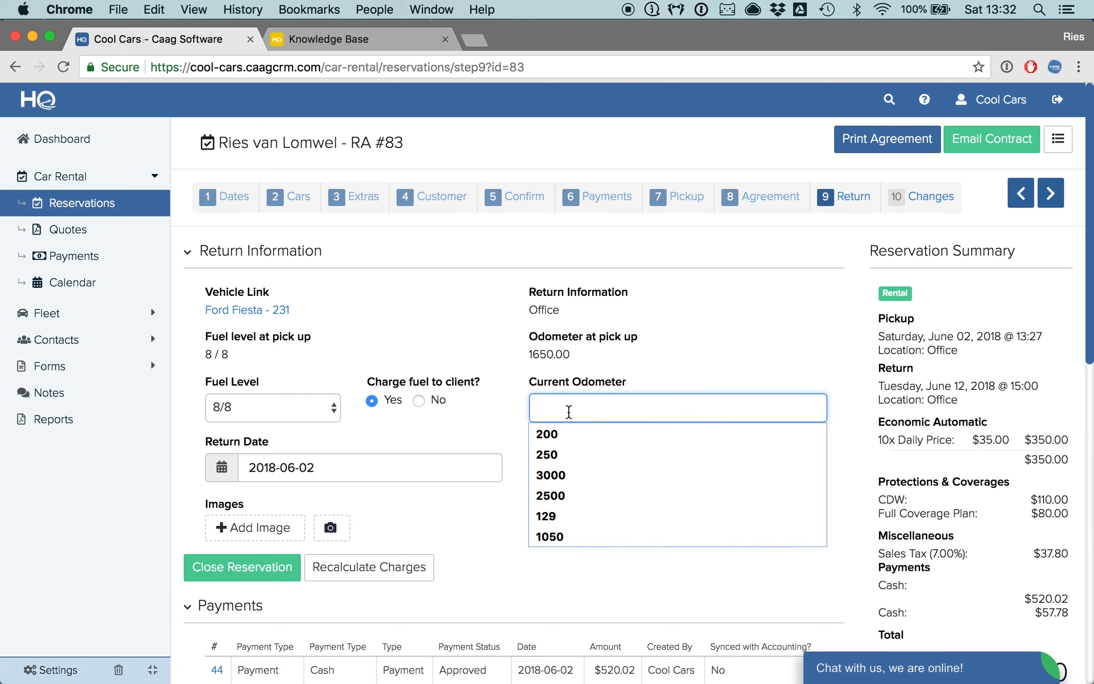
{"action": "type", "text": "2500"}
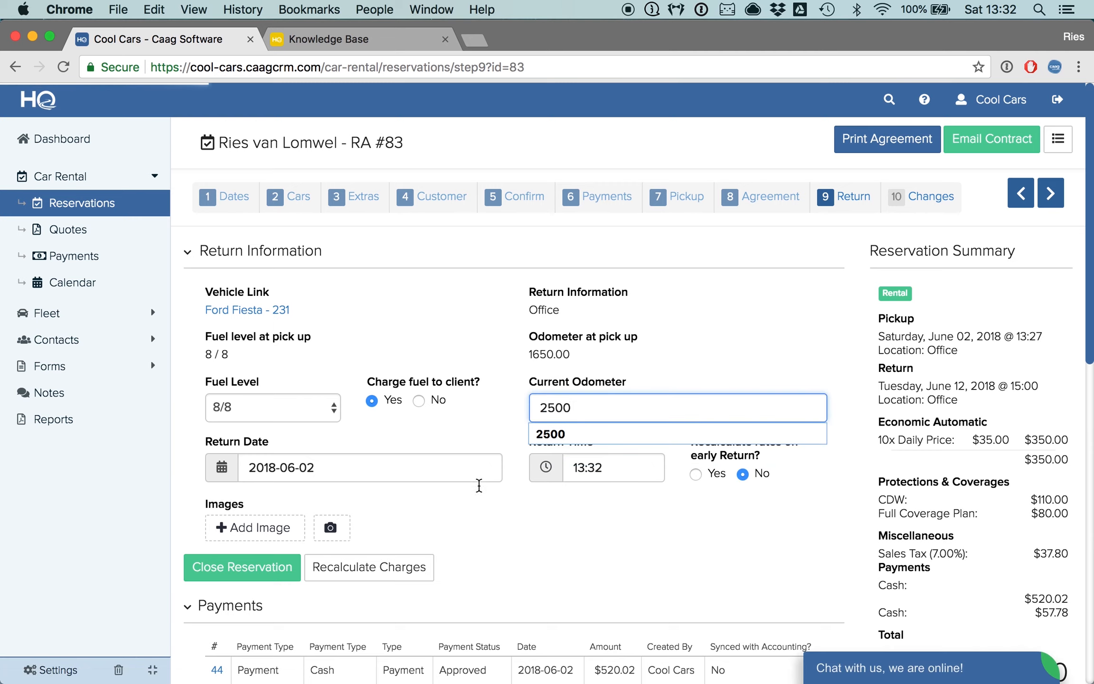
{"action": "left_click", "coordinate": [517, 550]}
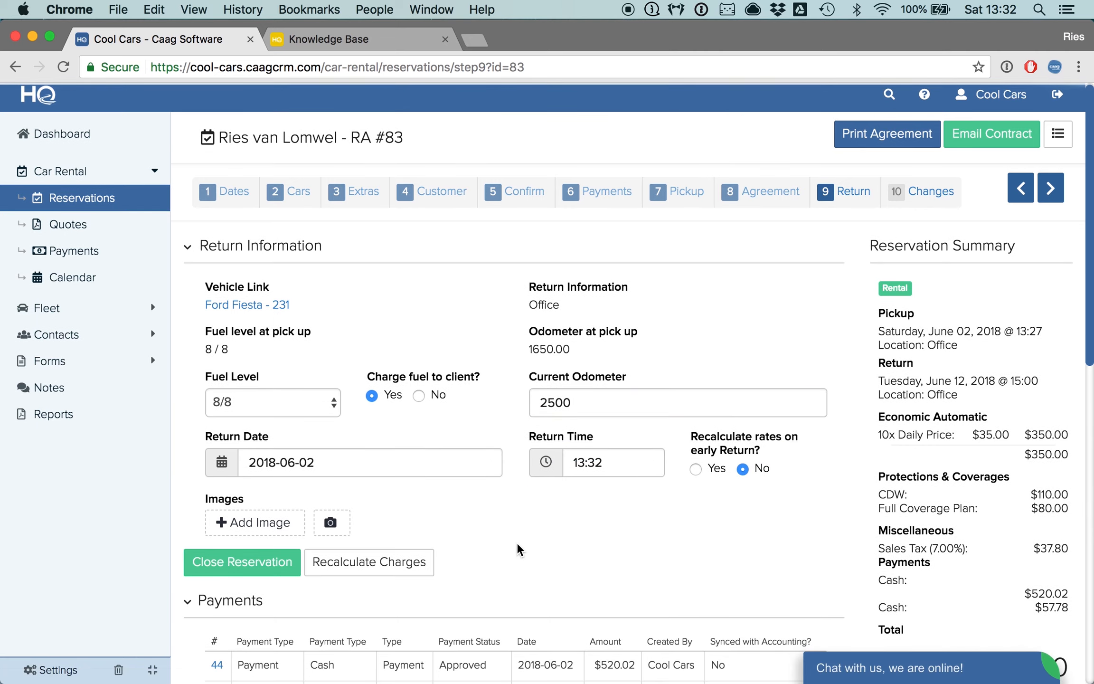
- Set the return date to 2018-06-12
{"action": "scroll", "coordinate": [517, 549], "scroll_direction": "down", "scroll_amount": 3}
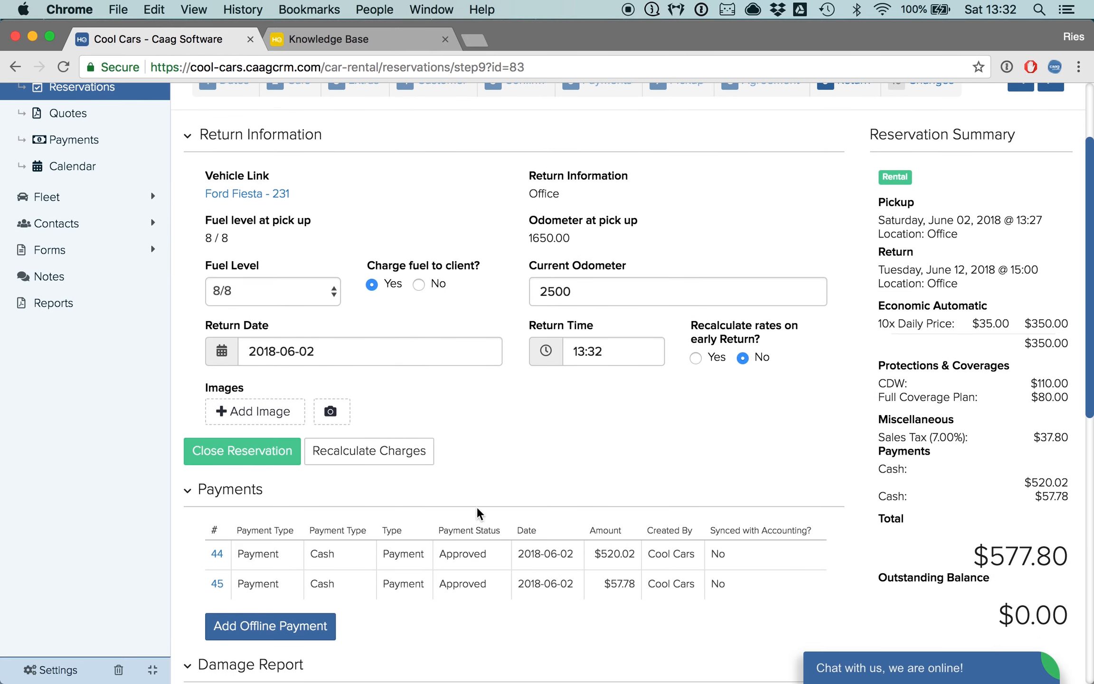
{"action": "left_click", "coordinate": [370, 342]}
{"action": "left_click", "coordinate": [311, 245]}
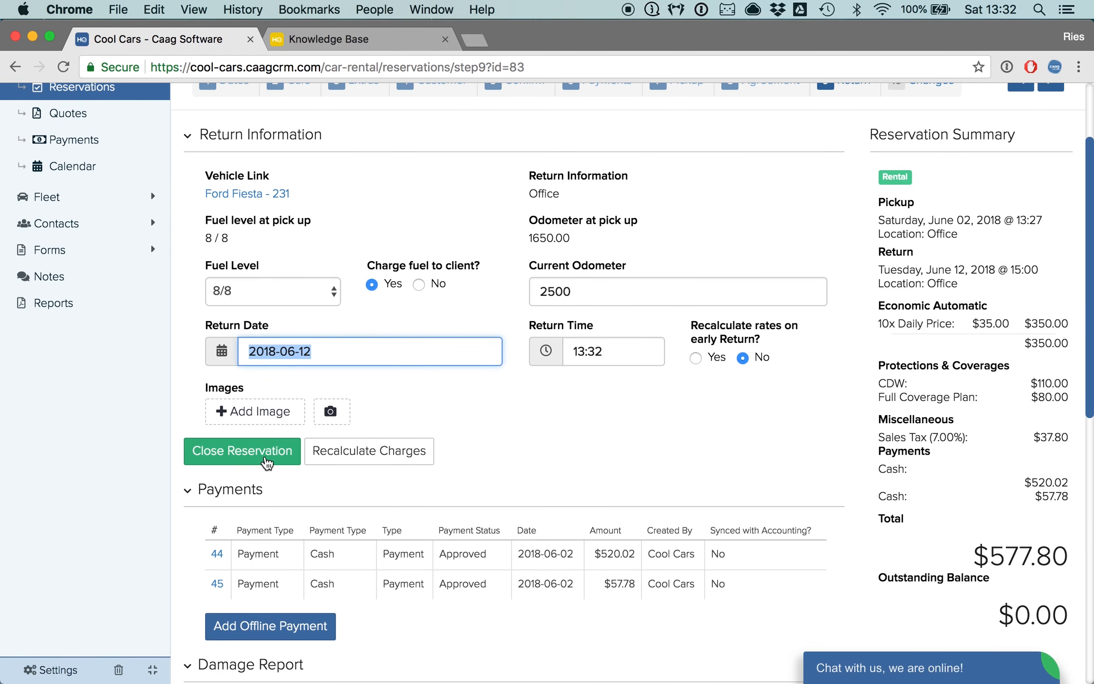
- Close the reservation, confirming the closing of the rental contract
{"action": "left_click", "coordinate": [236, 460]}
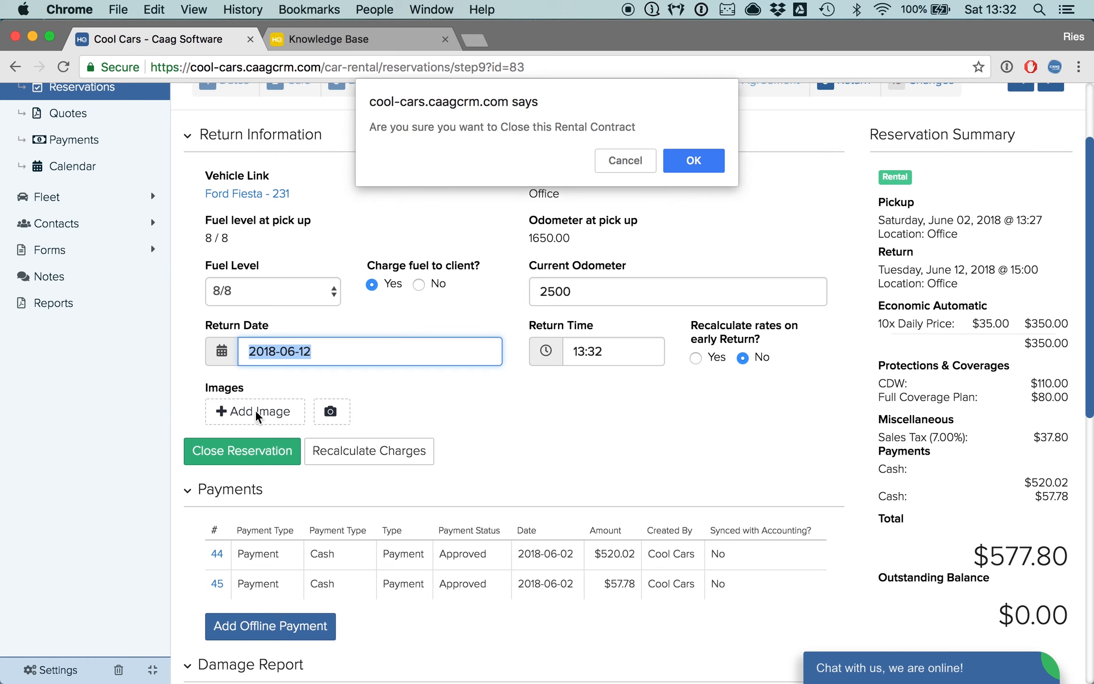
{"action": "left_click", "coordinate": [696, 159]}
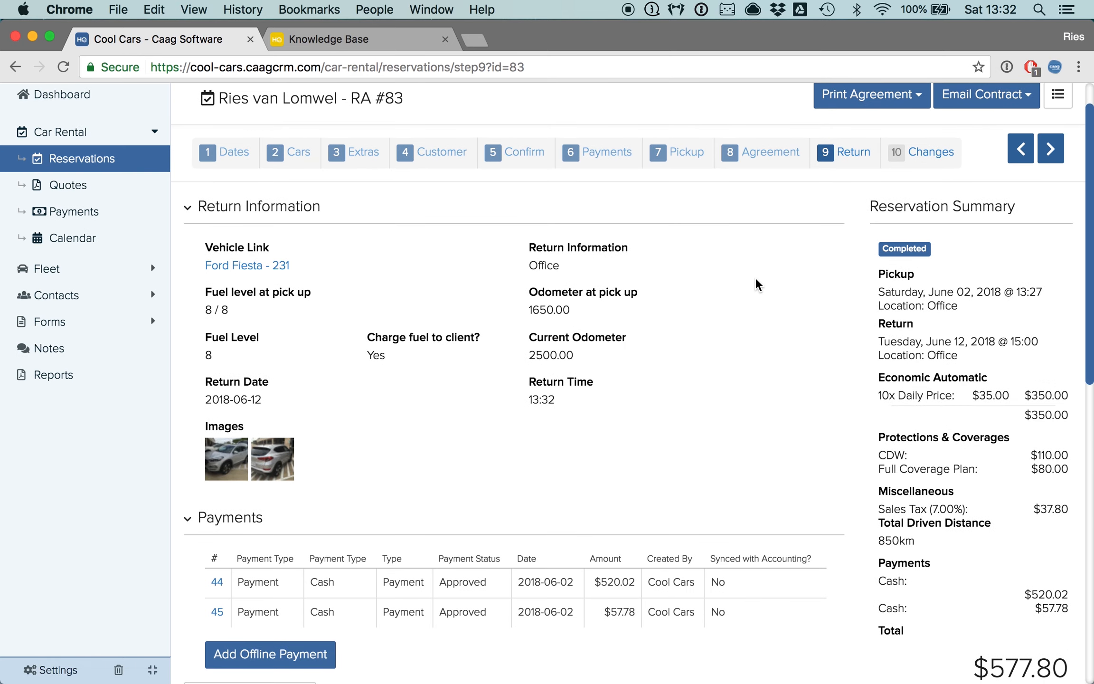
{"action": "left_click_drag", "start_coordinate": [881, 251], "coordinate": [933, 252]}
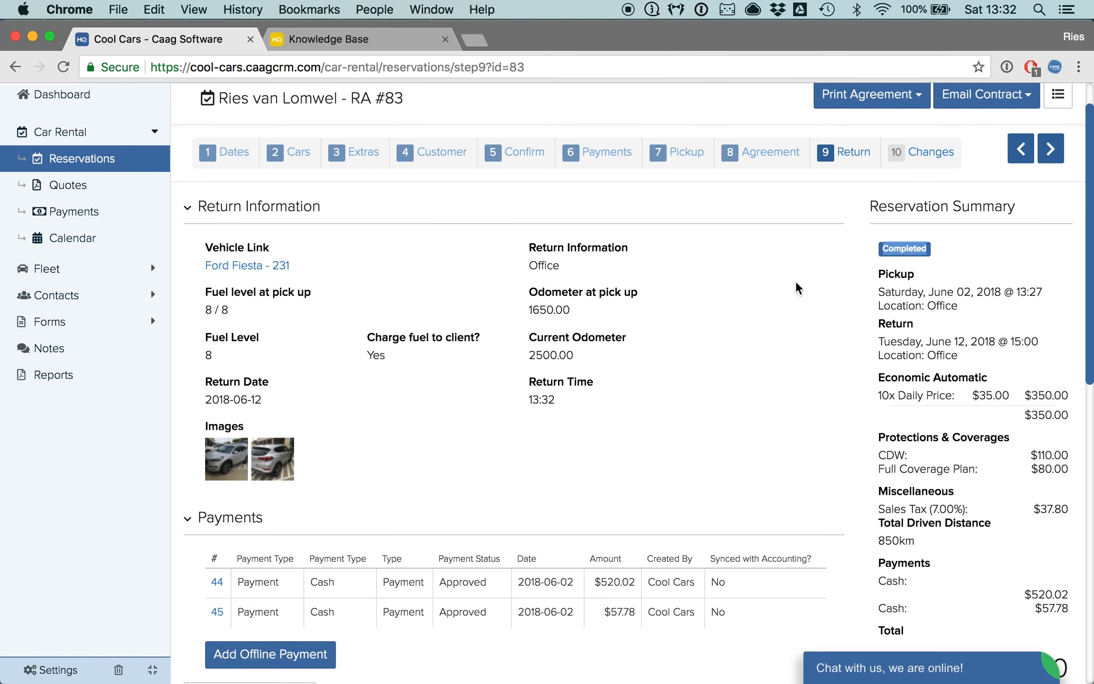